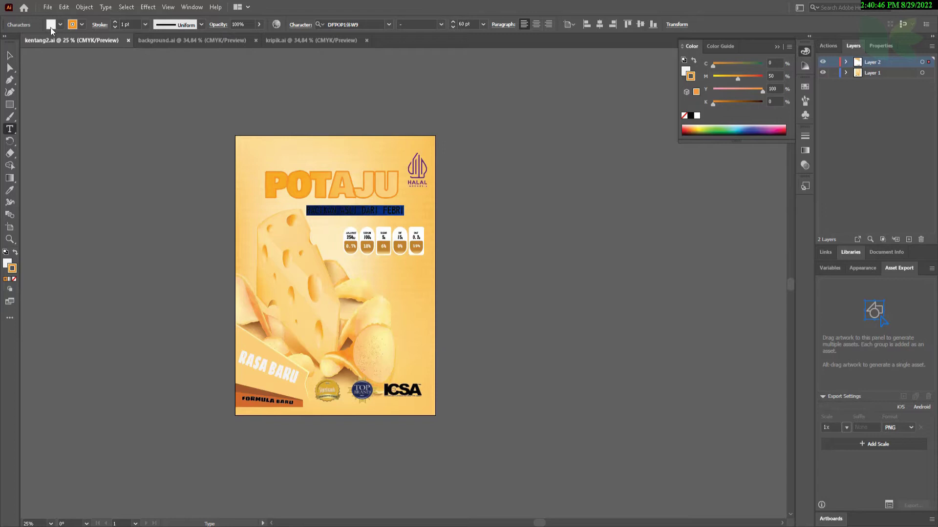
Fill the tagline text below the POTAJU title with red and save the document.
left_click(81, 41)
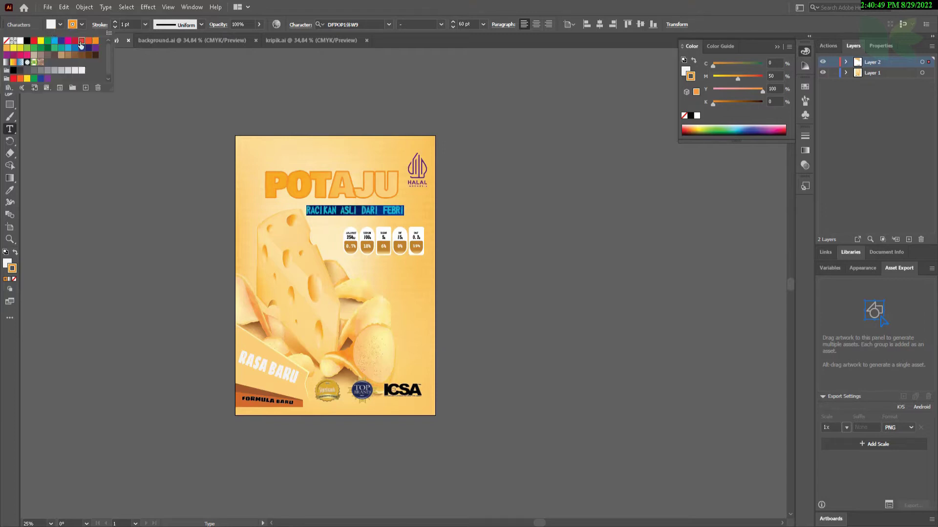
left_click(444, 3)
left_click(9, 56)
left_click(137, 99)
left_click(47, 8)
left_click(65, 102)
Export the kentang2 label artwork as a PNG image, replacing the existing file.
left_click(48, 7)
mouse_move(162, 208)
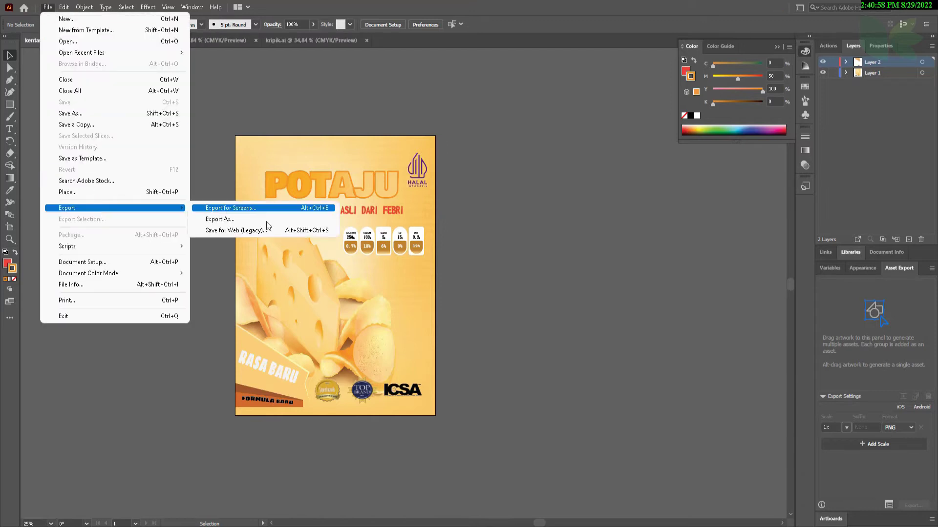
left_click(269, 222)
double_click(184, 102)
left_click(484, 306)
left_click(476, 423)
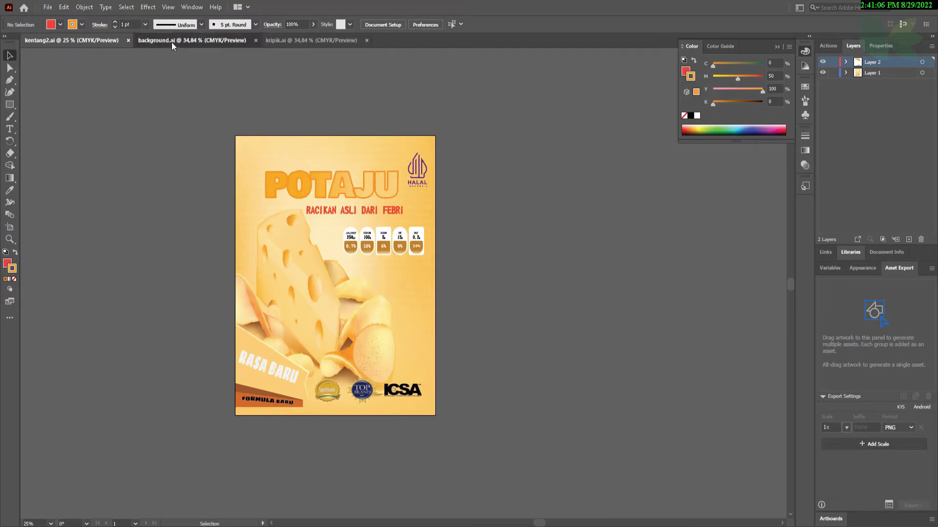
Export the background.ai artwork as a PNG image.
left_click(174, 40)
left_click(47, 6)
mouse_move(125, 210)
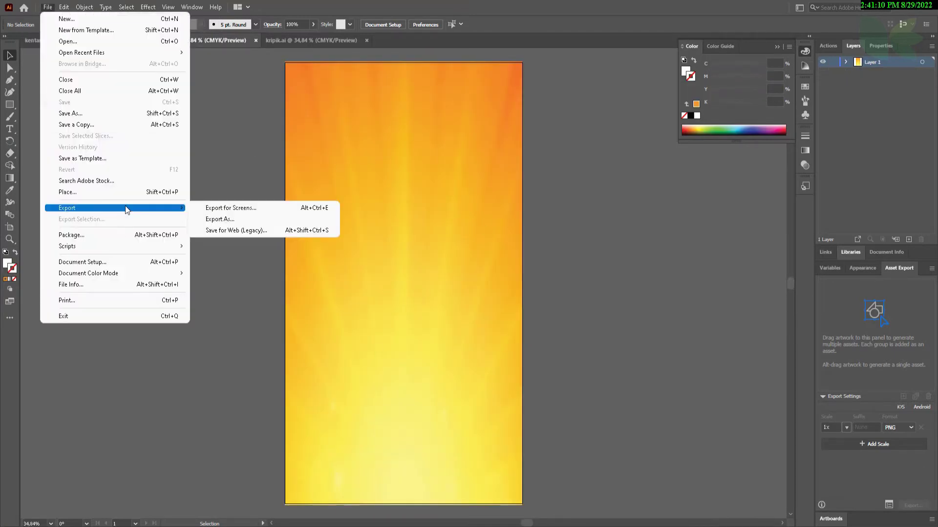
left_click(230, 220)
left_click(513, 415)
left_click(476, 423)
In kripik.ai, move the upper-right potato chip slightly up and away from the artboard.
left_click(311, 40)
left_click(434, 226)
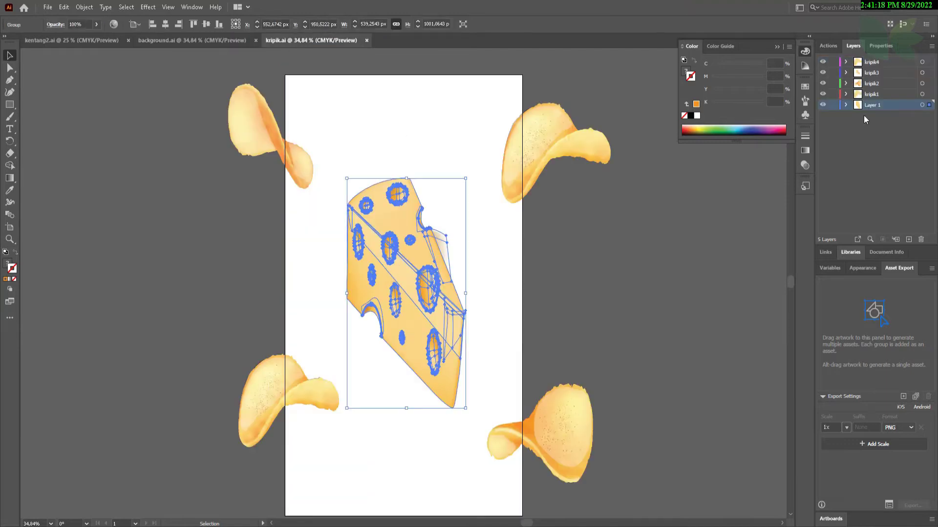
mouse_move(534, 126)
left_mouse_down()
mouse_move(567, 113)
mouse_move(545, 114)
left_mouse_up()
left_click(593, 205)
Export the kripik artwork as a PNG at Screen (72 ppi) resolution with a transparent background.
left_click(47, 7)
mouse_move(140, 208)
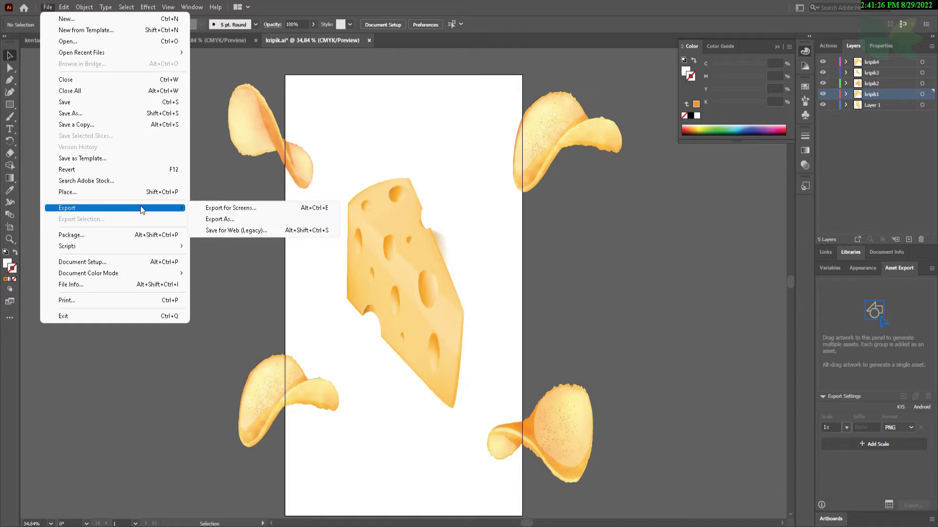
left_click(214, 218)
left_click(518, 414)
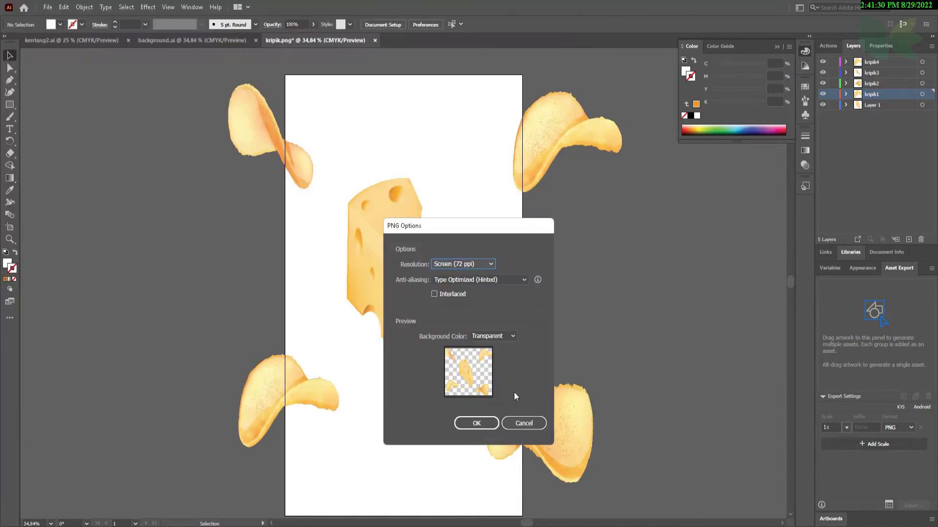
left_click(483, 426)
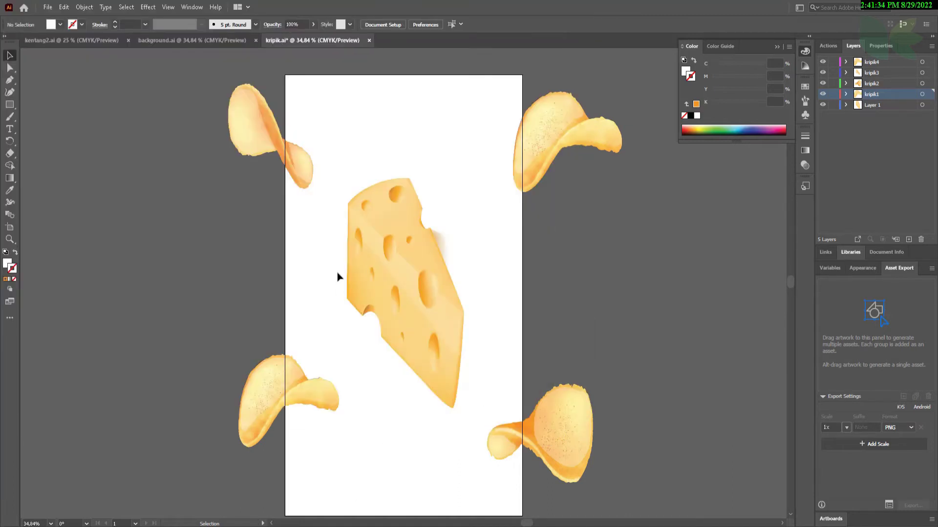
Switch to Photoshop and open the Place Your Design Here smart object from the Front group of bungkus.psd.
left_click(659, 526)
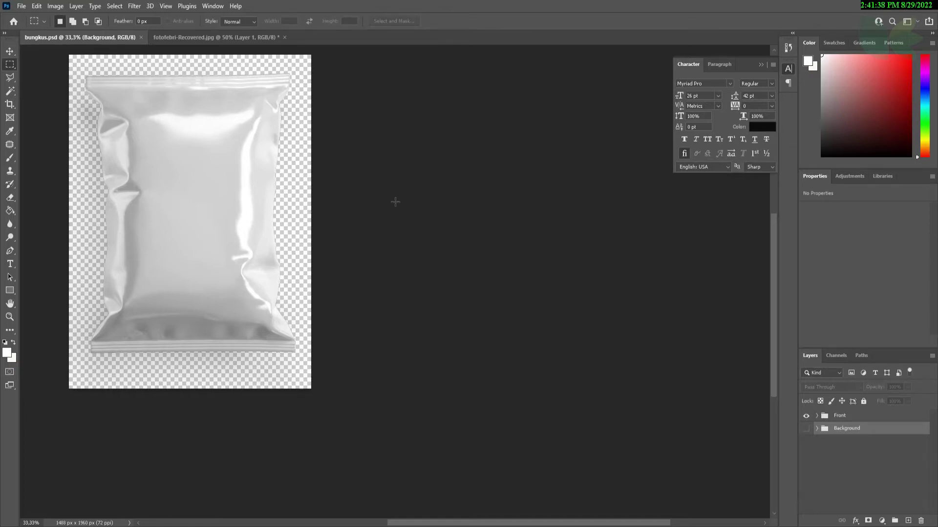
scroll(342, 254, "up", 2)
scroll(342, 254, "down", 1)
left_click_drag(419, 523, 323, 523)
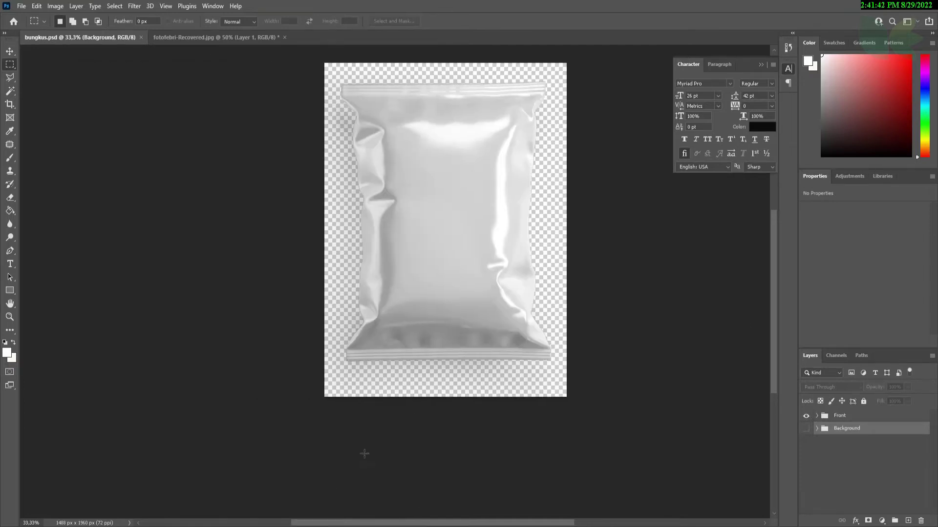
scroll(408, 424, "up", 7)
key("ctrl+plus")
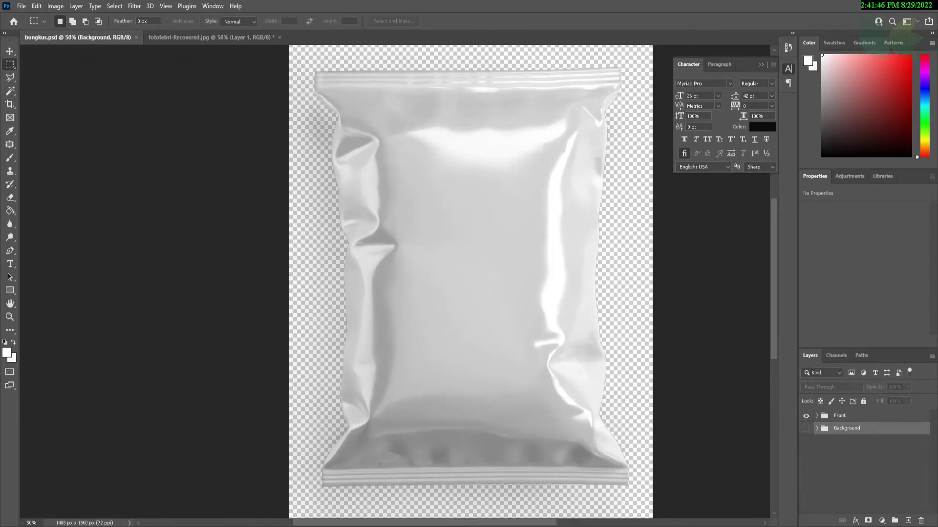
scroll(552, 524, "right", 2)
left_click(821, 418)
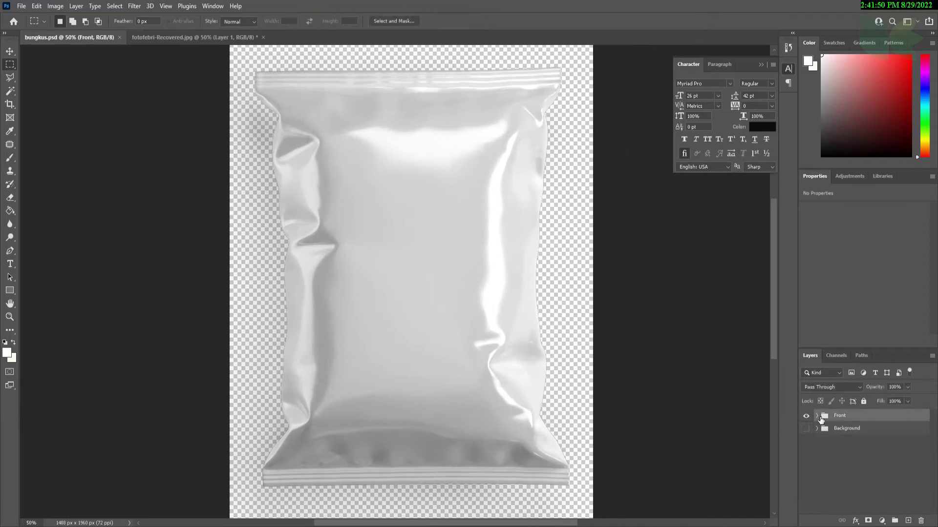
left_click(817, 417)
double_click(823, 468)
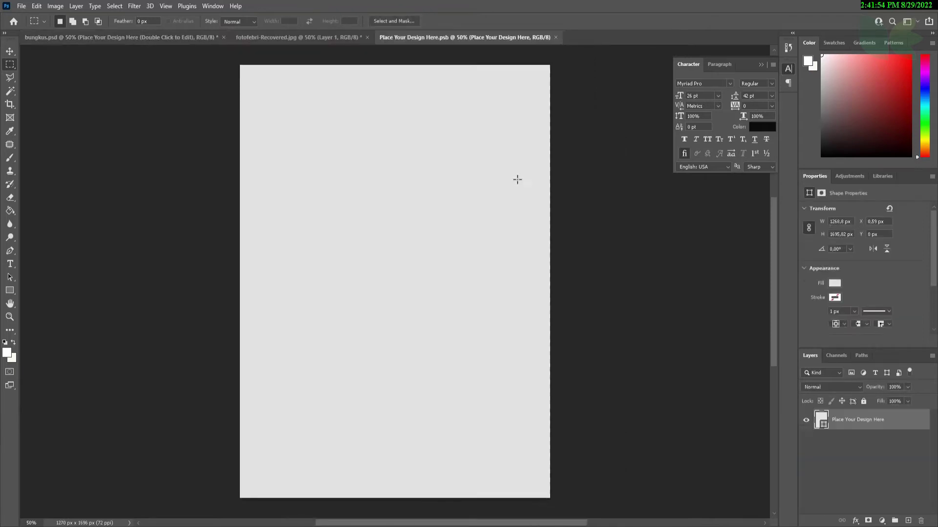
Open kentang2.png, place its artwork over the whole Place Your Design Here canvas, and close the source image.
left_click(22, 6)
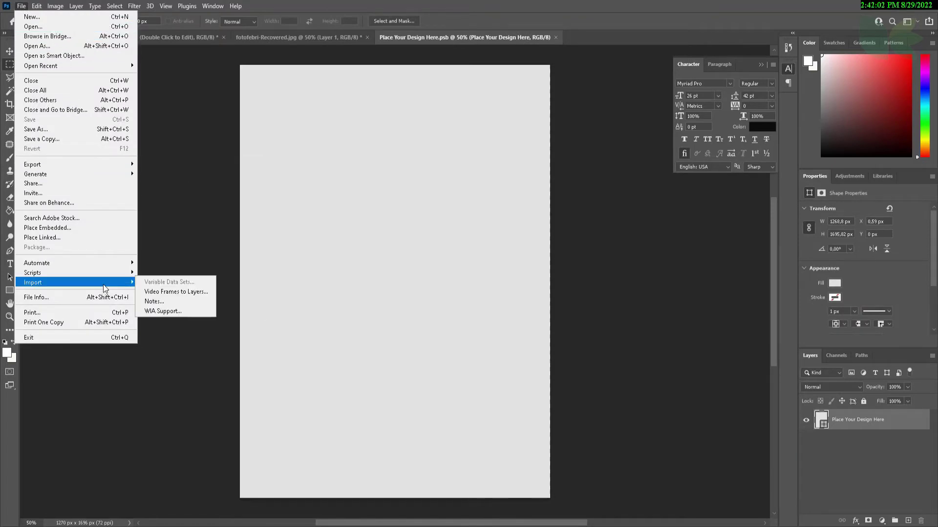
left_click(34, 27)
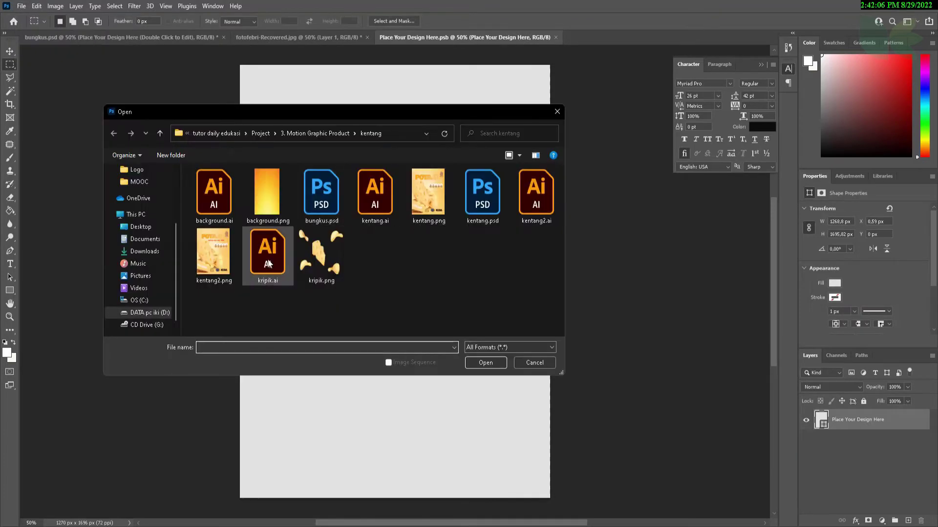
double_click(221, 261)
left_click_drag(604, 40, 610, 67)
key("v")
left_click_drag(605, 161, 276, 154)
left_click(874, 63)
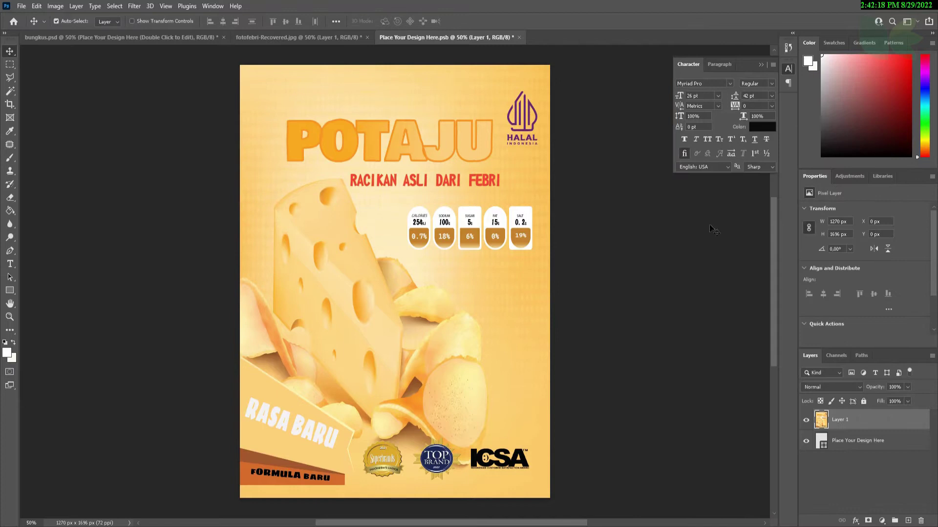
Close the unrelated JPG document and save the smart object's contents to update the package mockup in bungkus.psd.
left_click(20, 6)
left_click(34, 96)
left_click(541, 320)
left_click(801, 71)
left_click(508, 283)
left_click(180, 37)
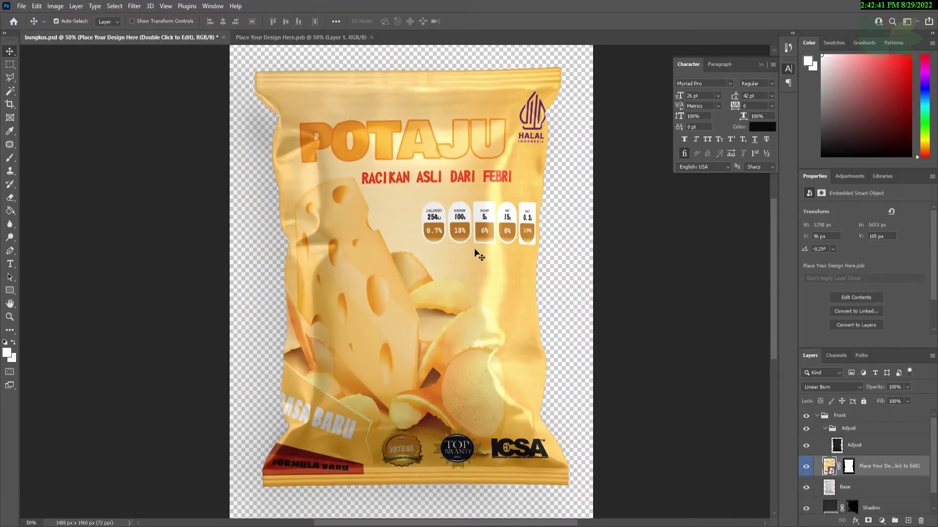
Save a PNG copy of the package mockup as bungkus copy.png in the kentang folder.
key("ctrl+minus")
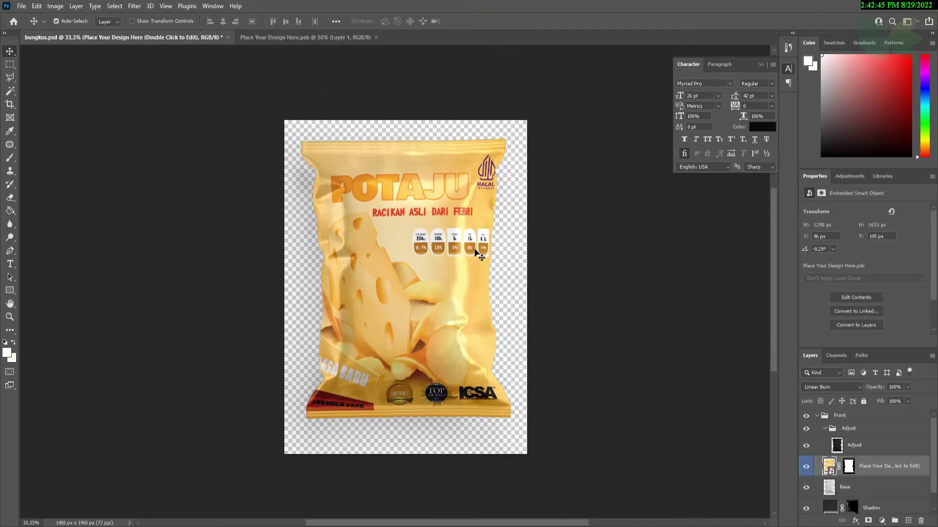
left_click(21, 6)
left_click(63, 128)
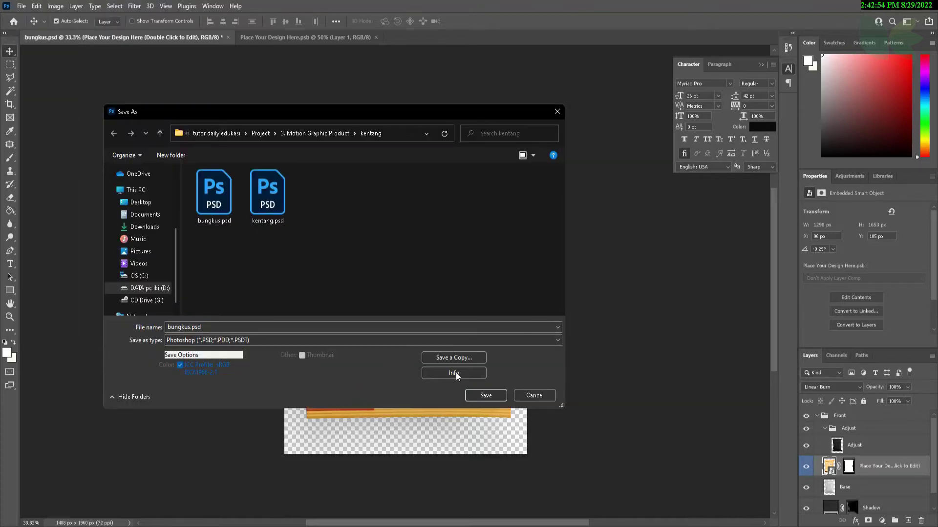
left_click(448, 359)
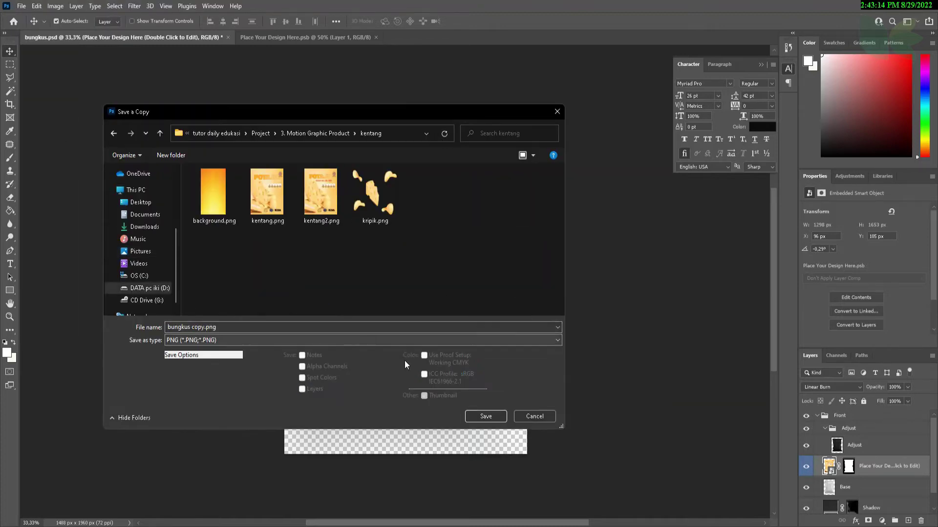
left_click(493, 417)
left_click(518, 157)
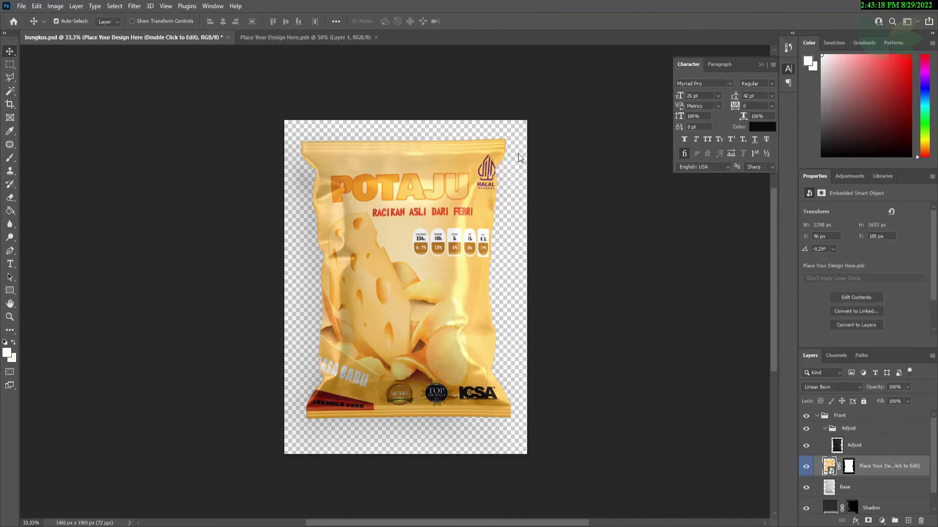
Switch to Animate and create a new document 1080 pixels wide and 1920 pixels high.
left_click(557, 327)
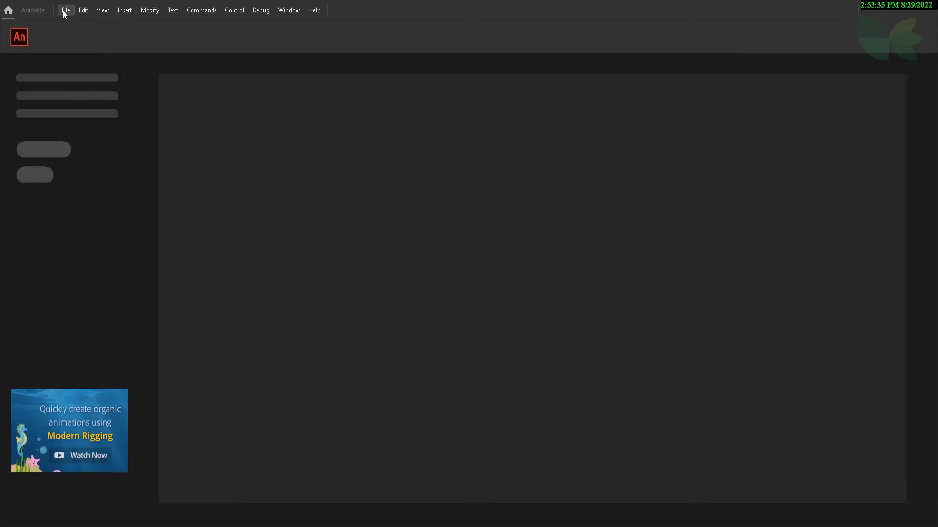
left_click(64, 10)
left_click(74, 22)
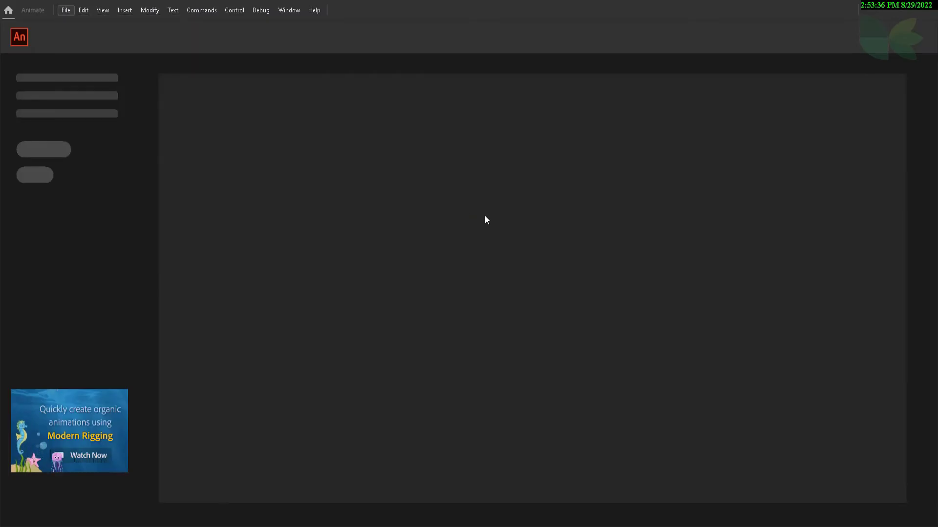
left_click(554, 207)
type("1080")
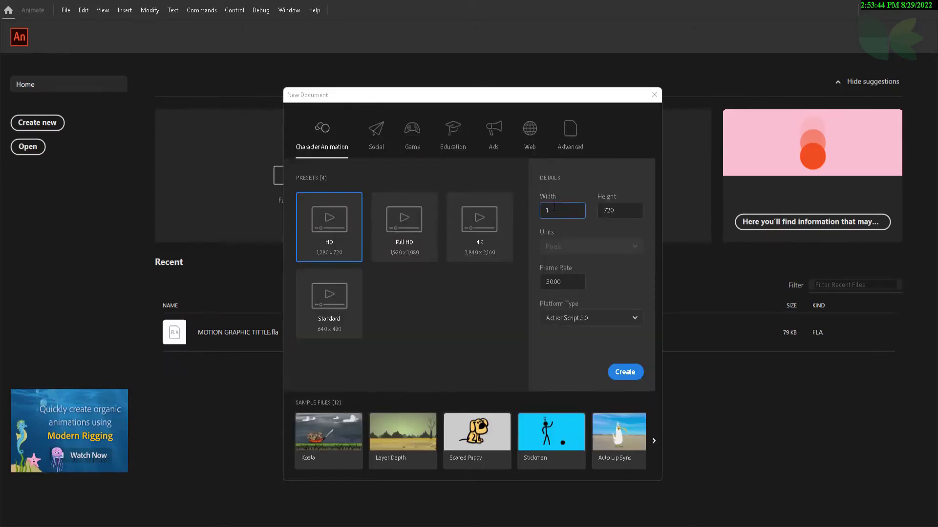
left_click(621, 212)
type("1819")
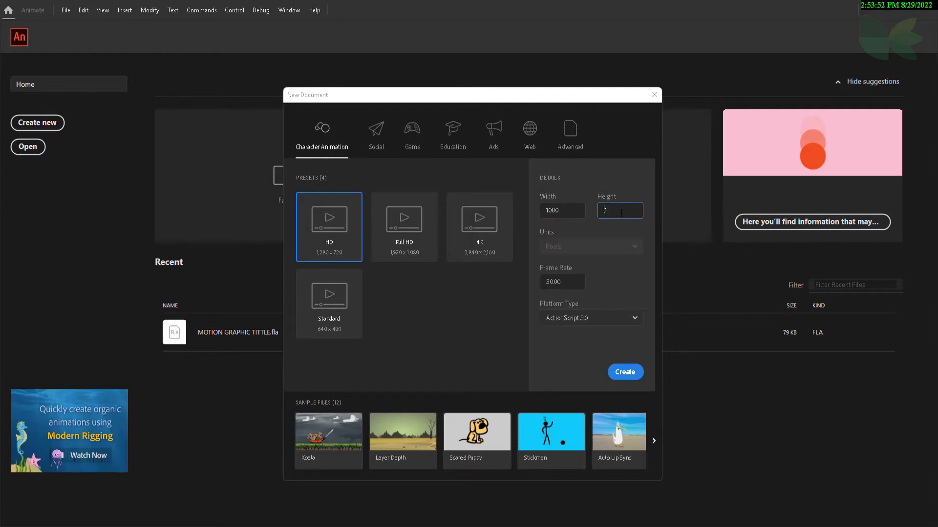
type("920")
left_click(625, 373)
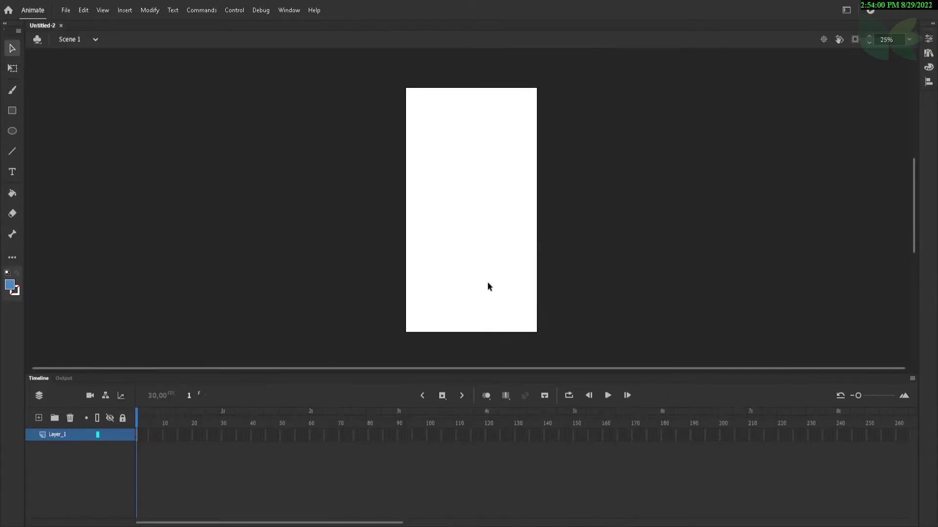
Rename the first layer background and import background.png onto the stage.
double_click(56, 435)
type("Backgroun")
left_click(64, 10)
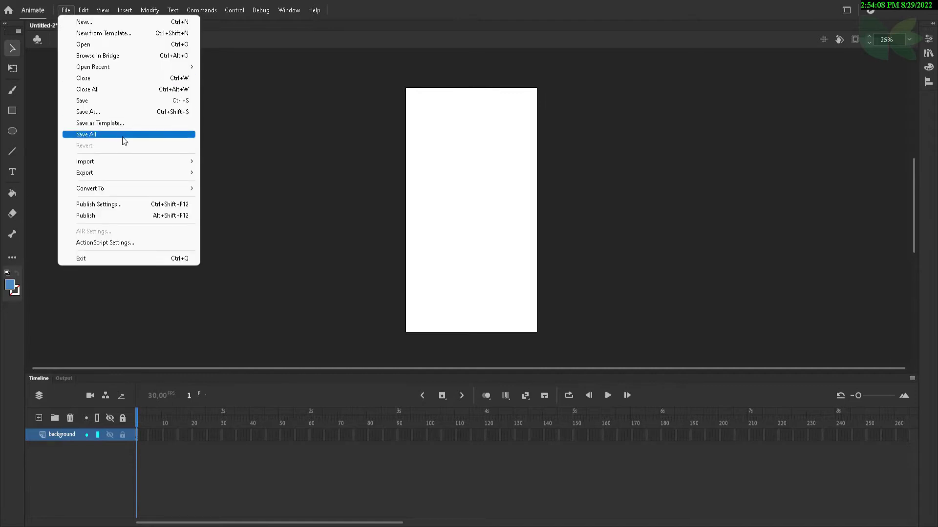
mouse_move(168, 165)
left_click(274, 162)
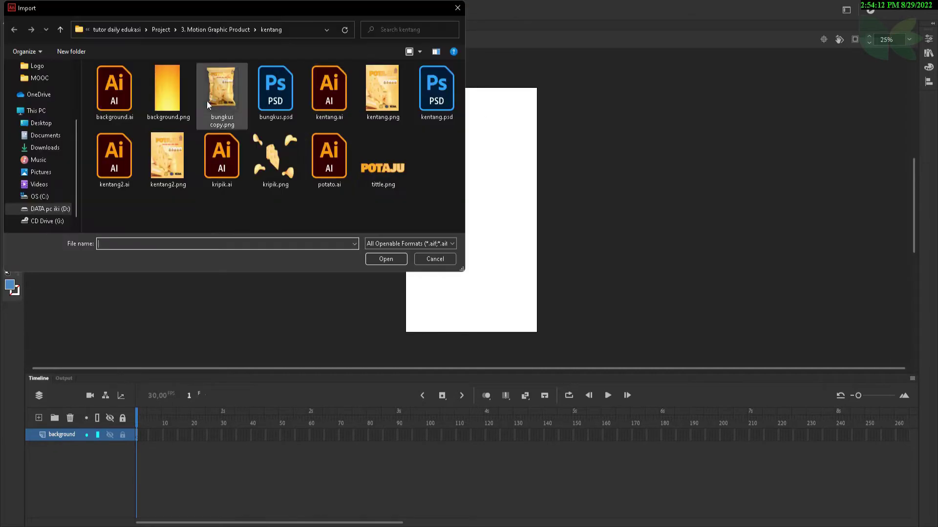
double_click(167, 91)
Add a new layer above the background layer, keeping its default name.
left_click(38, 418)
double_click(63, 435)
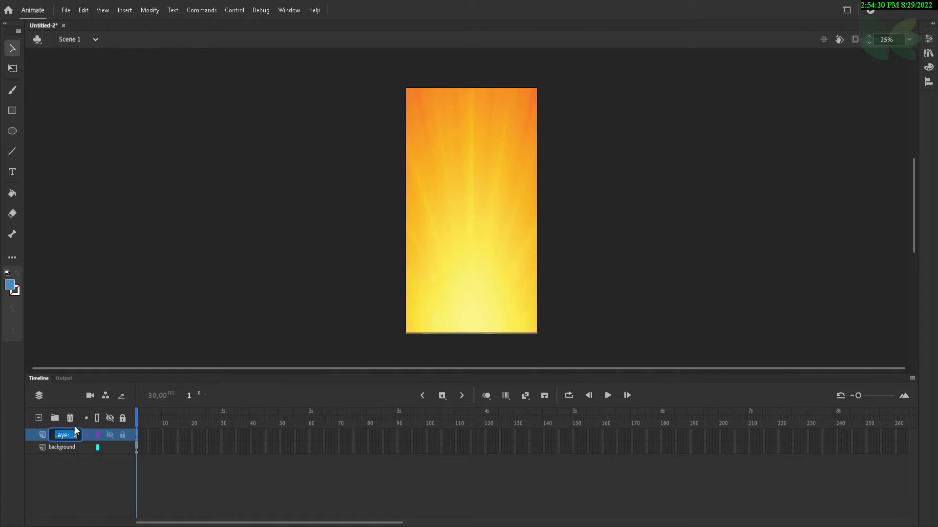
key("Return")
Import kripik.ai to the stage as Animate layers at their original positions, and delete the imported Layer_1.
left_click(66, 9)
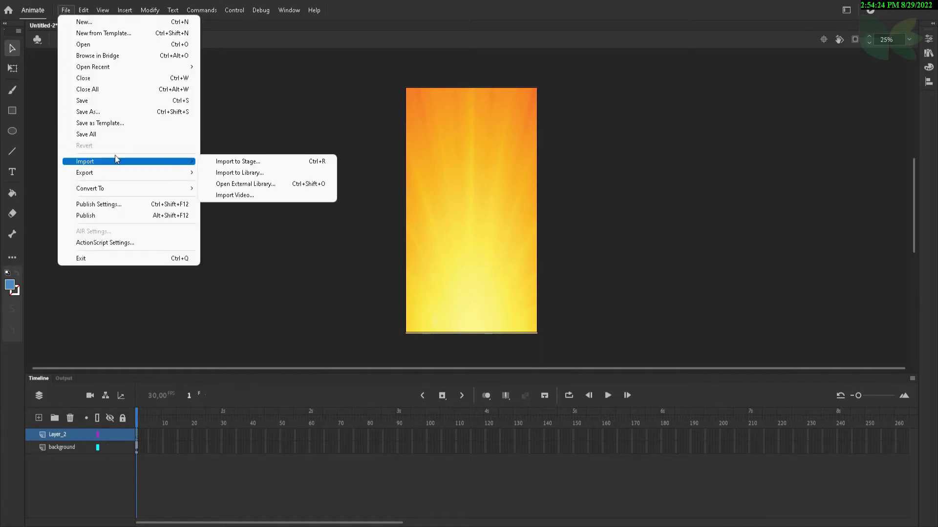
mouse_move(122, 161)
left_click(255, 162)
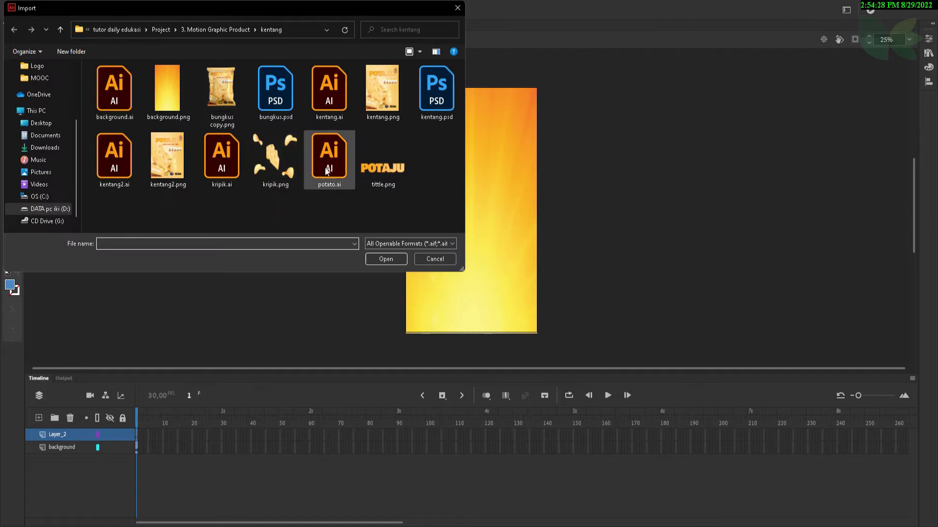
double_click(222, 156)
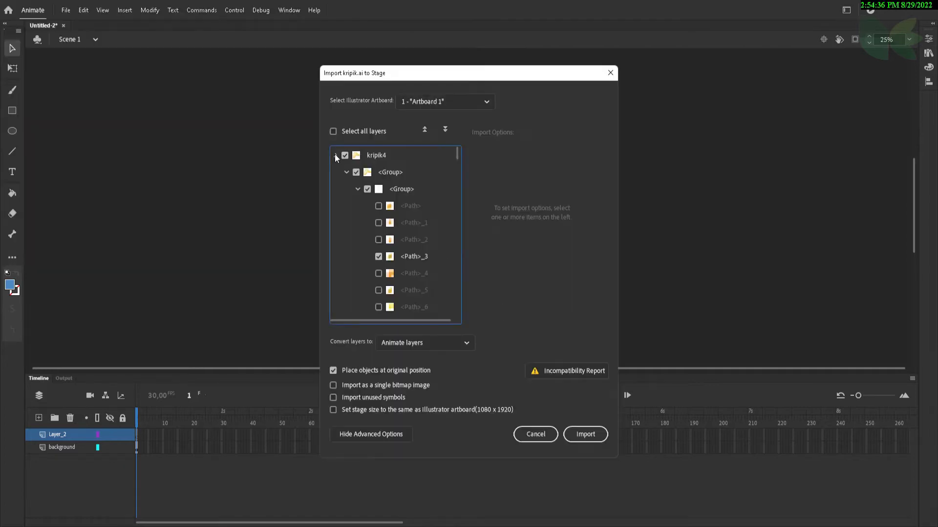
left_click(336, 155)
scroll(339, 169, "down", 1)
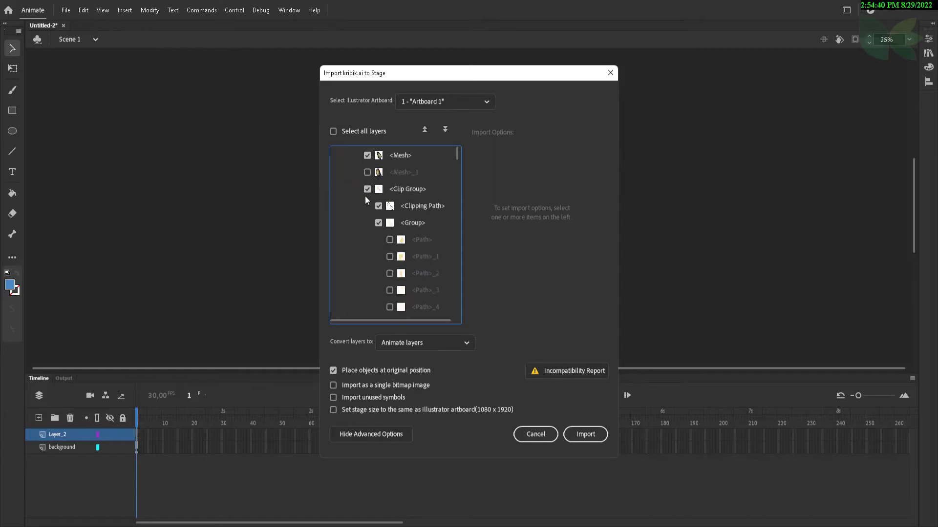
left_click(584, 434)
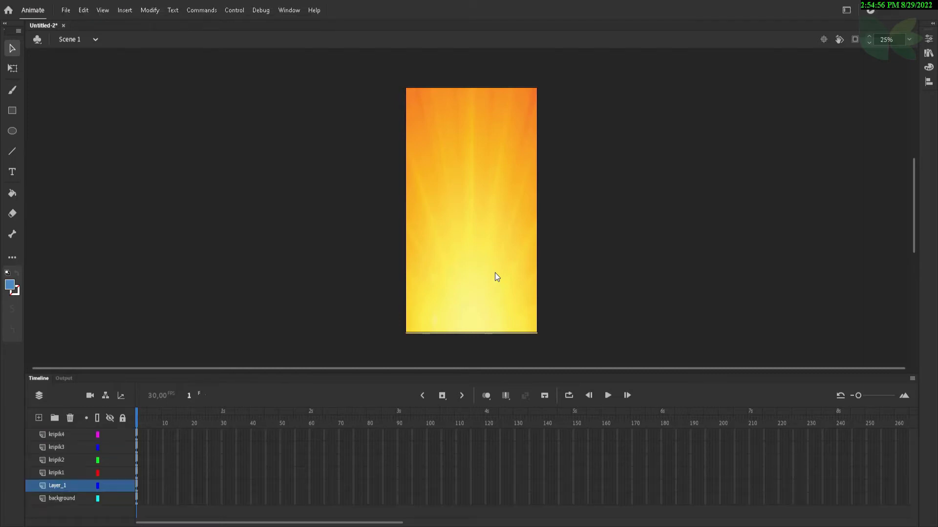
left_click(75, 416)
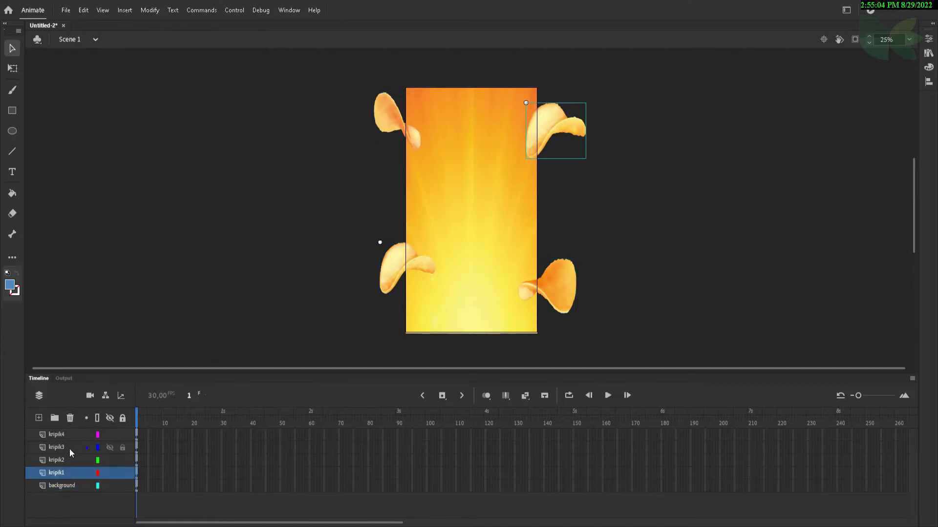
Restore the deleted Layer_1 and move its cheese image up toward the area above the stage.
key("ctrl+z")
left_click(536, 226)
left_click(501, 217)
left_click_drag(502, 218, 500, 62)
scroll(500, 98, "up", 3)
scroll(500, 98, "down", 4)
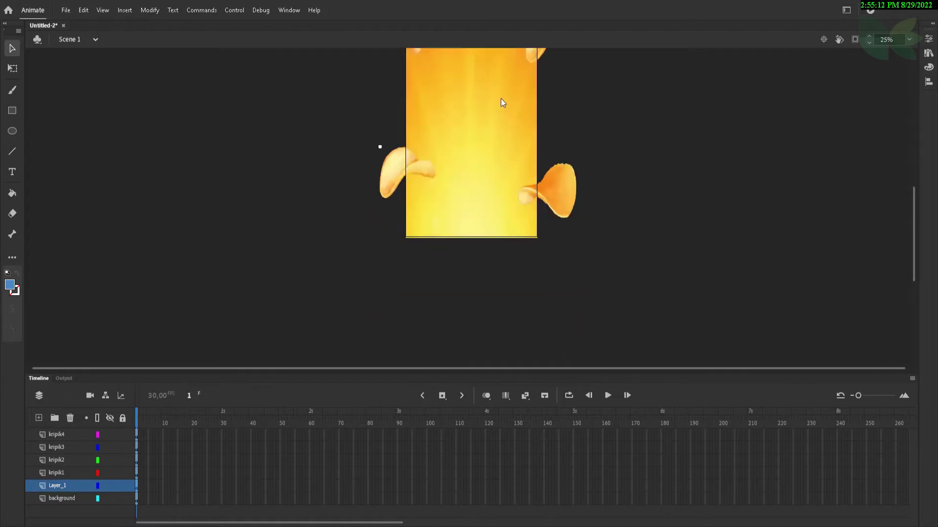
scroll(500, 101, "up", 3)
scroll(500, 101, "down", 1)
Move the four potato chips outward so they sit beyond the side edges of the stage.
left_click_drag(391, 213, 338, 205)
left_click_drag(566, 215, 646, 197)
scroll(559, 214, "down", 5)
scroll(558, 213, "up", 3)
left_click_drag(397, 178, 358, 160)
Try to delete the white fragment beside the cheese inside its nested groups.
scroll(593, 187, "up", 5)
double_click(496, 197)
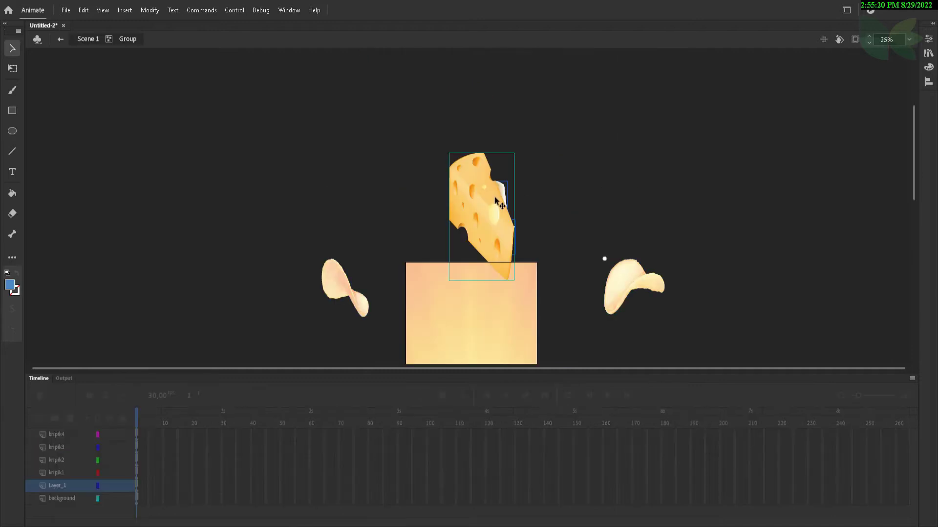
double_click(504, 193)
double_click(506, 190)
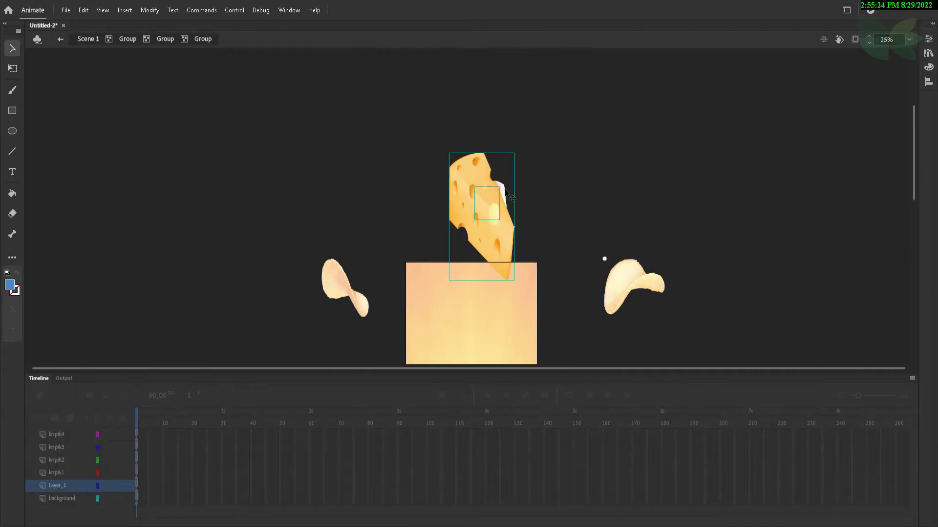
key("Delete")
scroll(506, 194, "up", 5)
left_click(410, 232)
key("ctrl+z")
key("ctrl+z")
Remove the white fragment from inside the cheese's nested groups and place the cheese completely above the stage.
left_click(533, 145)
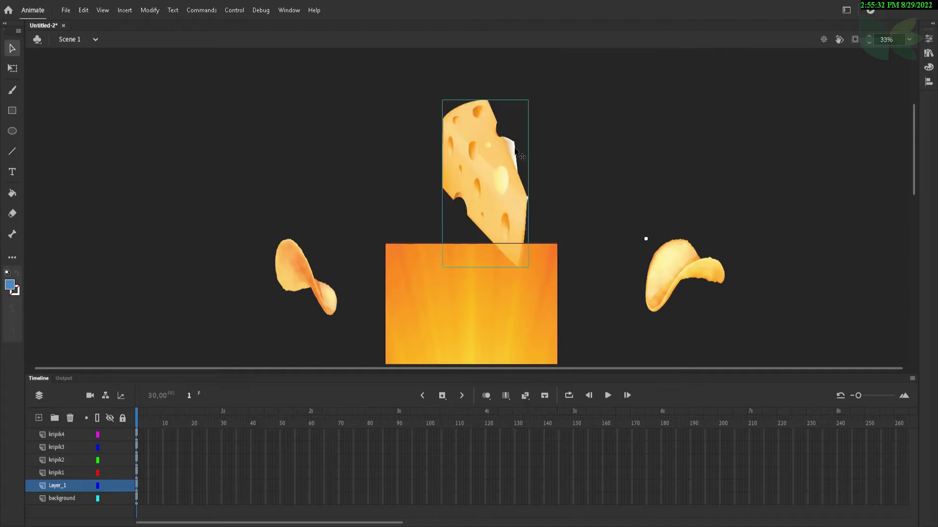
double_click(515, 151)
double_click(513, 151)
double_click(511, 152)
mouse_move(487, 163)
left_mouse_down()
mouse_move(418, 170)
mouse_move(518, 175)
mouse_move(473, 187)
mouse_move(496, 160)
left_mouse_up()
left_click(510, 153)
double_click(508, 166)
double_click(478, 173)
double_click(553, 174)
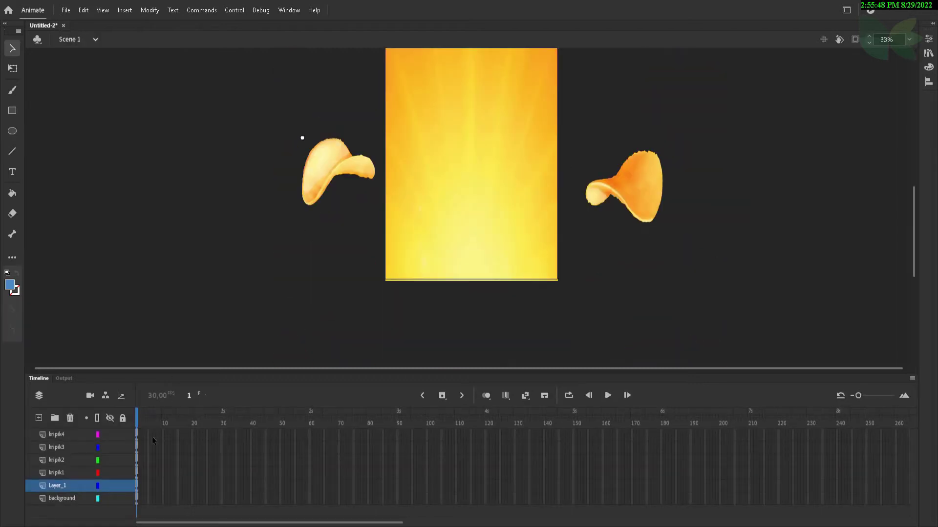
Add a new layer above kripik4 and import bungkus copy.png onto the stage.
left_click(75, 436)
left_click(43, 419)
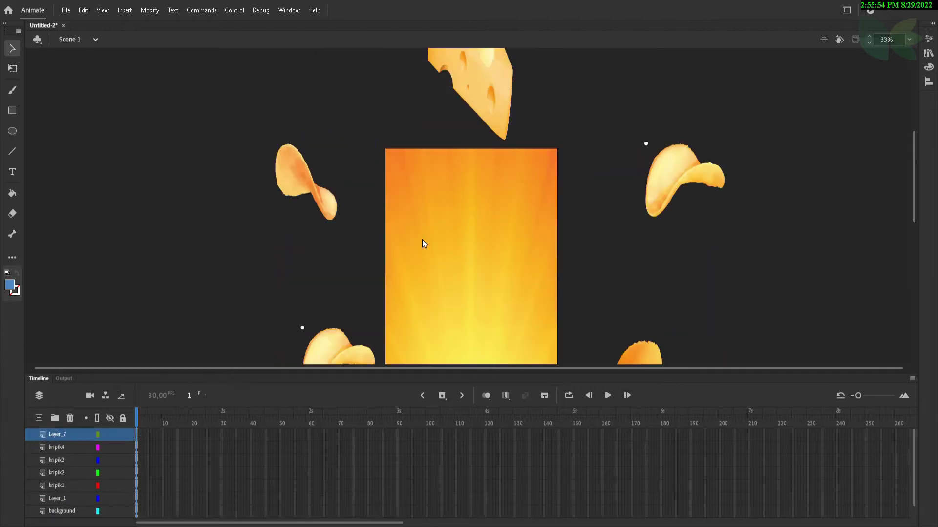
scroll(422, 239, "up", 4)
left_click(66, 9)
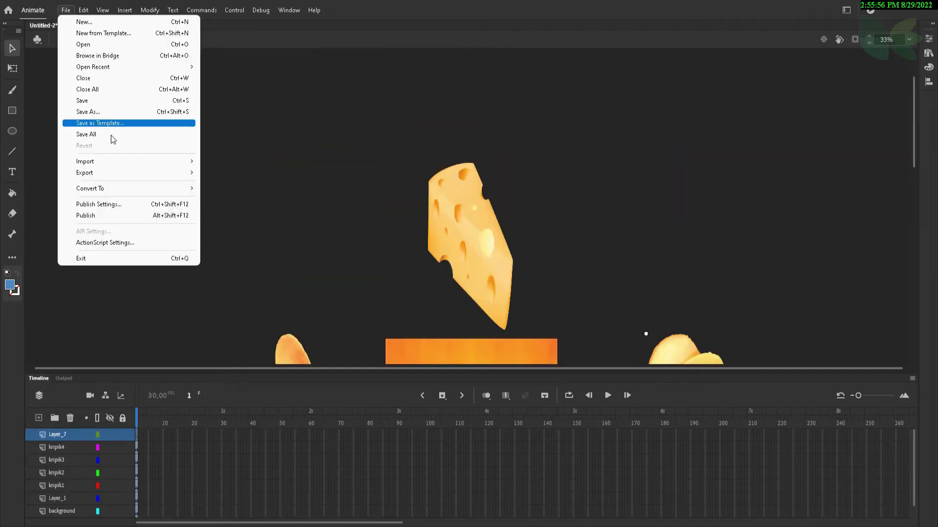
mouse_move(120, 161)
left_click(245, 162)
left_click(230, 103)
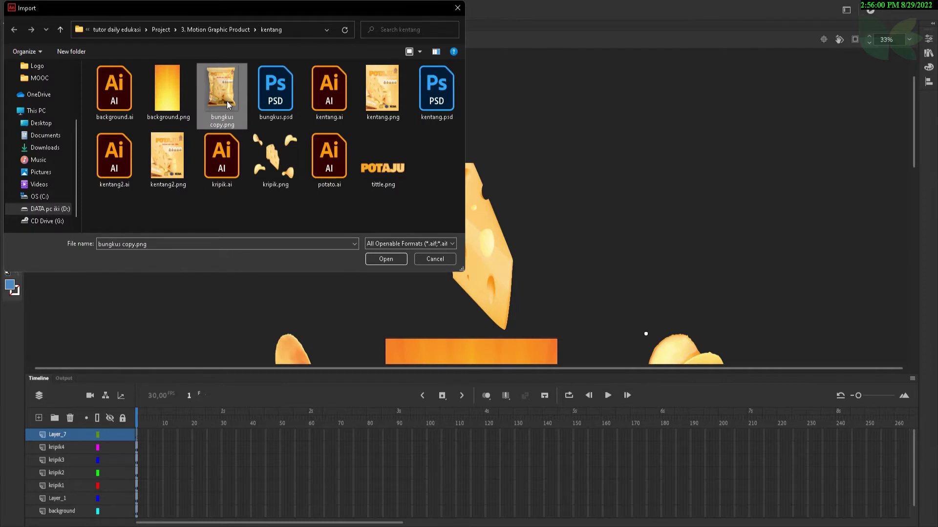
double_click(229, 103)
Move the POTAJU package above the stage and scale it down proportionally to about half its size.
scroll(476, 201, "down", 6)
scroll(476, 201, "up", 4)
left_click_drag(536, 304, 526, 51)
scroll(536, 90, "up", 4)
left_click_drag(475, 248, 505, 163)
scroll(485, 180, "down", 5)
scroll(485, 180, "up", 4)
key("q")
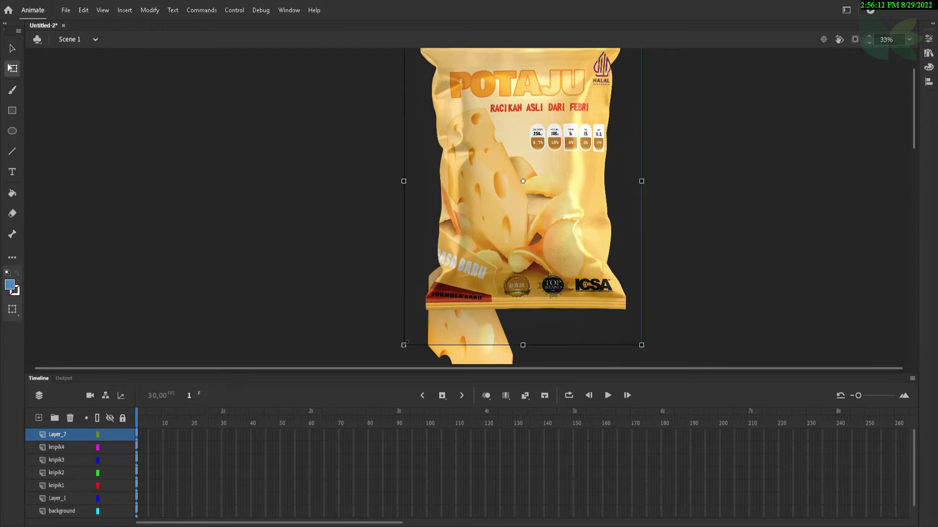
left_click_drag(404, 345, 460, 266)
left_click_drag(530, 208, 508, 251)
scroll(508, 253, "down", 5)
scroll(508, 253, "up", 3)
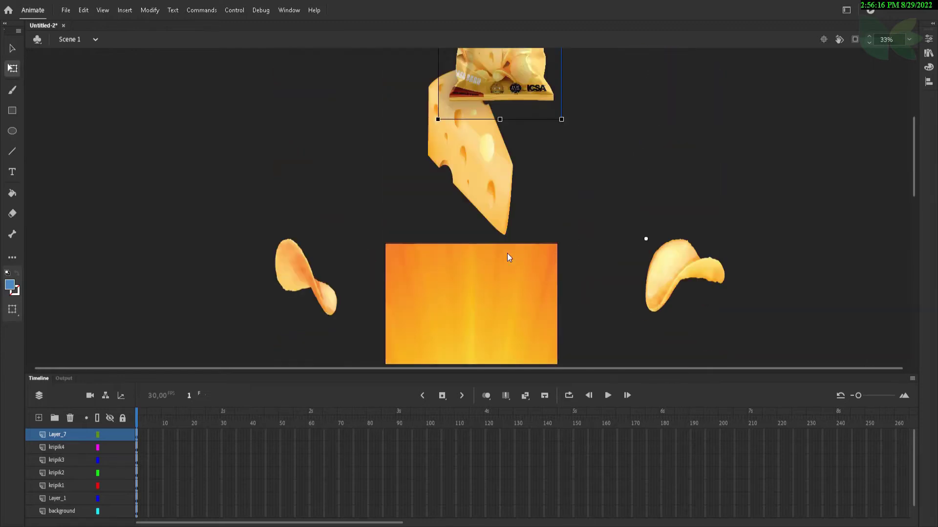
scroll(508, 253, "up", 5)
Rename the package image's layer as bungkus.
double_click(57, 435)
type("bungkus")
key("Return")
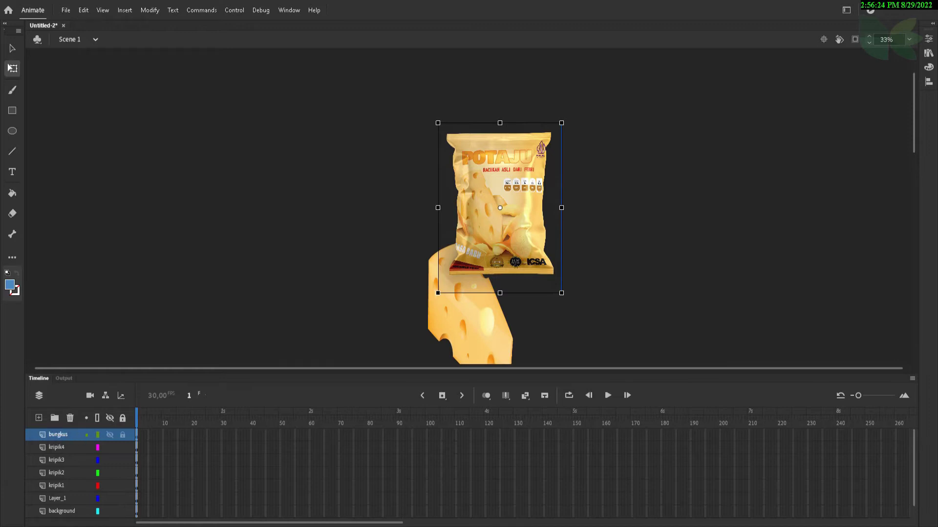
Add a new layer above bungkus and name it tittle.
left_click(60, 513)
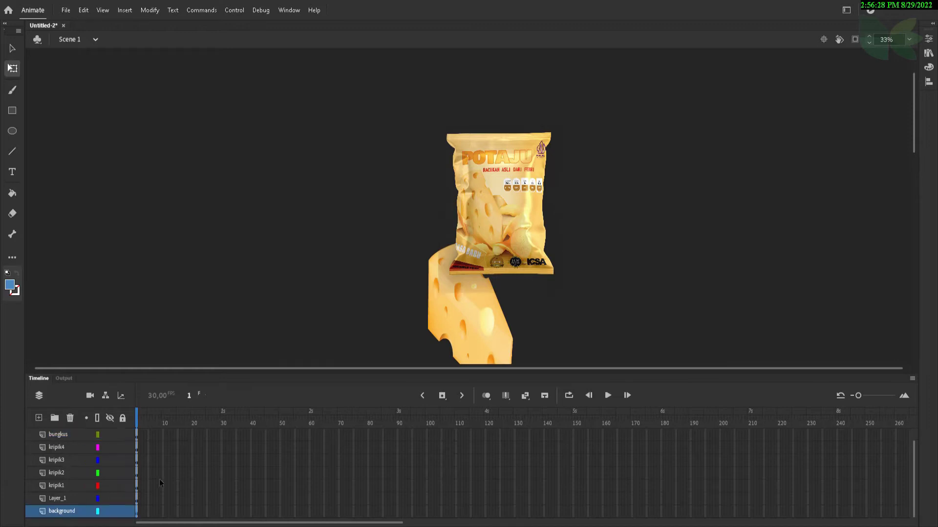
scroll(630, 208, "down", 5)
scroll(636, 207, "up", 5)
left_click(62, 434)
left_click(38, 419)
type("tittle")
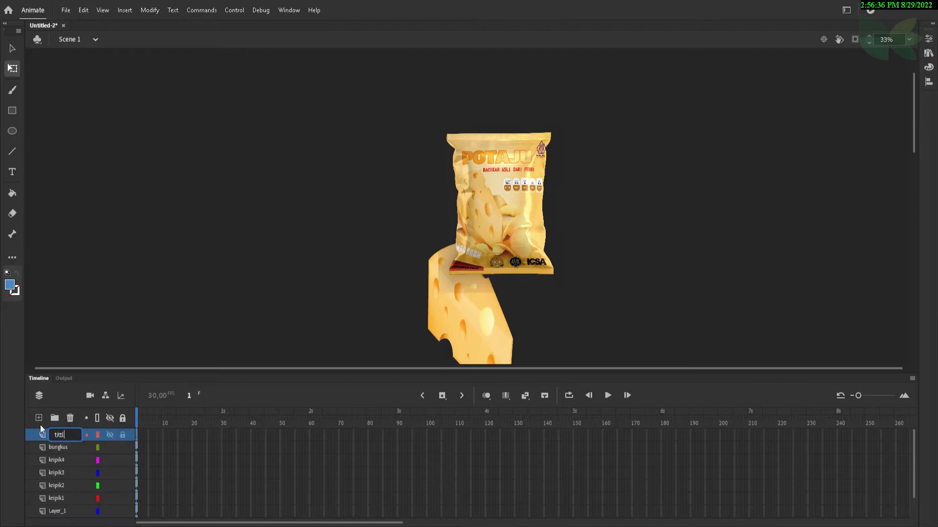
key("Return")
Import tittle.png into the tittle layer and move the POTAJU lettering up above the stage.
left_click(66, 10)
mouse_move(171, 161)
left_click(226, 162)
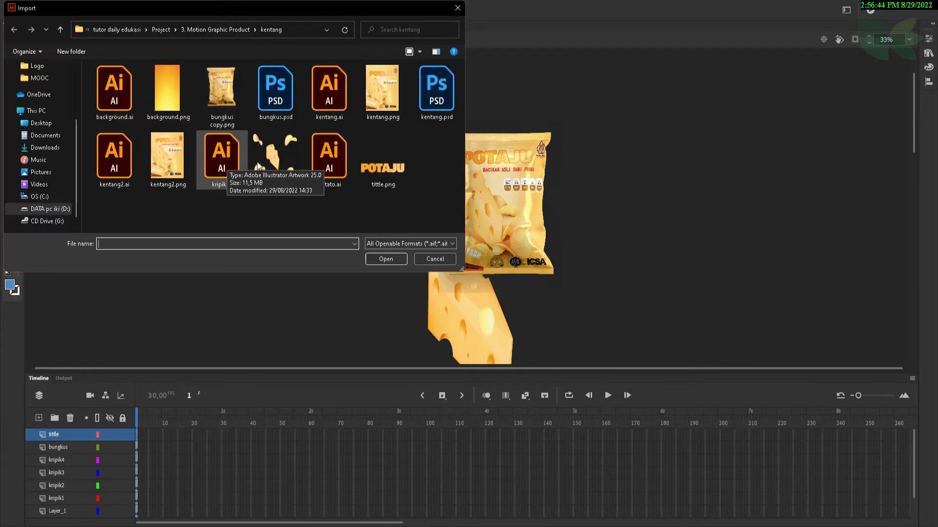
double_click(380, 166)
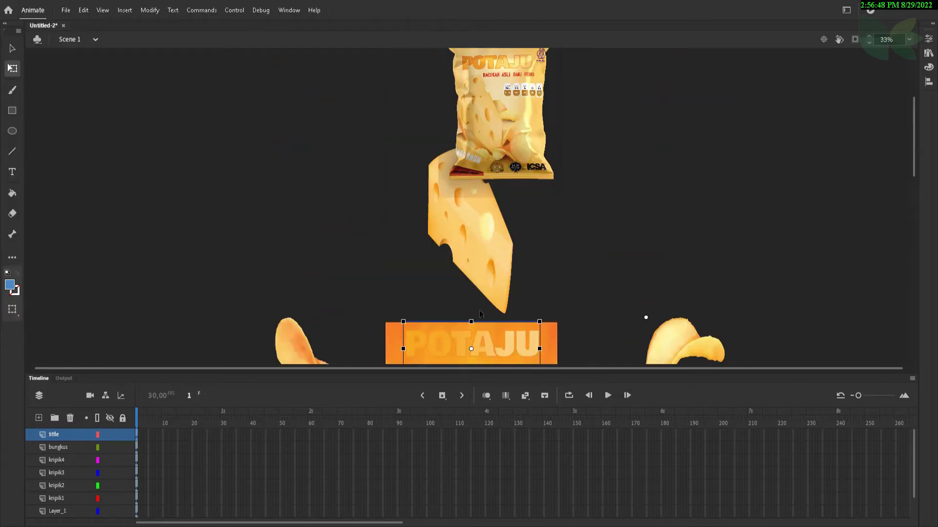
left_click_drag(517, 293, 513, 176)
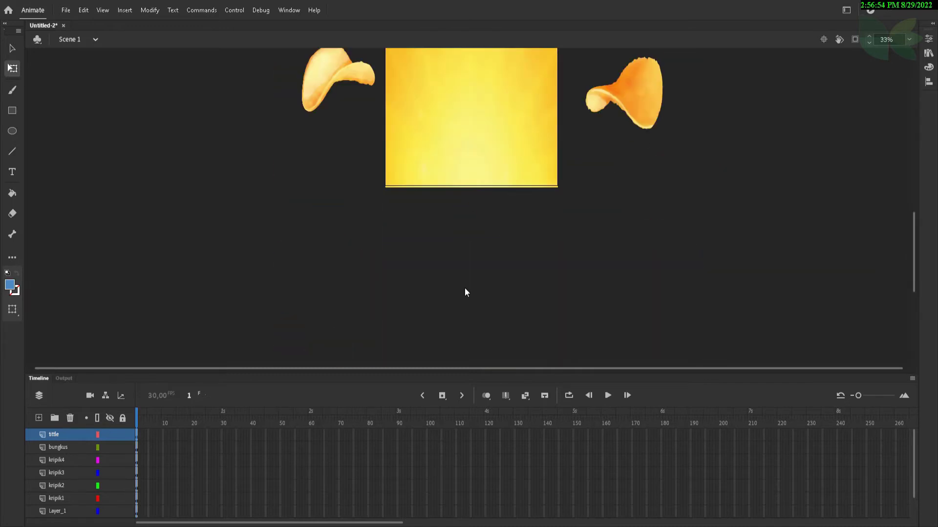
Extend the background layer to frame 300, lock it, and return the playhead to frame 1.
scroll(197, 464, "down", 1)
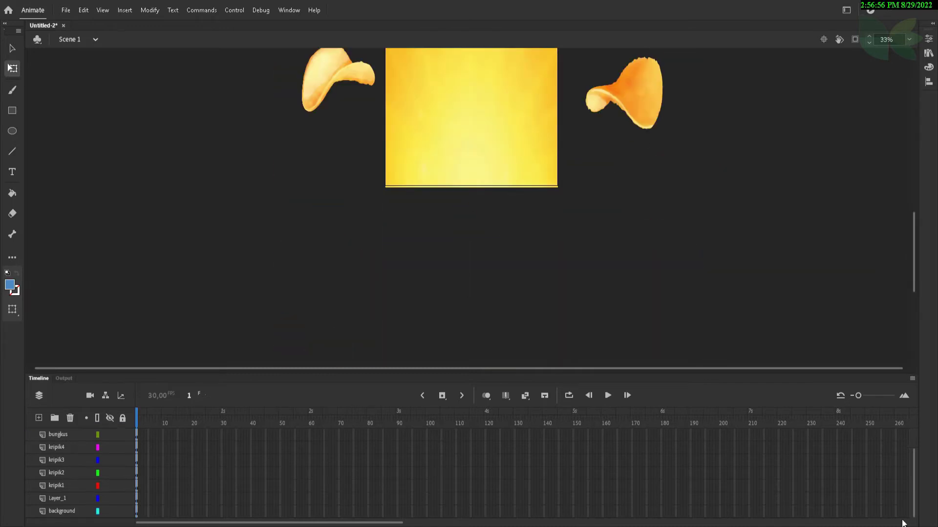
left_click_drag(391, 525, 458, 524)
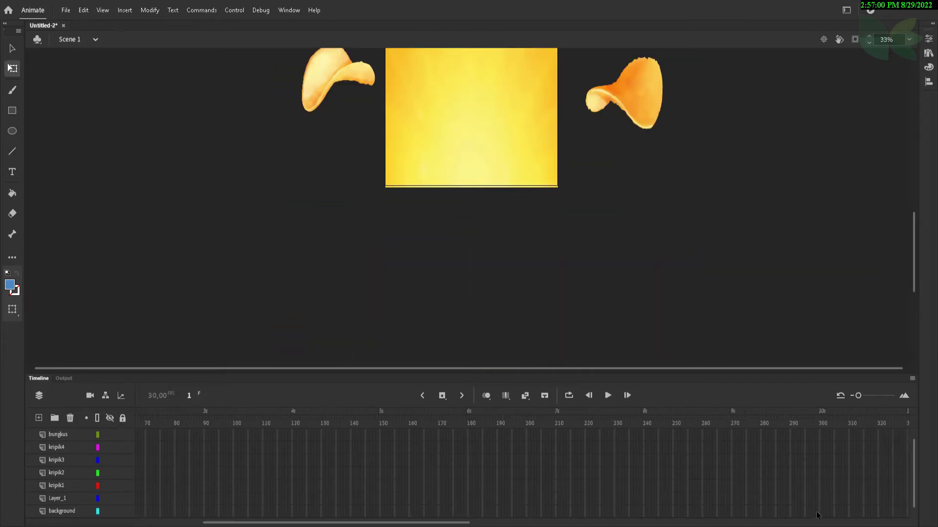
left_click(819, 512)
right_click(819, 512)
left_click(806, 264)
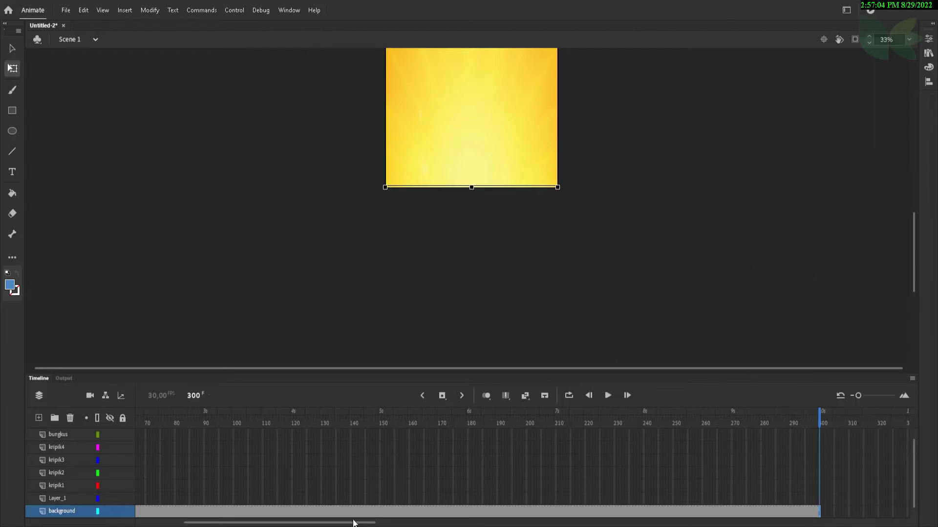
left_click_drag(353, 524, 298, 523)
left_click(123, 511)
left_click_drag(139, 424, 126, 426)
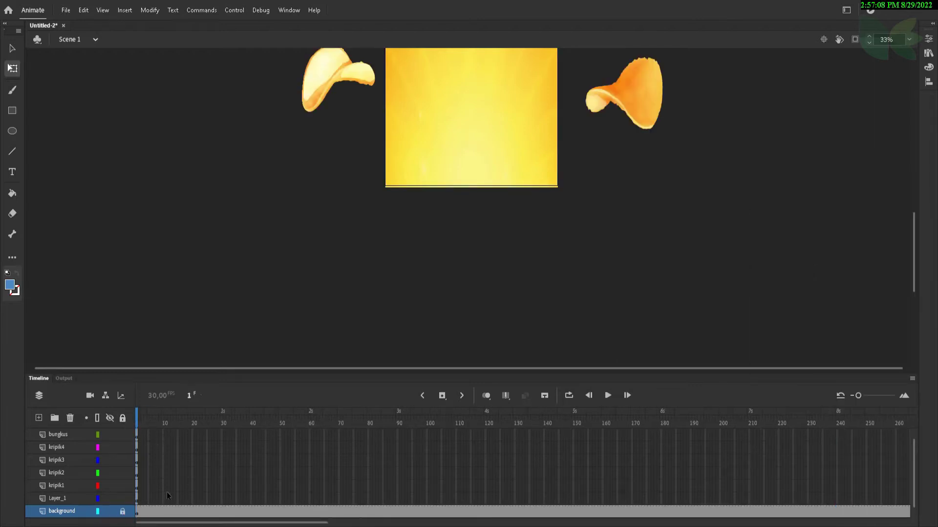
Hide the kripik3 layer and select the two lower chips to identify their layers.
scroll(459, 212, "up", 3)
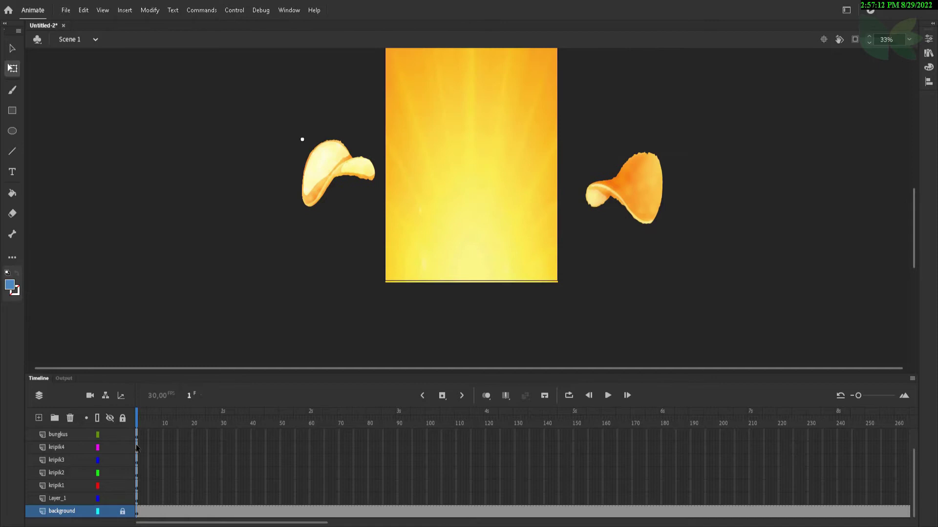
left_click(59, 498)
left_click(65, 484)
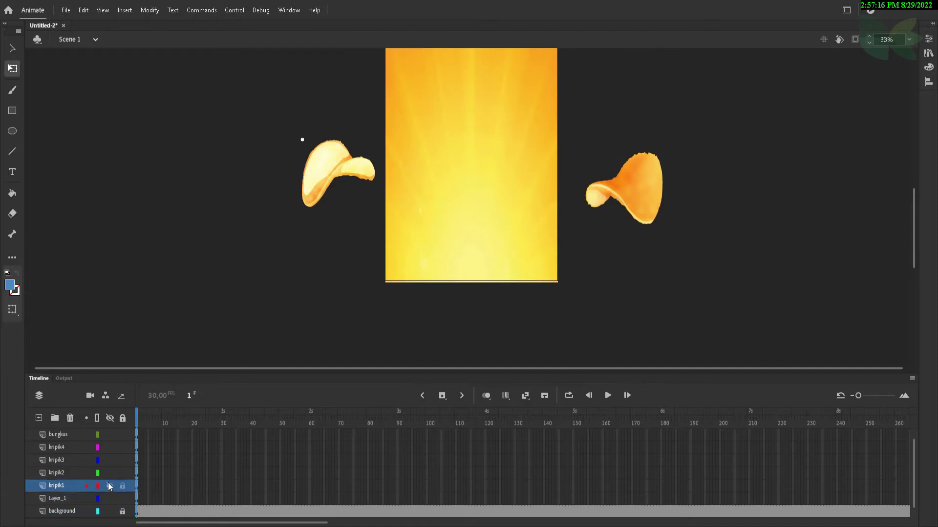
left_click(67, 460)
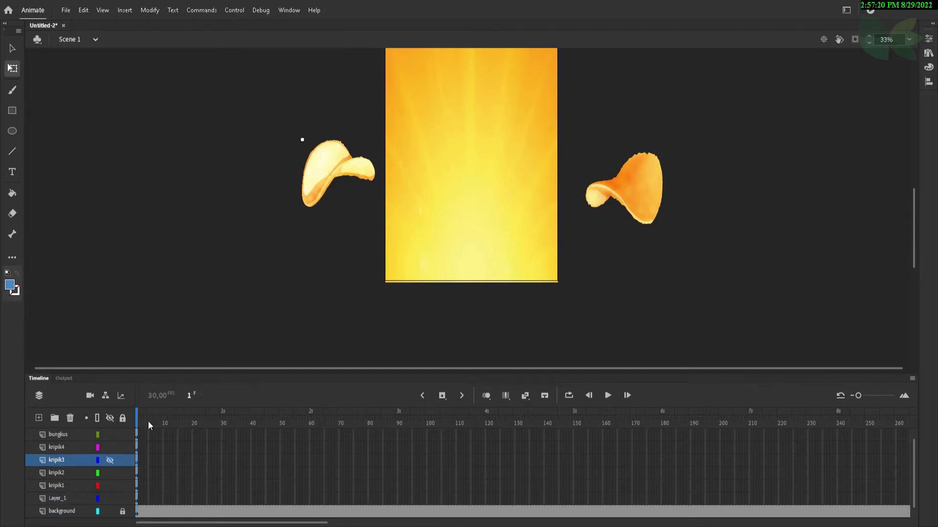
left_click(621, 176)
left_click(340, 148)
left_click(640, 208)
left_click(320, 175)
Create a motion tween for the lower-left chip on the kripik4 layer.
right_click(138, 445)
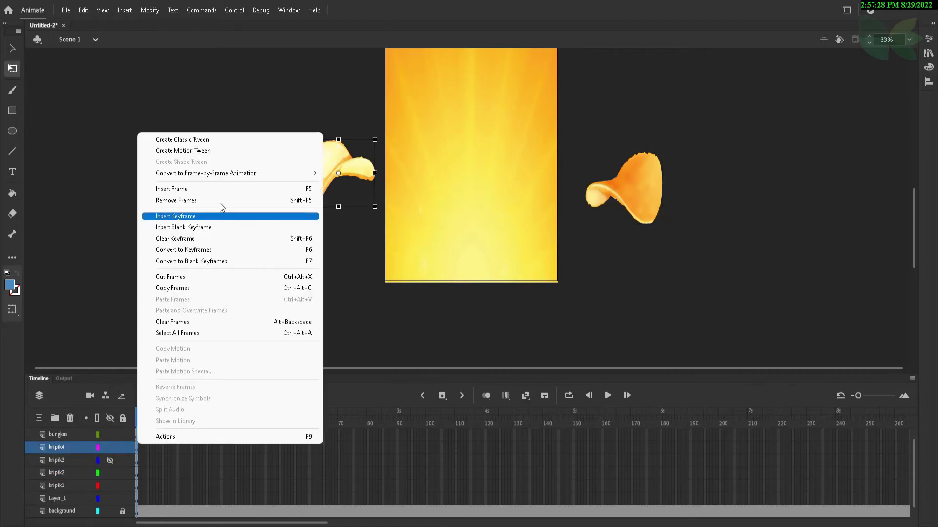
left_click(196, 152)
left_click(517, 297)
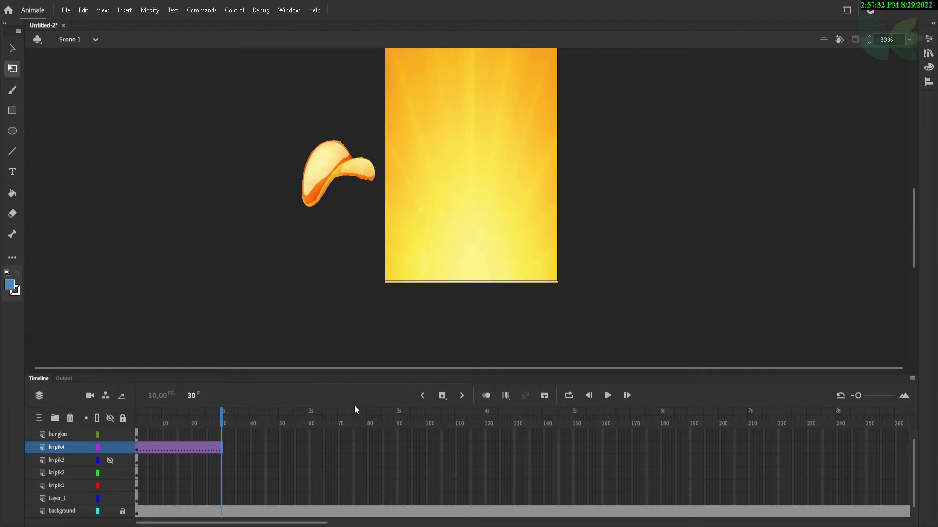
Insert a kripik4 keyframe at frame 70, moving the chip into the stage's lower-left area and rotating it about 45 degrees clockwise.
left_click_drag(276, 422, 362, 424)
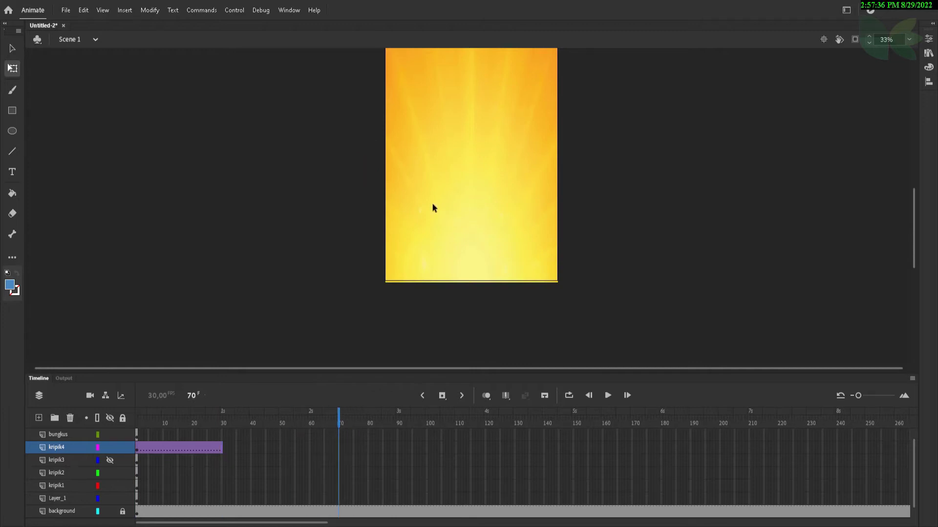
right_click(338, 449)
left_click(430, 264)
left_click_drag(347, 168, 444, 229)
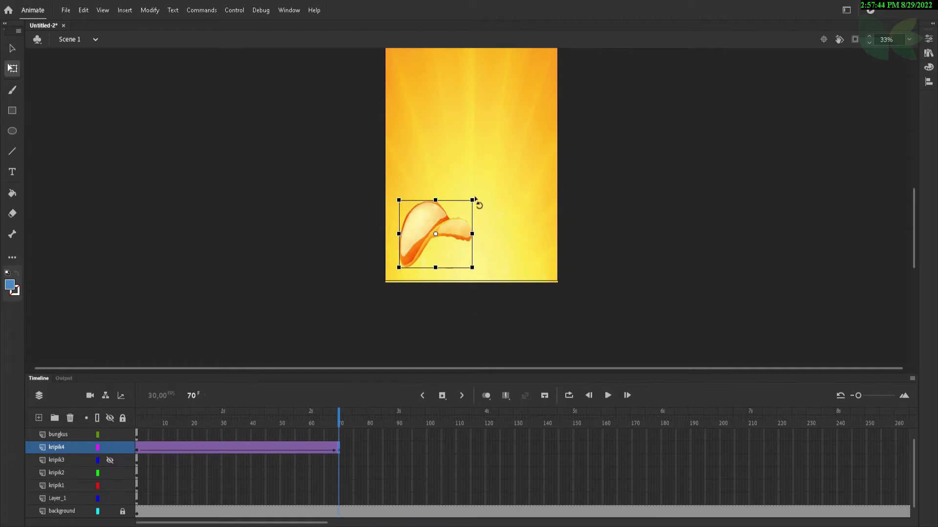
left_click_drag(478, 197, 489, 244)
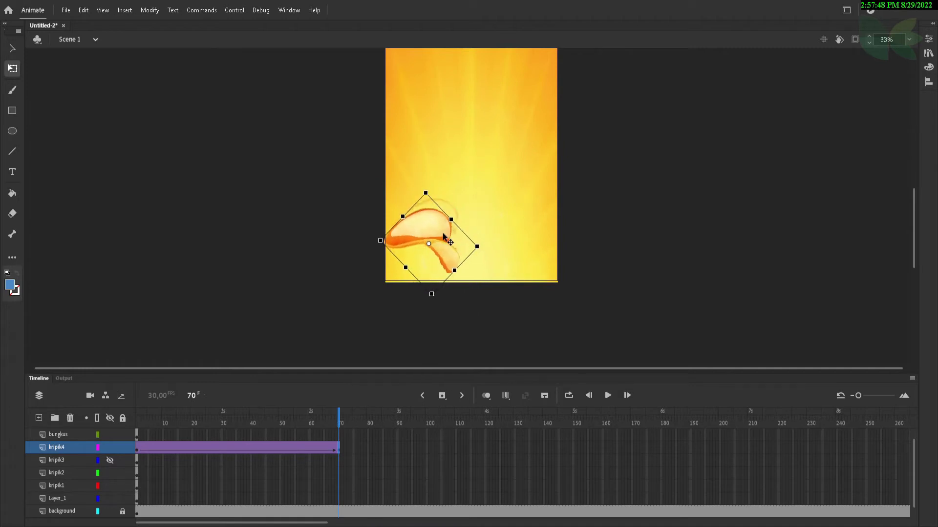
Insert a kripik4 keyframe at frame 80 and rotate the chip back counterclockwise, leaving a slight clockwise tilt.
left_click(369, 450)
right_click(368, 450)
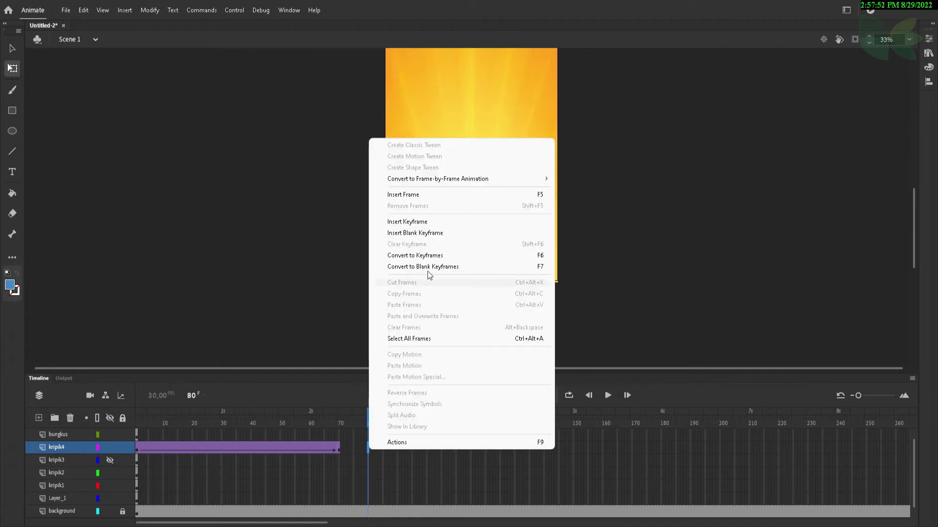
left_click(445, 222)
left_click_drag(487, 250, 486, 222)
Play back the kripik4 chip's entrance animation.
left_click(207, 421)
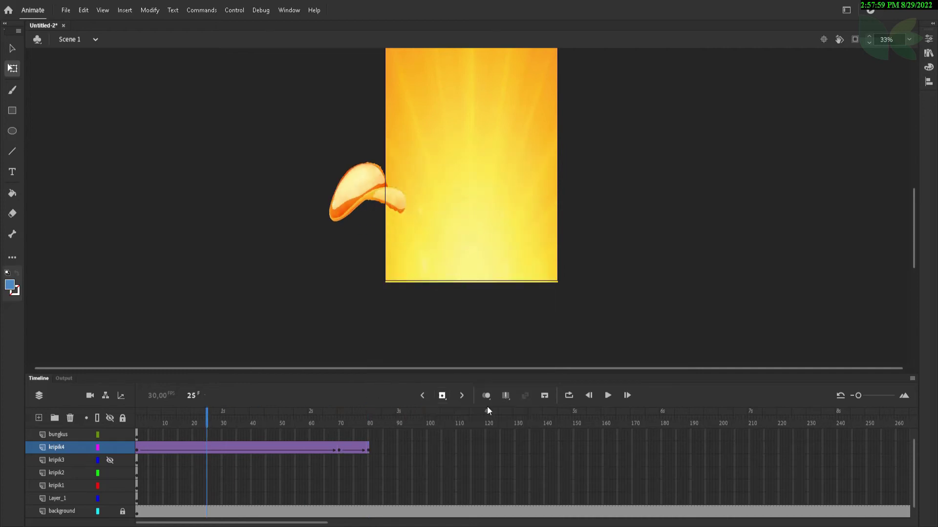
left_click(607, 395)
left_click(370, 450)
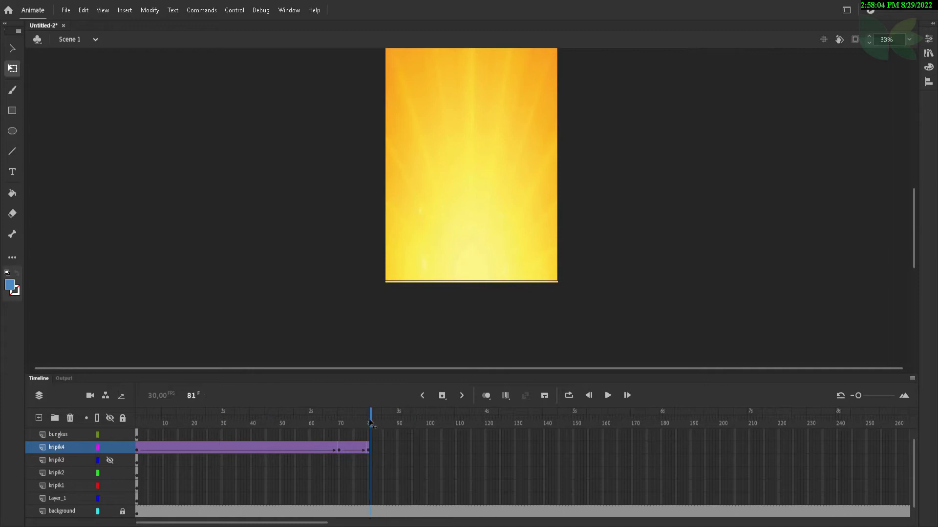
Extend the kripik4 motion tween to frame 300 and return the playhead to frame 1.
left_click_drag(304, 523, 344, 523)
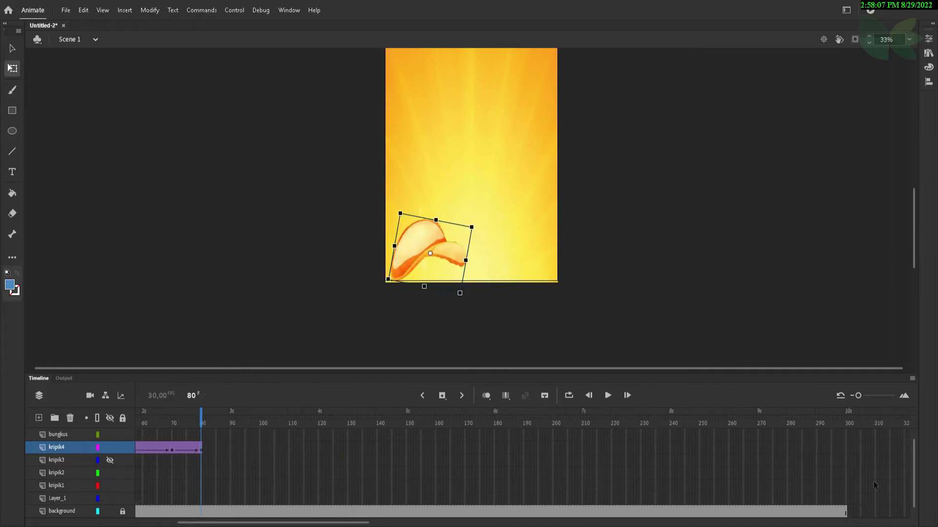
left_click(843, 460)
left_click(845, 448)
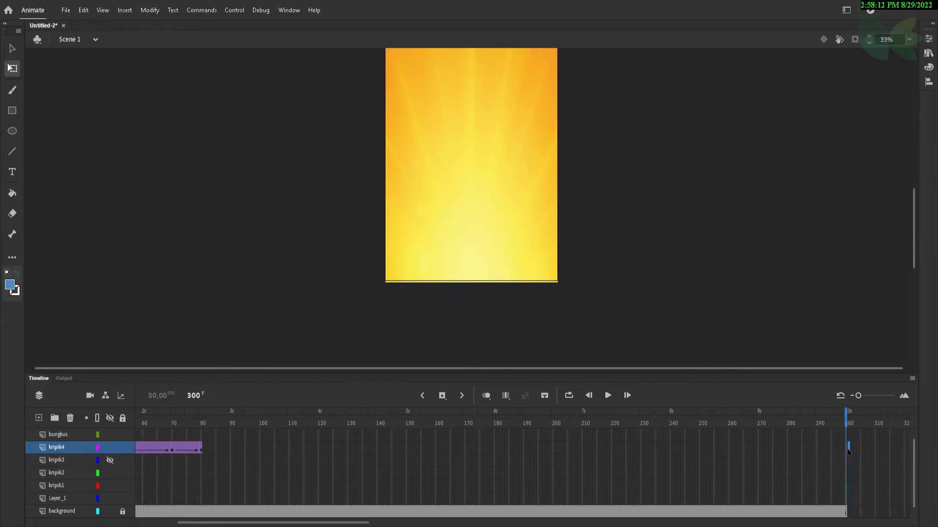
right_click(845, 447)
left_click(797, 190)
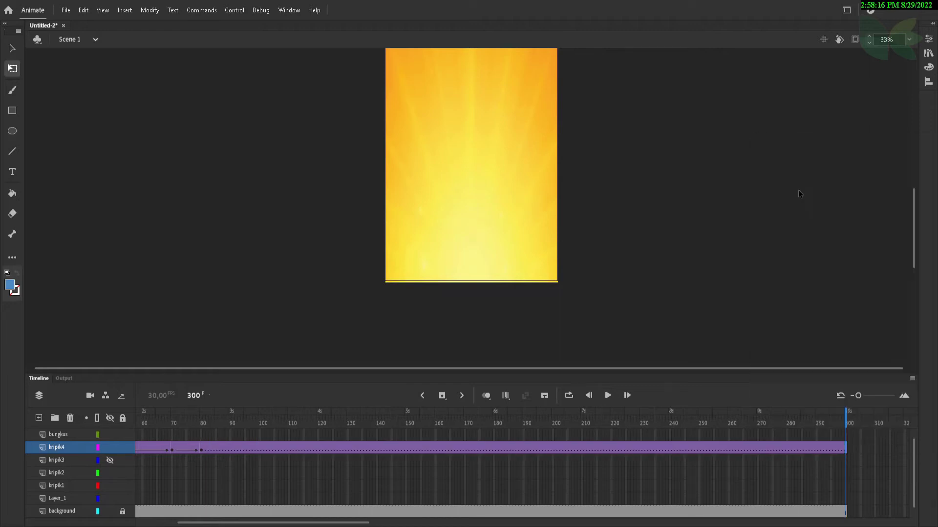
left_click_drag(846, 417, 104, 396)
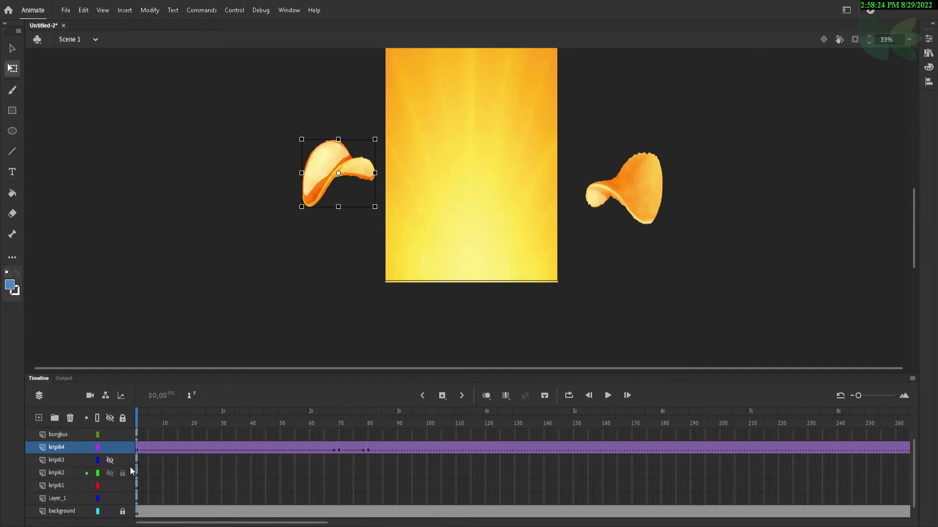
Create a classic tween on the kripik2 layer starting at frame 1.
left_click(631, 220)
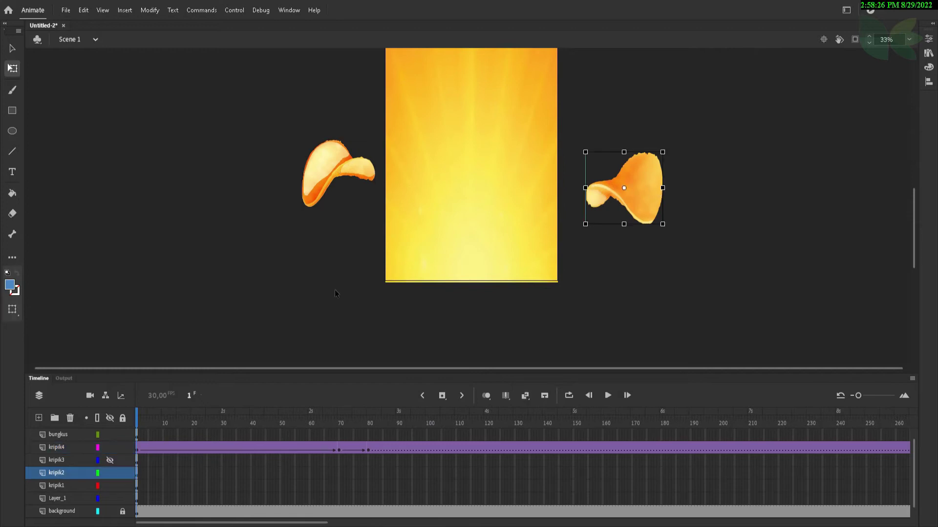
right_click(138, 479)
left_click(211, 173)
left_click(517, 296)
left_click_drag(263, 423, 294, 428)
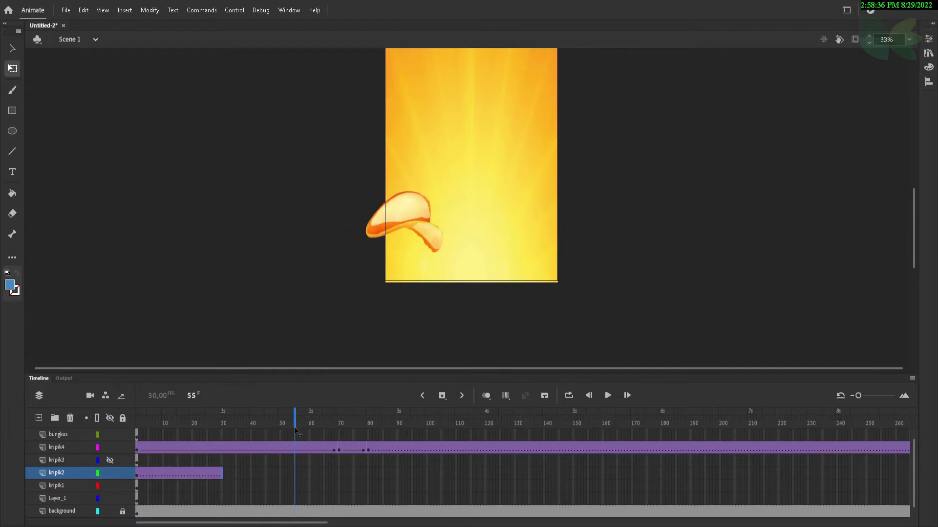
Insert a kripik2 keyframe at frame 60, moving the chip into the stage's lower-right area and rotating it about 30 degrees counterclockwise.
left_click(309, 424)
right_click(310, 475)
left_click(381, 246)
left_click_drag(645, 187, 524, 229)
left_click_drag(556, 265, 564, 245)
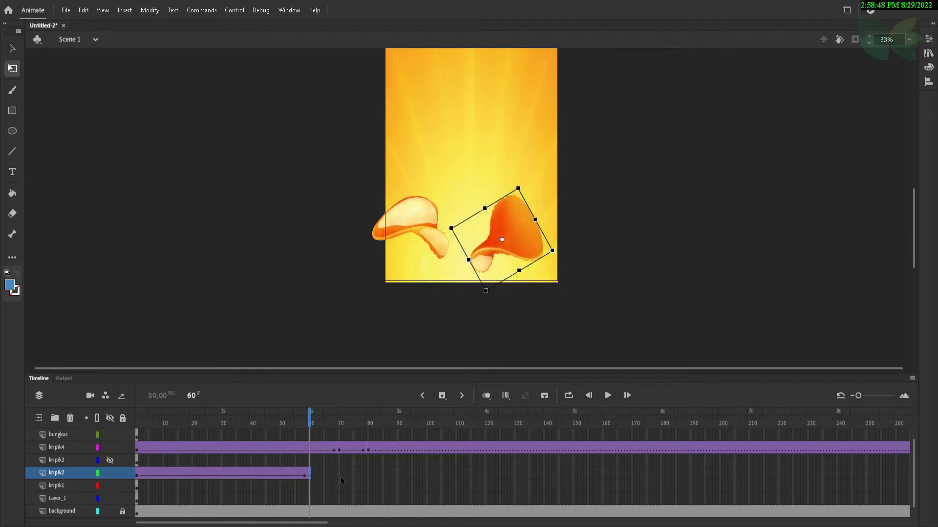
Insert a kripik2 keyframe at frame 75 and rotate the chip back clockwise, leaving a slight counterclockwise tilt.
left_click(355, 477)
right_click(355, 477)
left_click(425, 245)
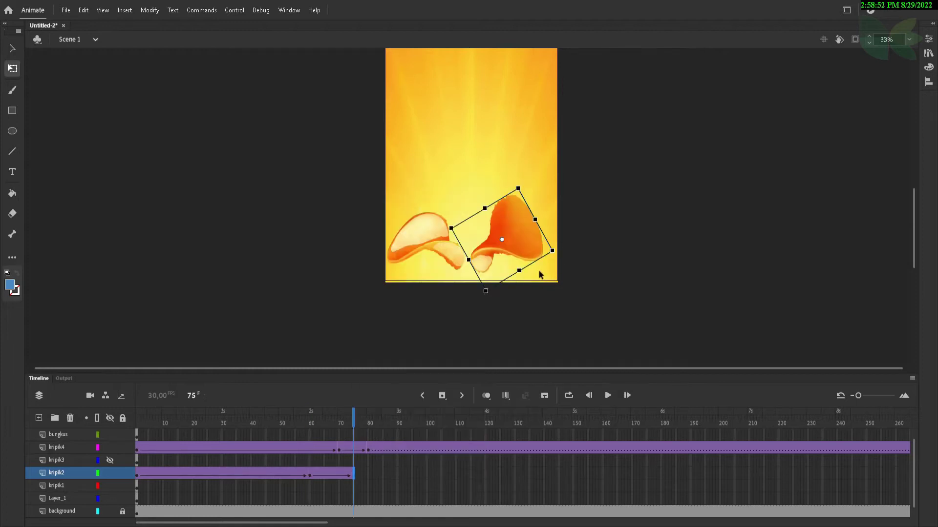
left_click_drag(562, 269, 569, 304)
scroll(571, 305, "up", 2)
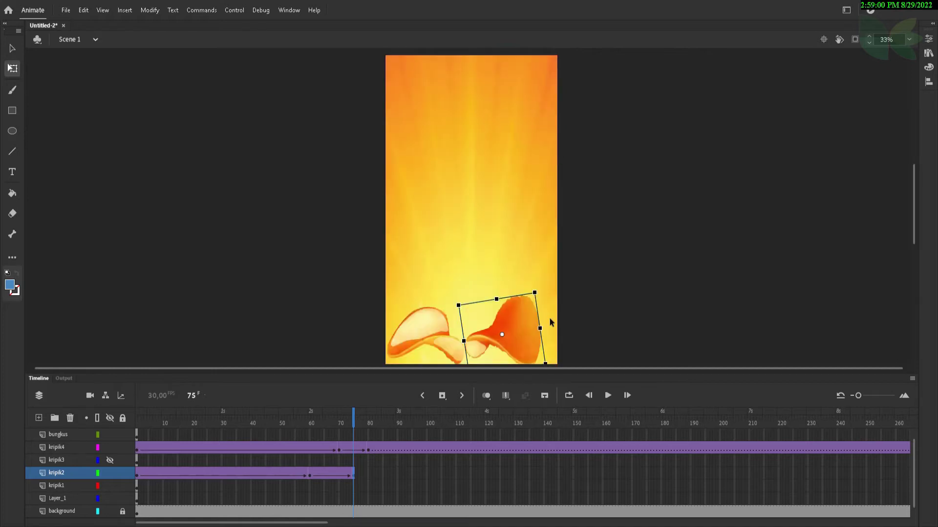
Extend the kripik2 tween by inserting a keyframe at frame 300.
scroll(389, 487, "right", 10)
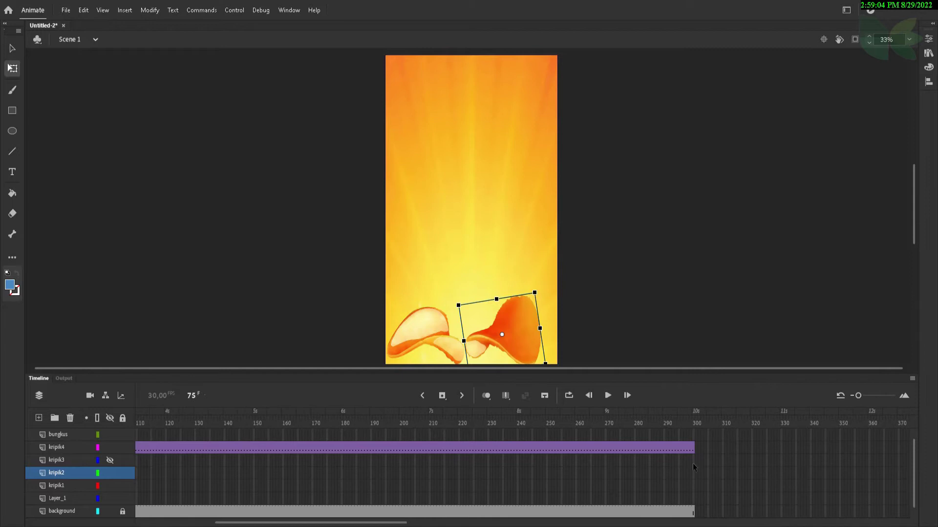
left_click(694, 474)
scroll(889, 494, "left", 6)
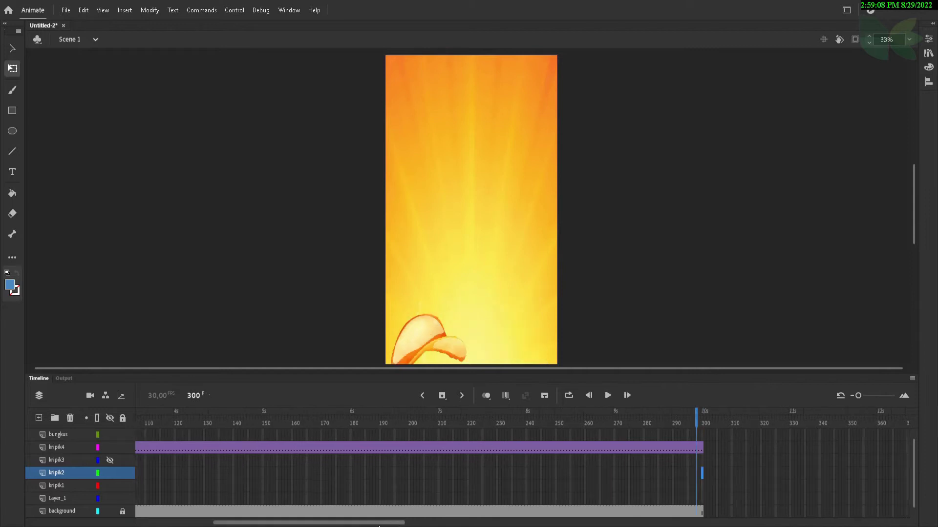
right_click(874, 473)
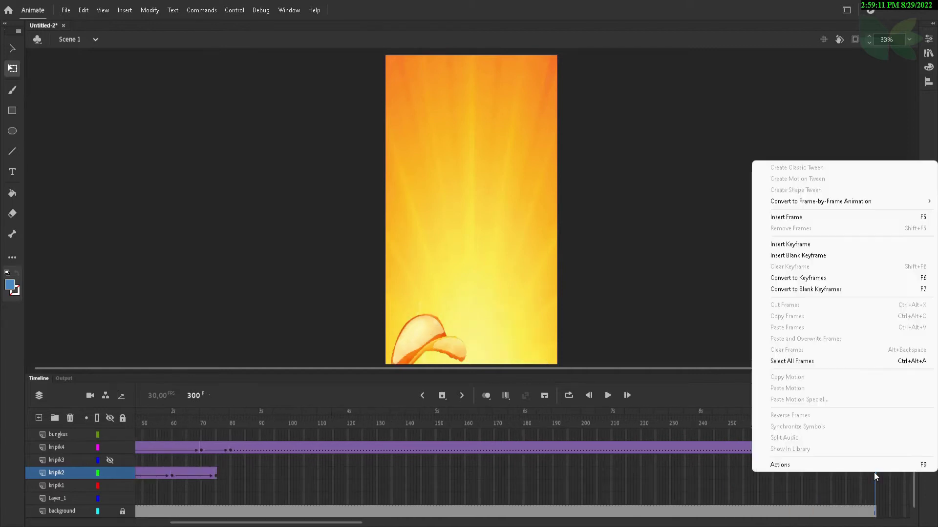
left_click(808, 241)
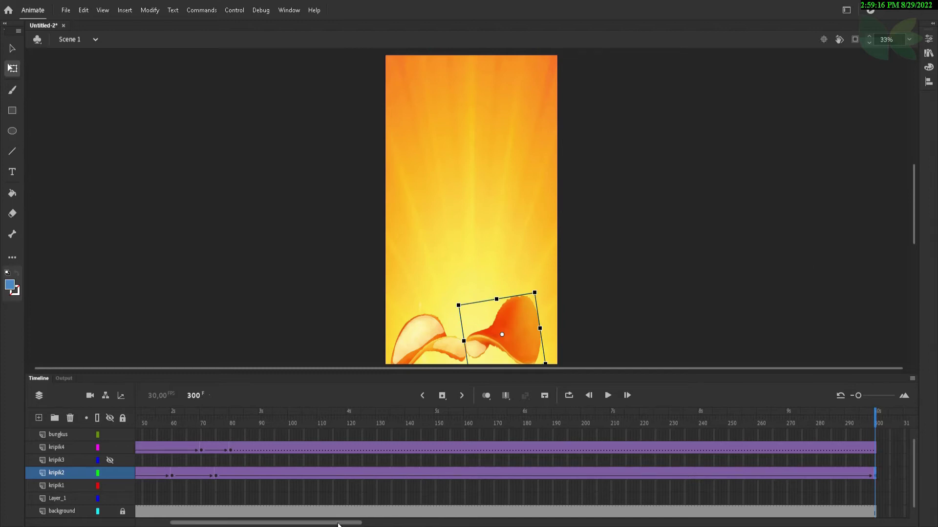
left_click_drag(339, 523, 293, 523)
Play back the kripik4 and kripik2 chip entrances from frame 1.
left_click_drag(162, 422, 2, 435)
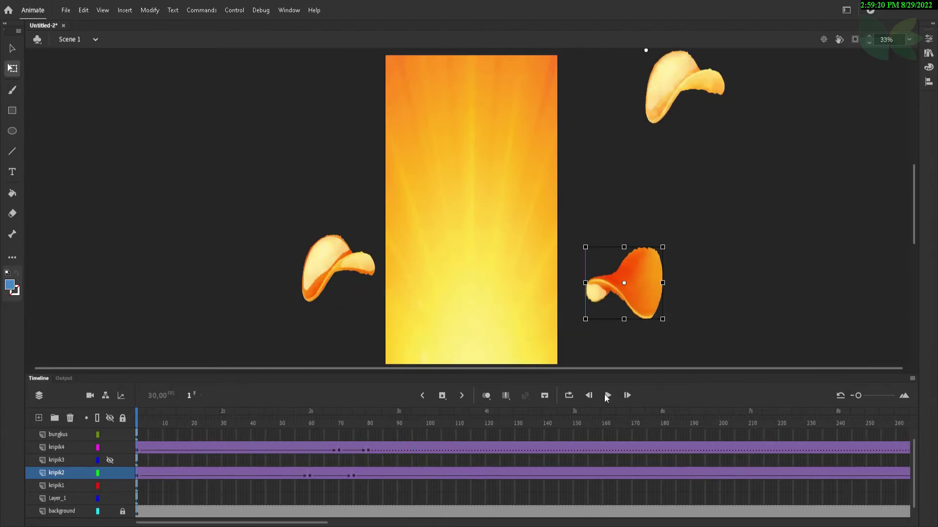
left_click(607, 395)
left_click(607, 396)
left_click_drag(204, 422, 136, 429)
Create a classic tween for the cheese on Layer_1 starting at frame 1.
scroll(450, 337, "up", 3)
scroll(450, 337, "up", 2)
scroll(591, 281, "down", 4)
scroll(535, 238, "up", 6)
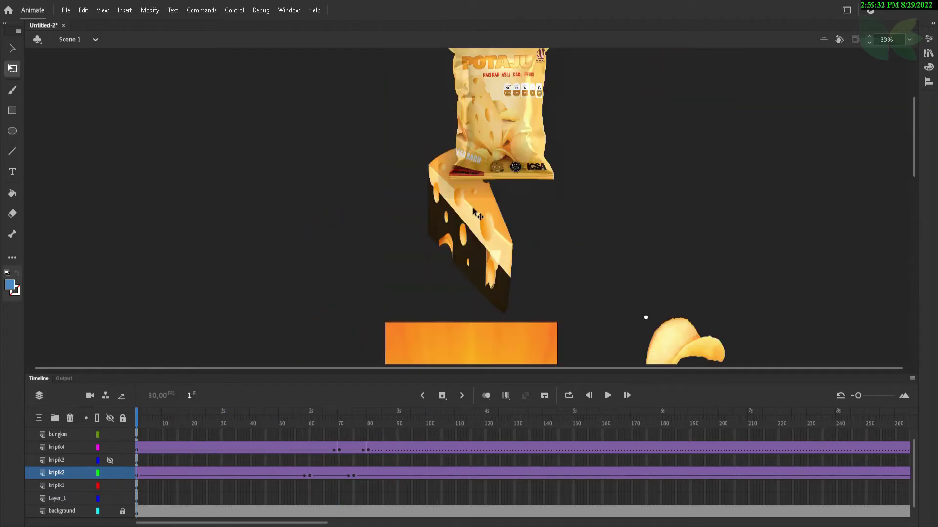
left_click(484, 222)
right_click(136, 497)
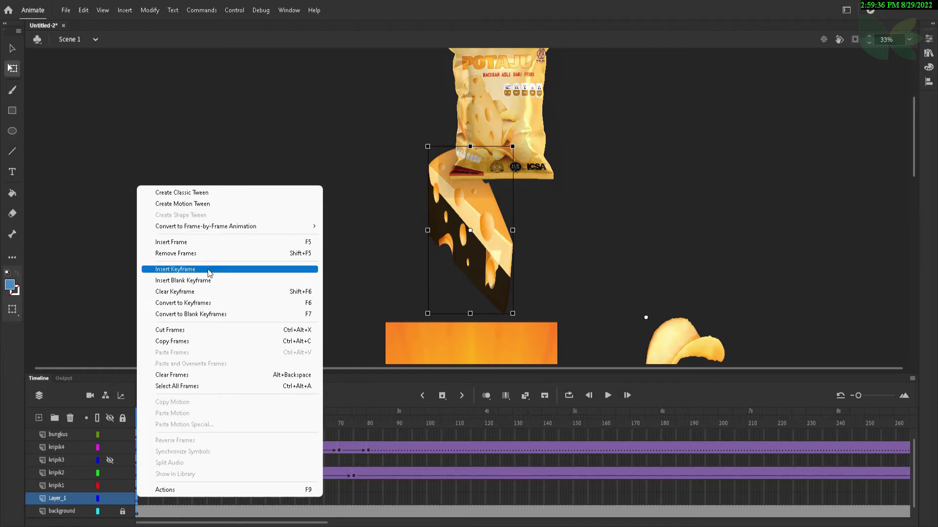
left_click(221, 192)
left_click(517, 298)
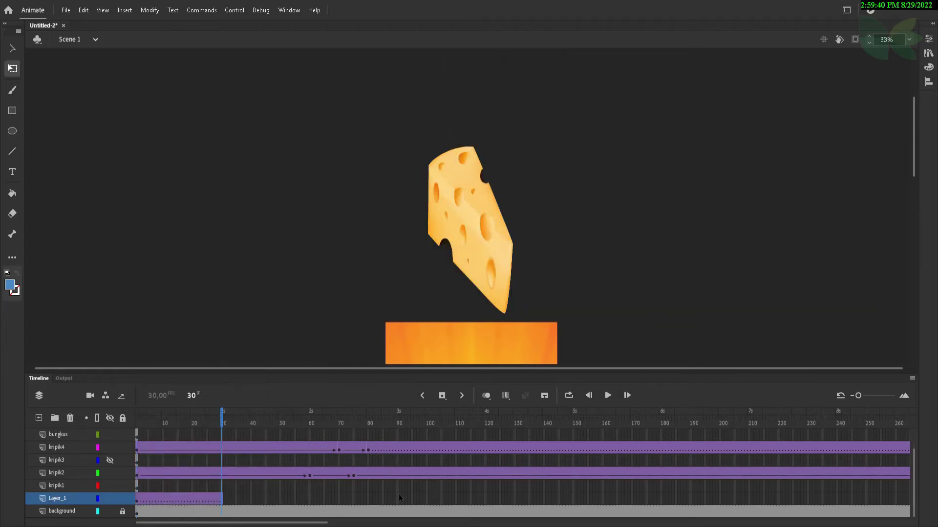
Insert a Layer_1 keyframe at frame 95 and move the cheese straight down to the stage's bottom, behind the two chips.
left_click(417, 500)
left_click(412, 500)
right_click(413, 500)
left_click(474, 275)
scroll(476, 301, "down", 6)
scroll(476, 301, "up", 4)
left_click_drag(500, 127, 485, 359)
scroll(484, 342, "down", 6)
left_click_drag(462, 120, 473, 242)
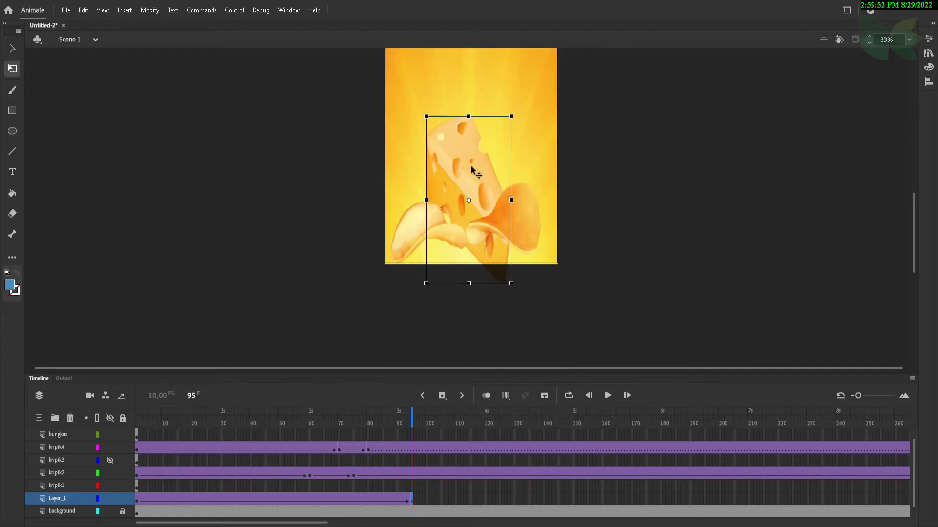
left_click_drag(472, 170, 472, 185)
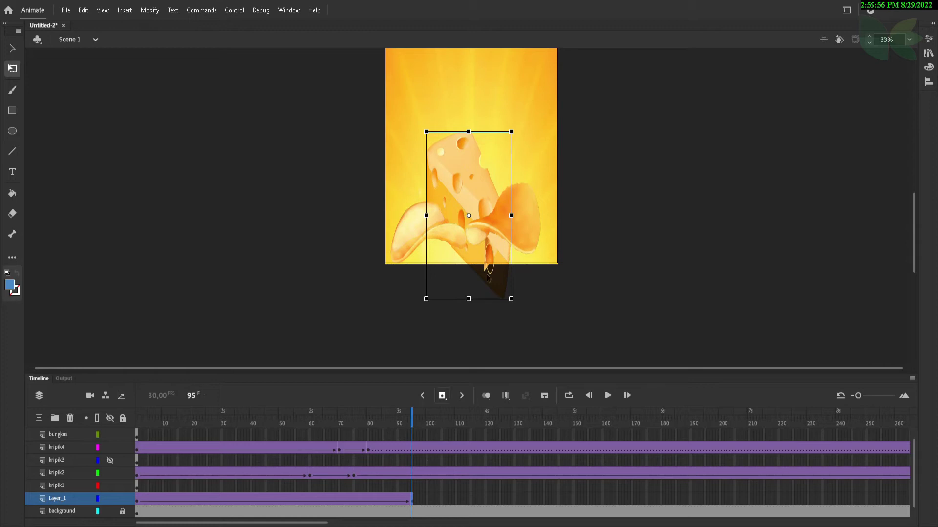
Copy the cheese's frame 95 keyframe to frame 110, then squash the cheese from its upper edge at frame 95.
right_click(412, 507)
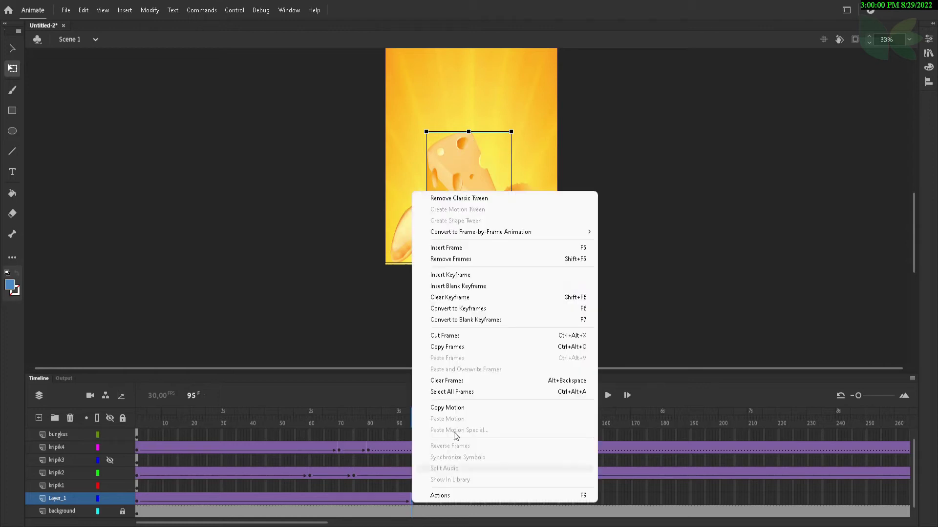
left_click(464, 347)
left_click(457, 502)
right_click(456, 502)
left_click(509, 358)
left_click(411, 501)
left_click_drag(468, 132, 470, 163)
Play back the cheese's drop and its squash on landing.
left_click_drag(412, 418, 297, 417)
left_click(280, 418)
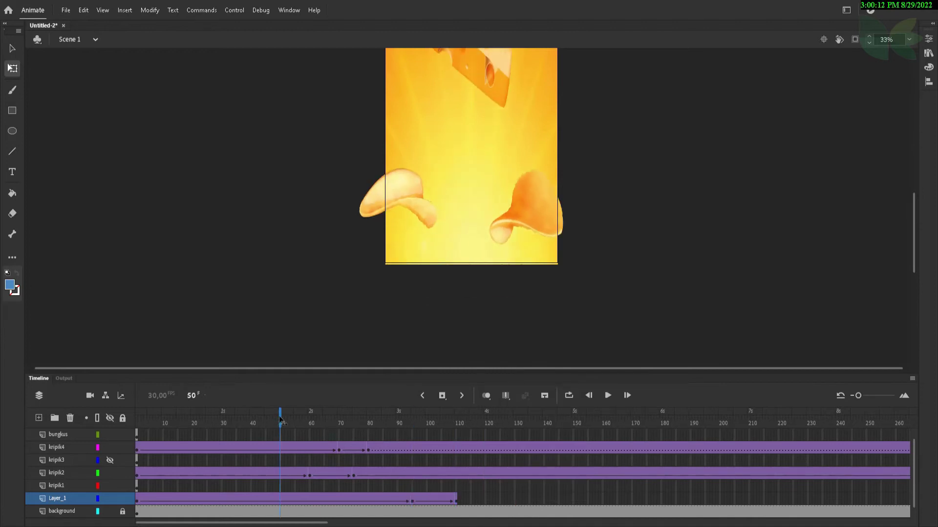
left_click(608, 396)
left_click(608, 395)
Insert a Layer_1 keyframe just before frame 80 and stretch the cheese upward from its upper edge.
left_click(365, 423)
right_click(364, 497)
left_click(404, 268)
left_click(459, 151)
left_click_drag(468, 95, 468, 78)
Play back the cheese's drop with the added stretch and stop at frame 110.
left_click_drag(195, 420, 181, 418)
left_click(608, 395)
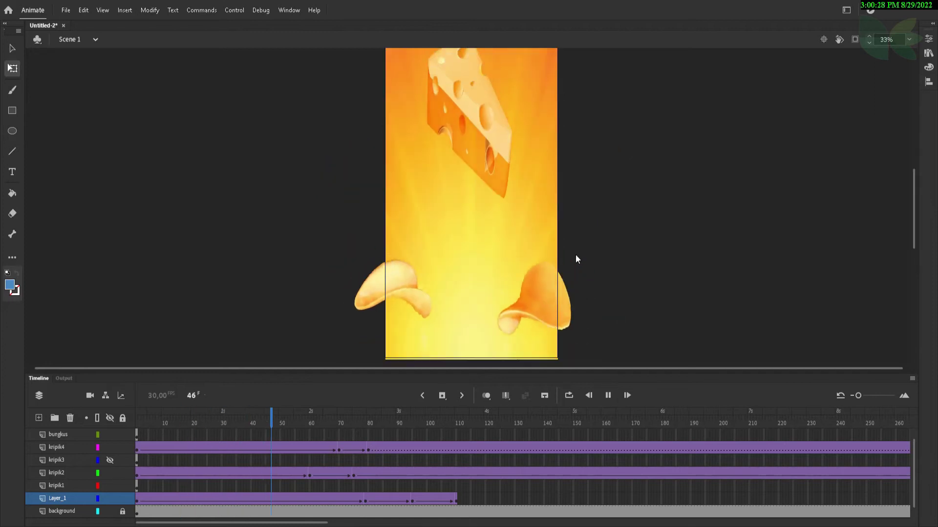
left_click(456, 426)
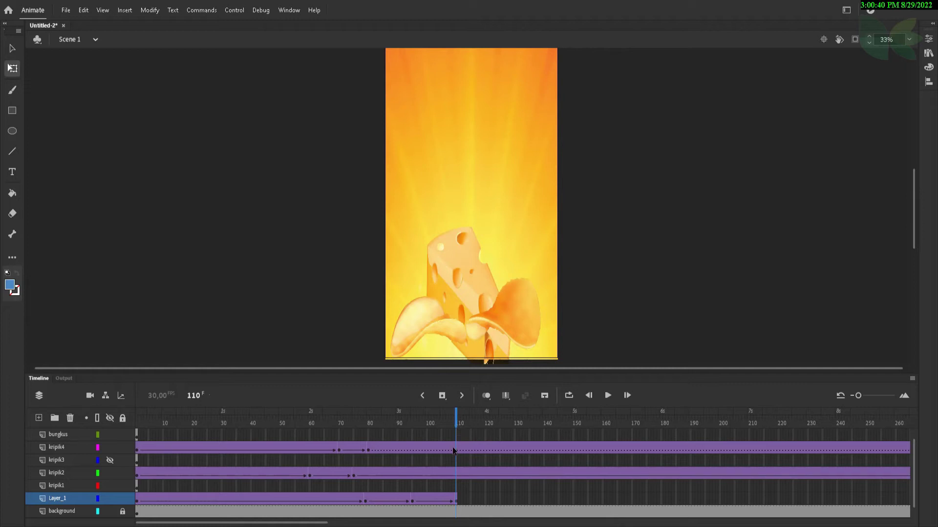
Extend the cheese's Layer_1 tween with a keyframe at frame 300 and return the playhead to frame 1.
left_click_drag(322, 522, 377, 523)
right_click(792, 501)
left_click(810, 278)
left_click_drag(319, 524, 259, 523)
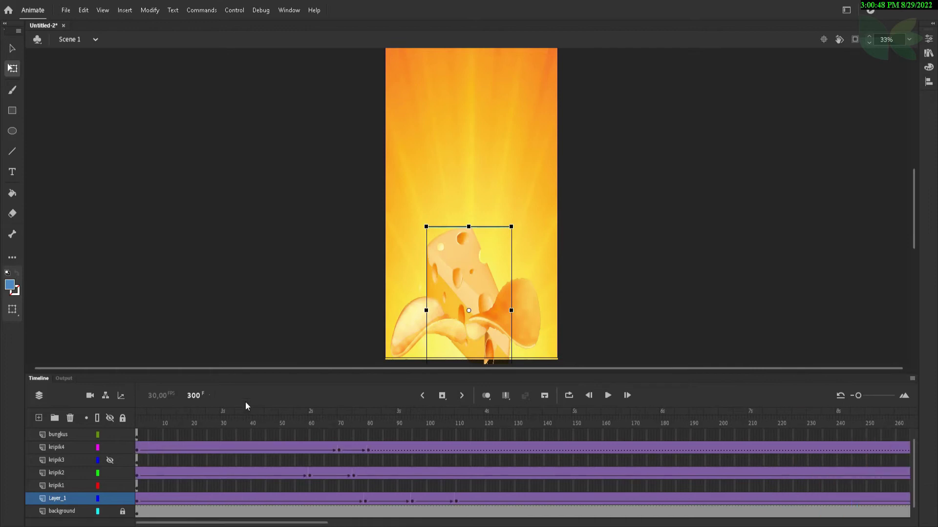
left_click_drag(166, 422, 99, 429)
left_click(73, 485)
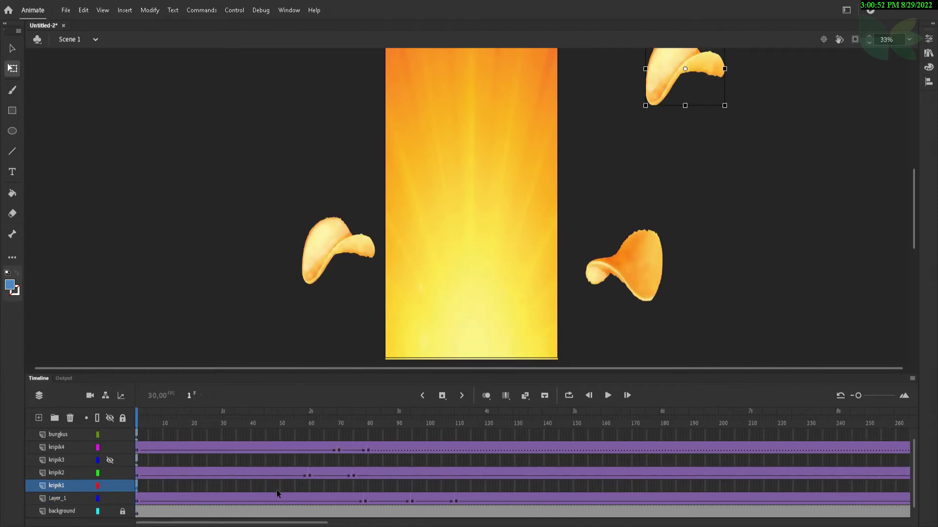
left_click(426, 486)
right_click(426, 487)
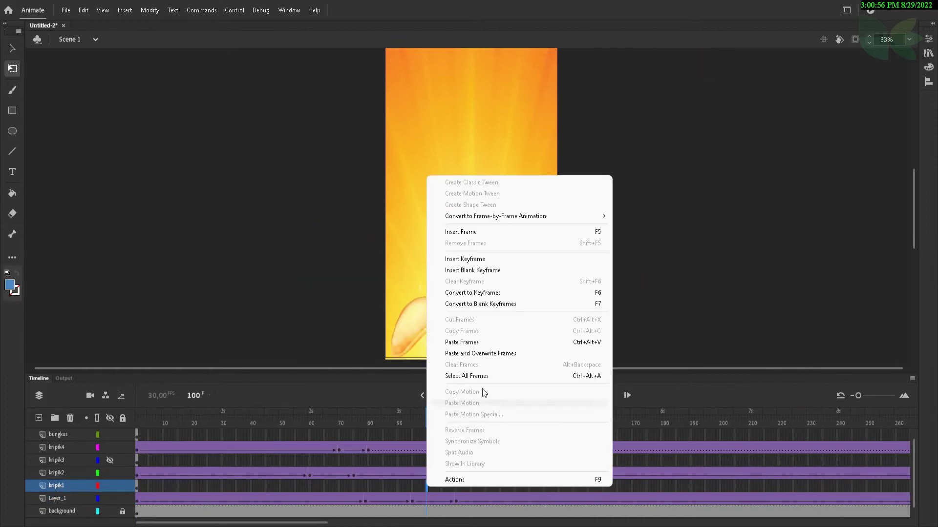
left_click(481, 259)
Create a classic tween on the kripik1 layer starting at frame 1.
left_click(138, 485)
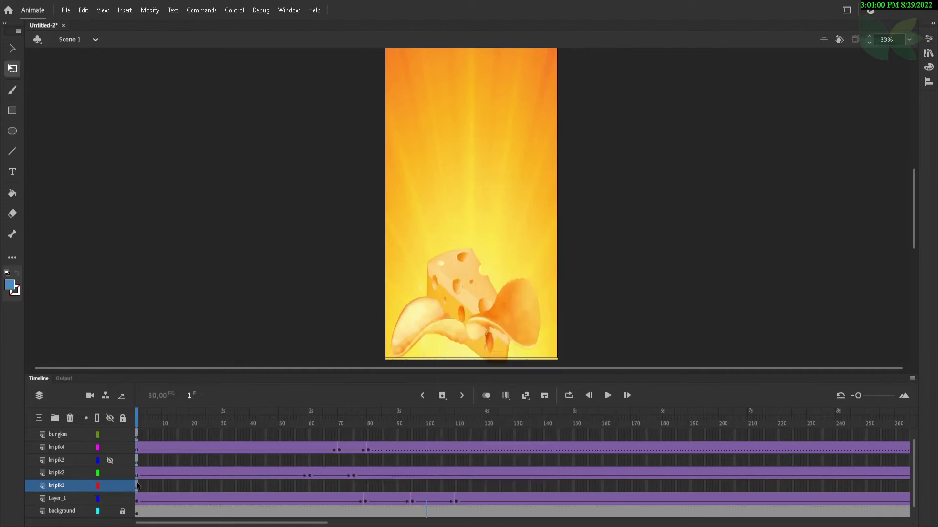
right_click(137, 485)
left_click(188, 178)
left_click(514, 295)
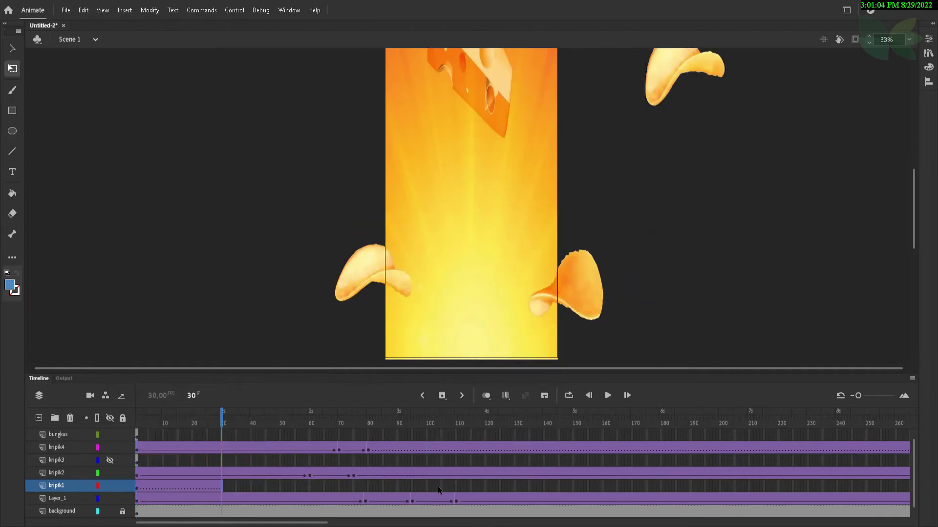
Insert a kripik1 keyframe at frame 105, moving the chip to the cheese's right side above the kripik2 chip and shrinking it to just over half size.
right_click(441, 486)
left_click(519, 259)
left_click_drag(672, 78, 545, 348)
left_click_drag(594, 291, 518, 267)
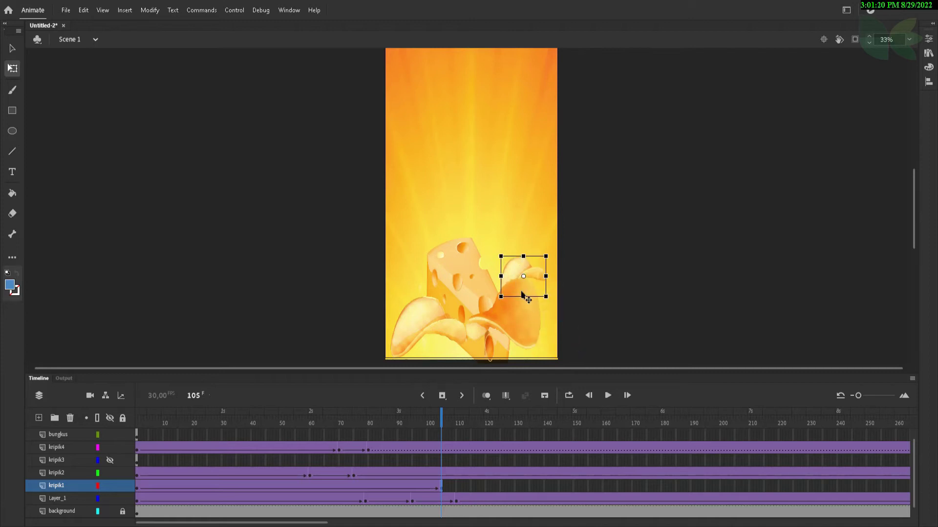
left_click_drag(312, 419, 465, 499)
Extend the kripik1 tween by inserting a keyframe at frame 300.
left_click(441, 483)
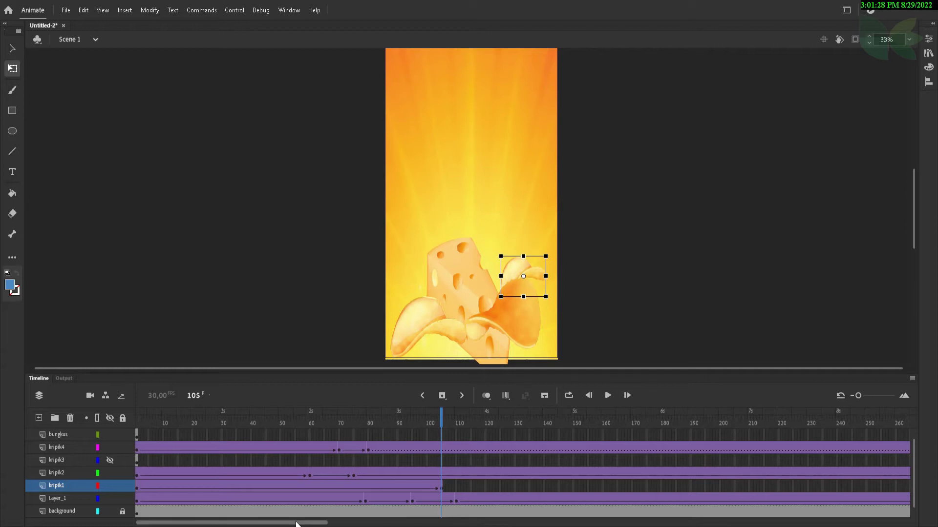
left_click_drag(297, 523, 360, 523)
right_click(757, 487)
left_click(790, 259)
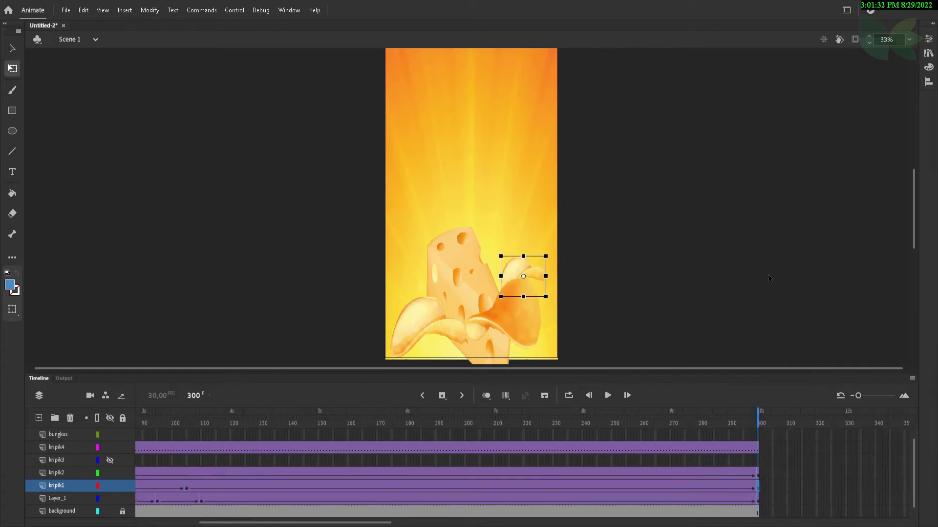
left_click_drag(260, 522, 198, 523)
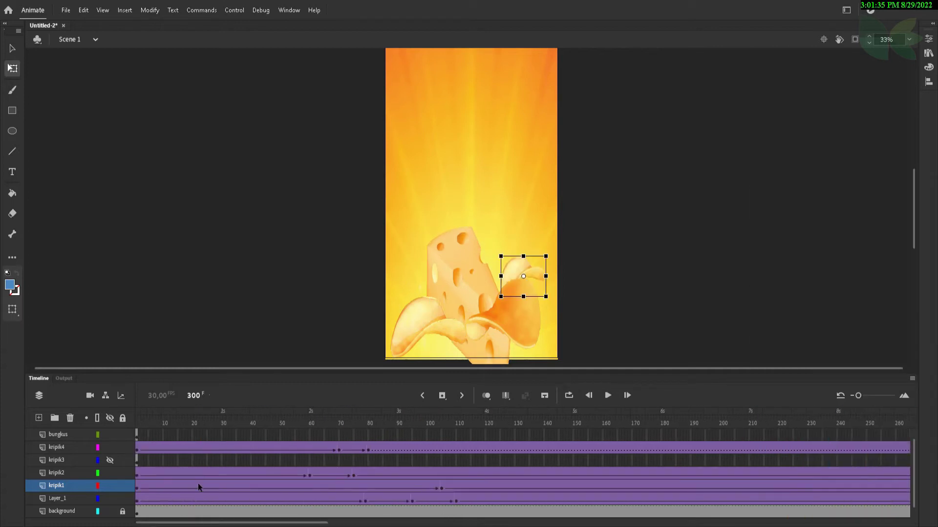
Create a classic tween on the kripik3 layer starting at frame 1.
right_click(139, 462)
left_click(210, 241)
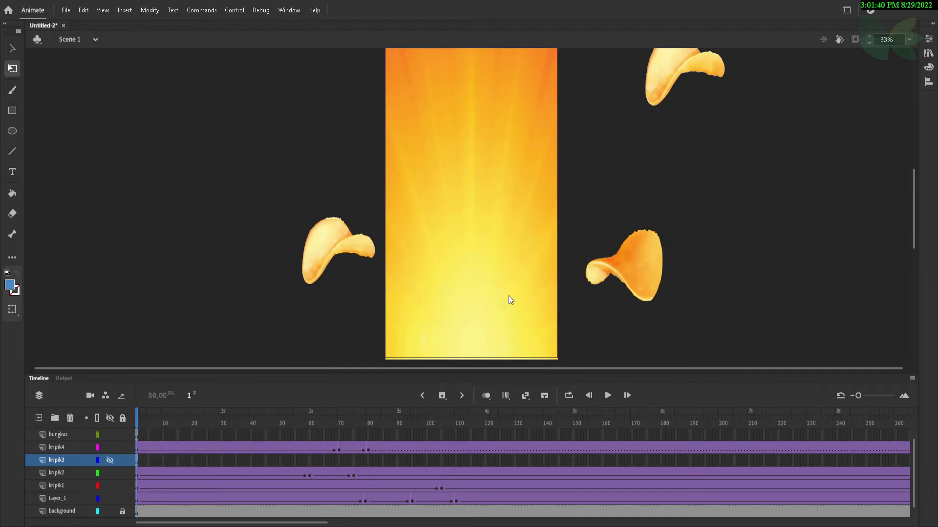
scroll(337, 459, "up", 1)
scroll(391, 443, "down", 1)
Insert a kripik3 keyframe at frame 115 and make the hidden kripik3 layer visible.
left_click_drag(442, 426, 462, 430)
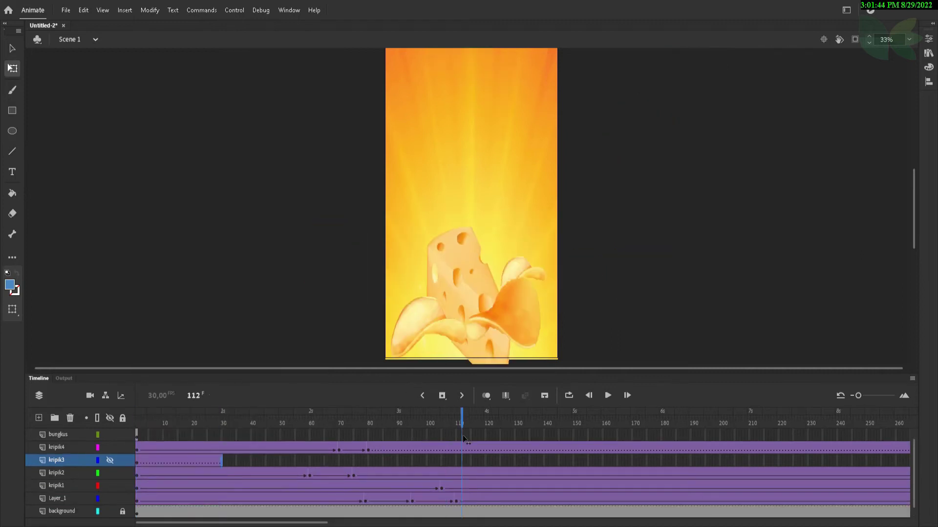
right_click(471, 459)
left_click(493, 233)
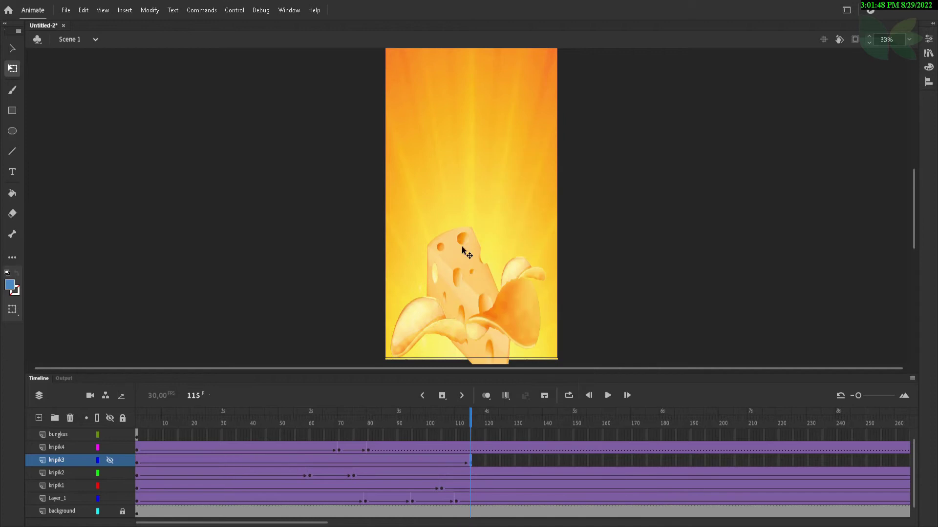
scroll(418, 298, "down", 7)
scroll(418, 299, "up", 3)
left_click(109, 460)
Move the kripik3 chip to the cheese's left side above the kripik4 chip and fine-tune it with Free Transform.
left_click_drag(321, 98, 404, 288)
left_click_drag(360, 222, 370, 231)
mouse_move(400, 268)
left_mouse_down()
mouse_move(417, 288)
mouse_move(403, 274)
left_mouse_up()
Insert a kripik3 keyframe at frame 130 and scrub through the chip's entrance.
left_click(514, 463)
right_click(514, 462)
left_click(561, 238)
left_click(211, 413)
left_click_drag(212, 413, 462, 490)
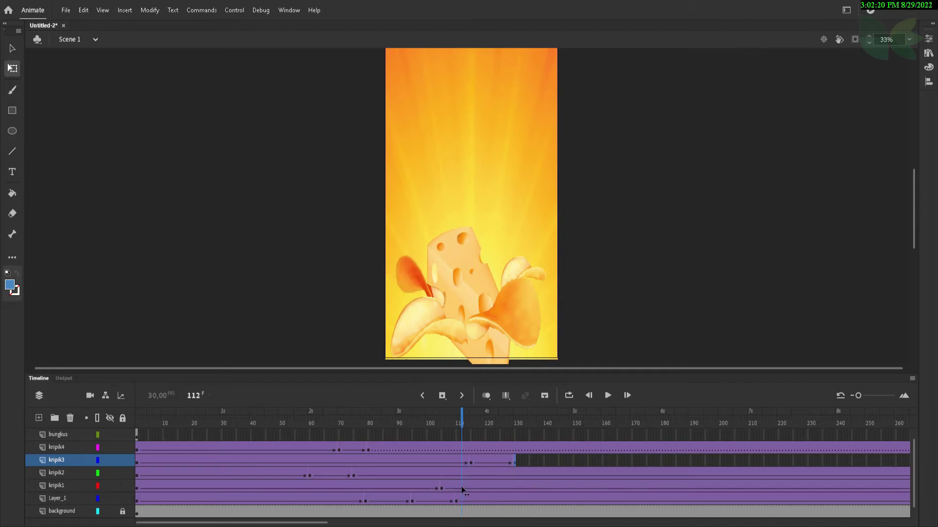
Insert a kripik3 keyframe at frame 112 and remove all of the layer's frames after it.
right_click(462, 460)
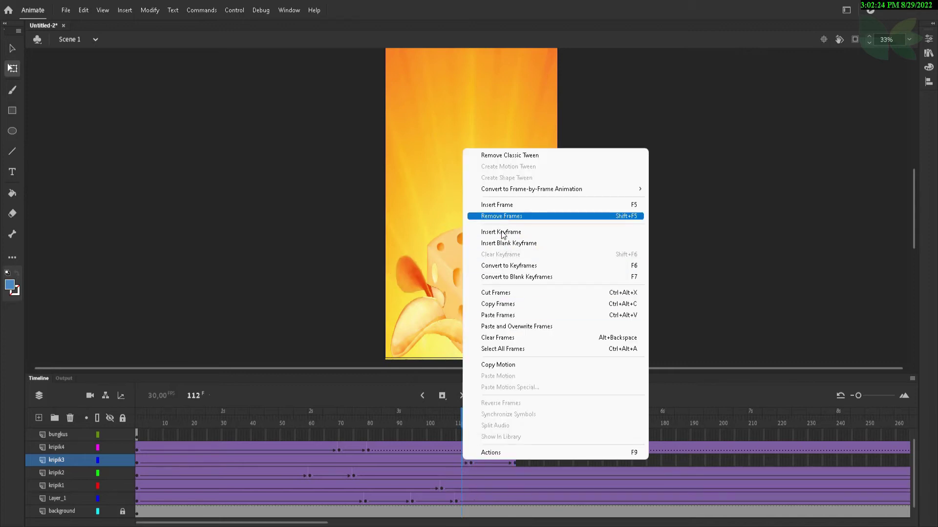
left_click(510, 233)
left_click_drag(537, 461, 465, 463)
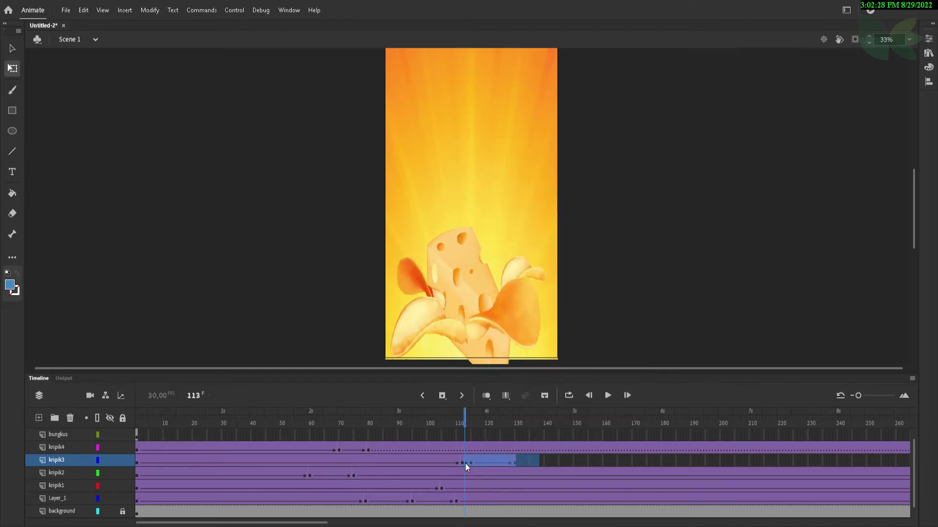
right_click(464, 462)
left_click(521, 220)
mouse_move(456, 414)
left_mouse_down()
mouse_move(465, 418)
mouse_move(449, 417)
mouse_move(462, 418)
left_mouse_up()
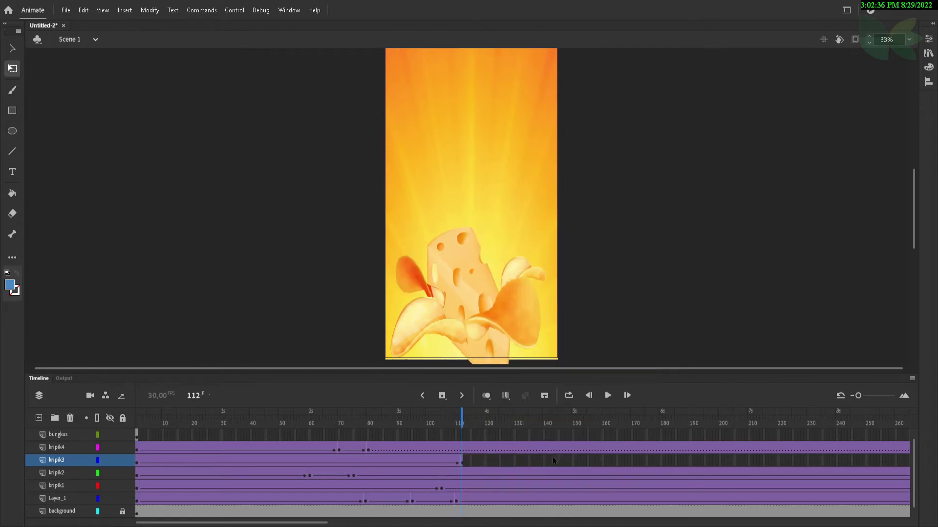
Insert a kripik3 keyframe at frame 135 and scrub the playhead to it.
left_click(529, 461)
right_click(529, 461)
left_click(586, 236)
left_click_drag(412, 423, 529, 437)
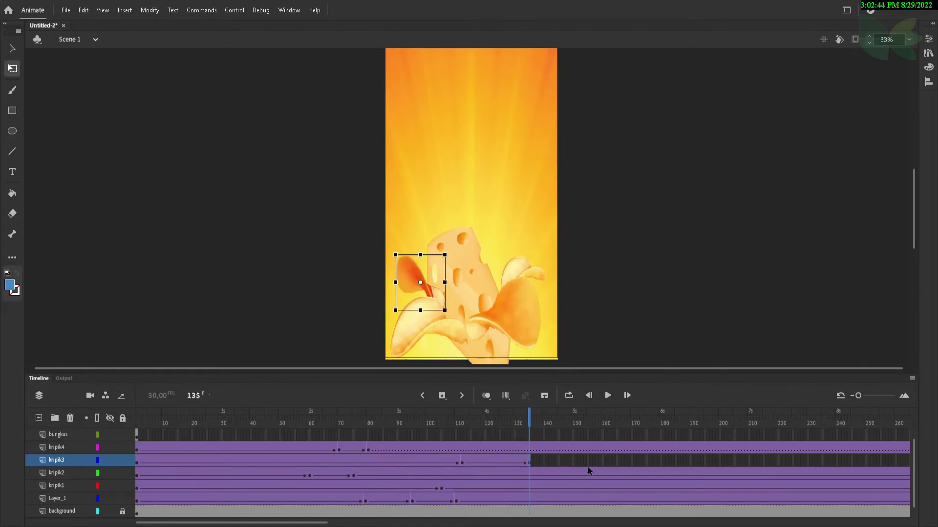
Create a classic tween on the bungkus layer starting at frame 1.
left_click(137, 423)
right_click(139, 435)
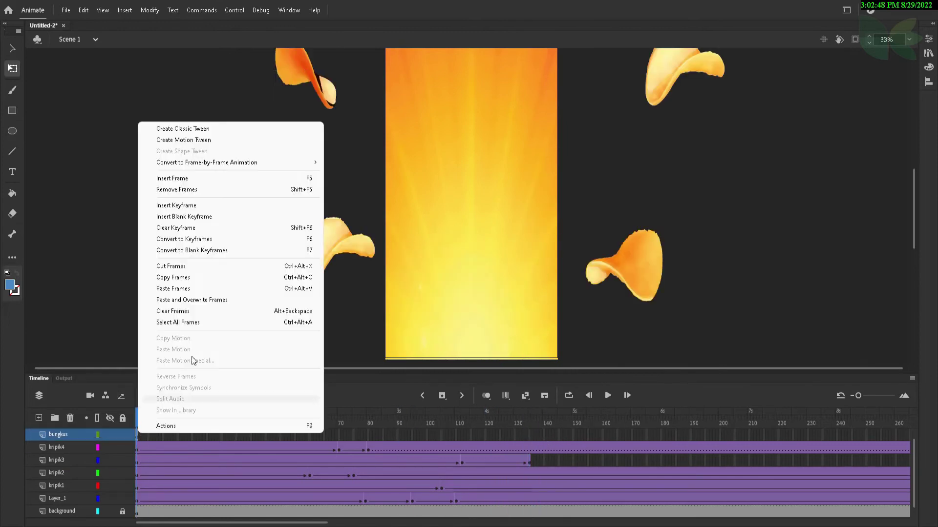
left_click(203, 140)
left_click(519, 296)
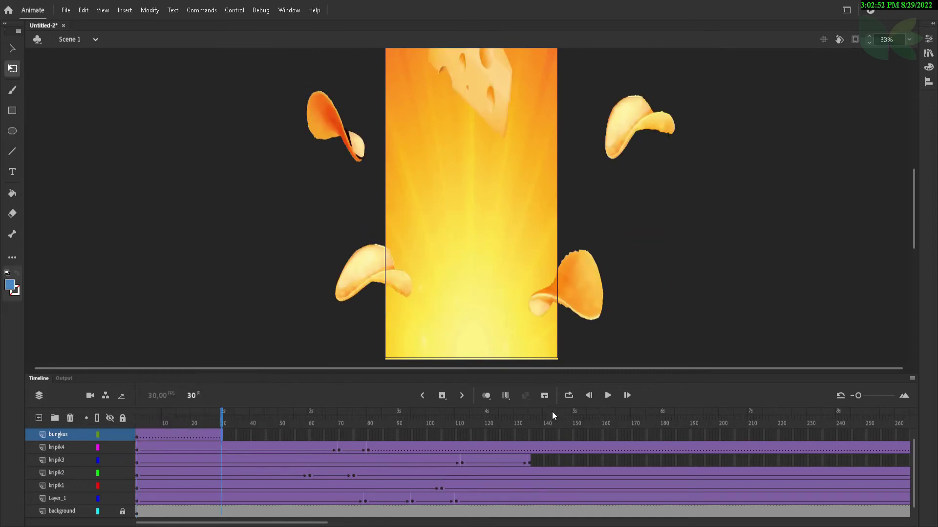
Insert a bungkus keyframe at frame 190, move the package down over the cheese and enlarge it slightly with Free Transform.
left_click(693, 435)
right_click(688, 435)
left_click(716, 206)
scroll(598, 234, "down", 6)
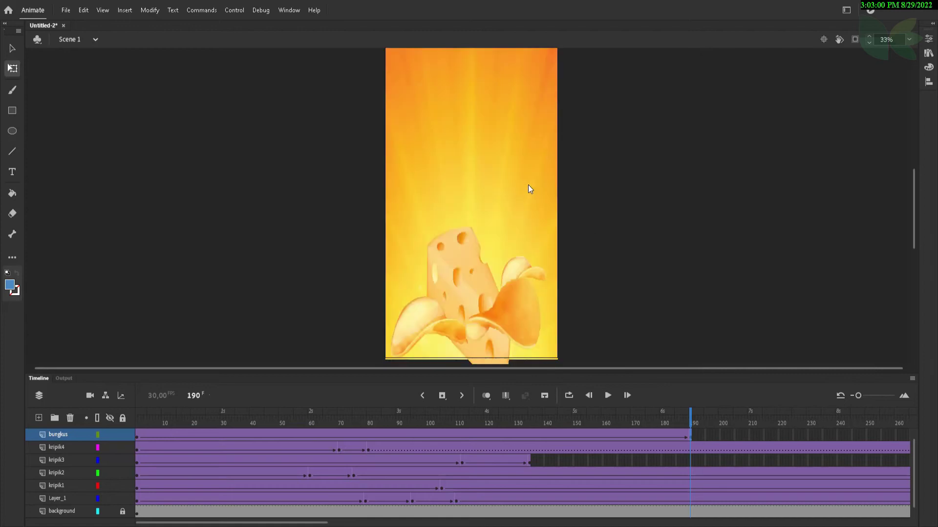
scroll(492, 269, "up", 6)
left_click_drag(486, 110, 491, 245)
left_click_drag(410, 139, 397, 121)
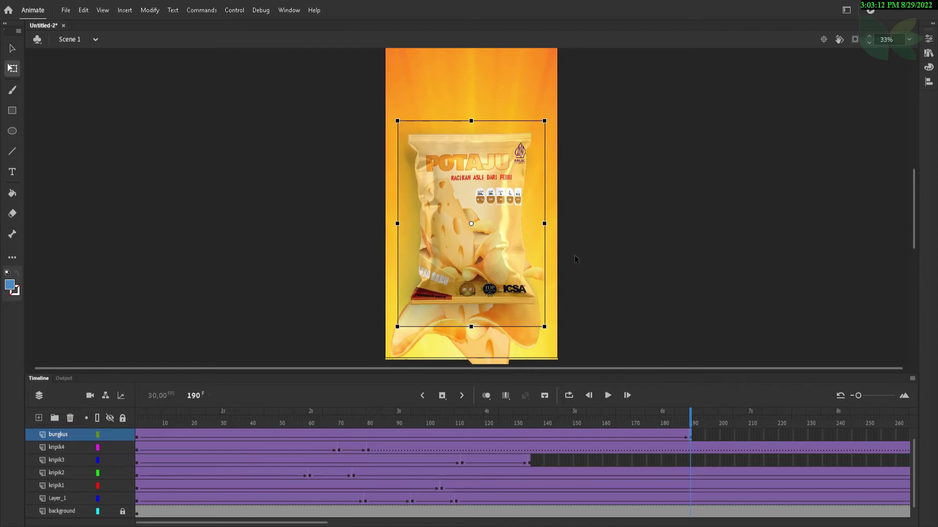
Try inserting a bungkus keyframe at frame 170 and squashing the package vertically there, and undo it.
left_click_drag(634, 422, 618, 423)
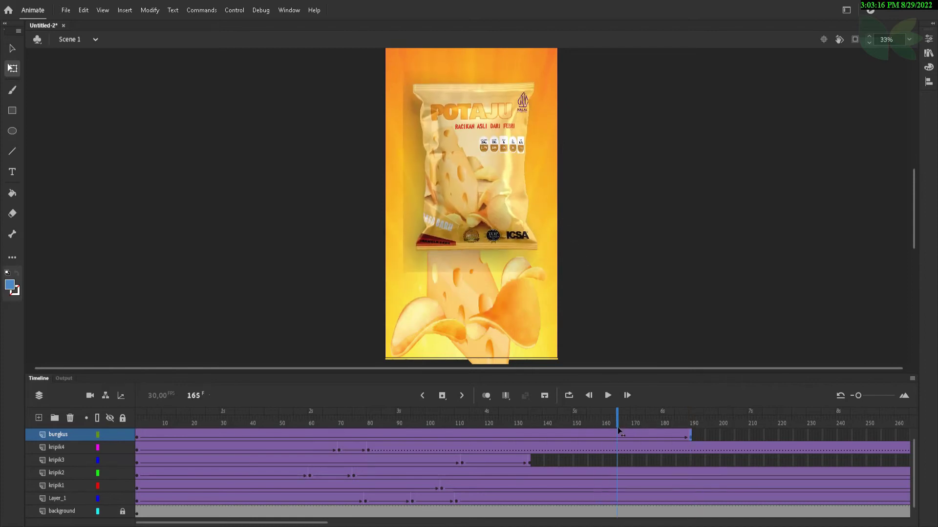
right_click(631, 432)
left_click(679, 205)
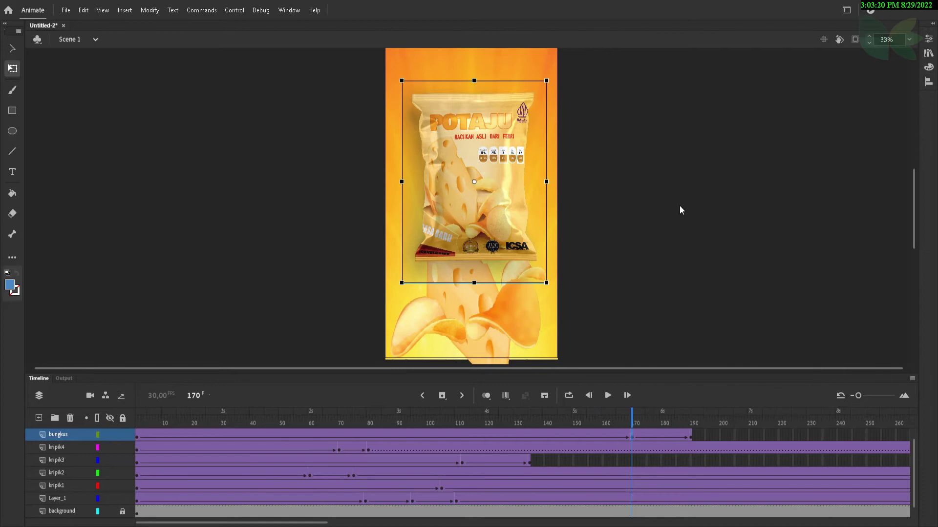
left_click_drag(471, 78, 473, 117)
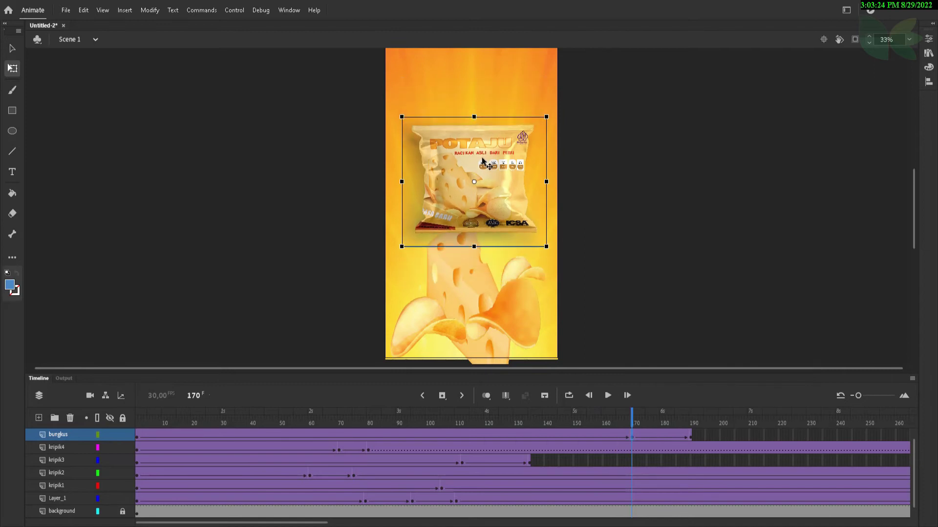
left_click_drag(631, 422, 686, 468)
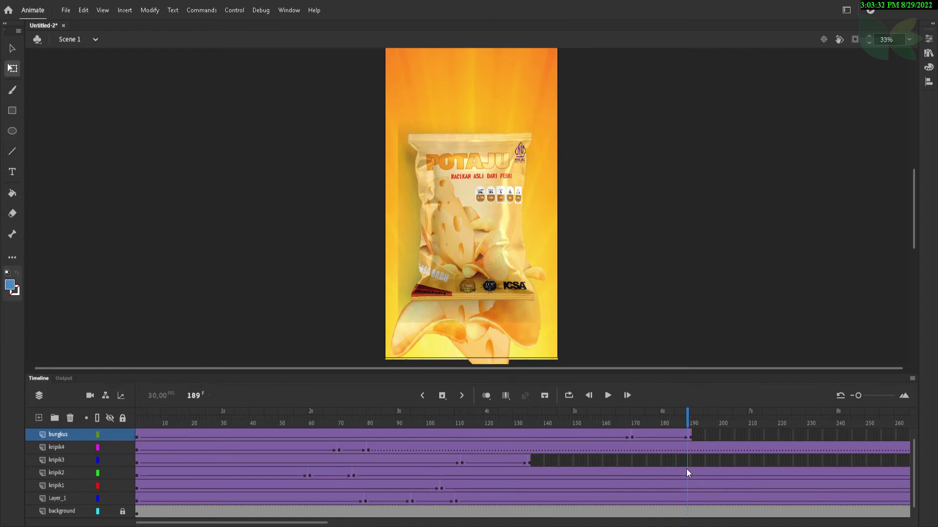
key("ctrl+z")
Copy the bungkus keyframe at frame 190 and paste it at frame 205.
left_click(690, 435)
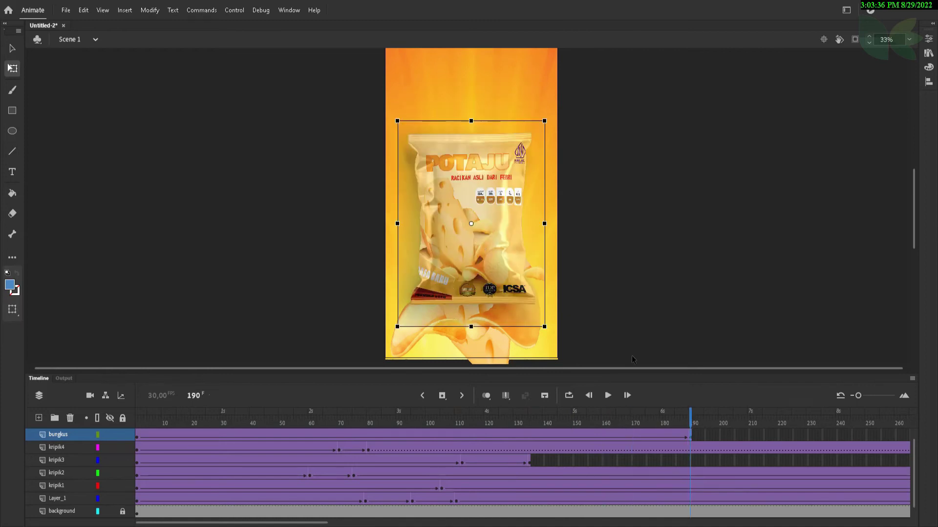
right_click(692, 436)
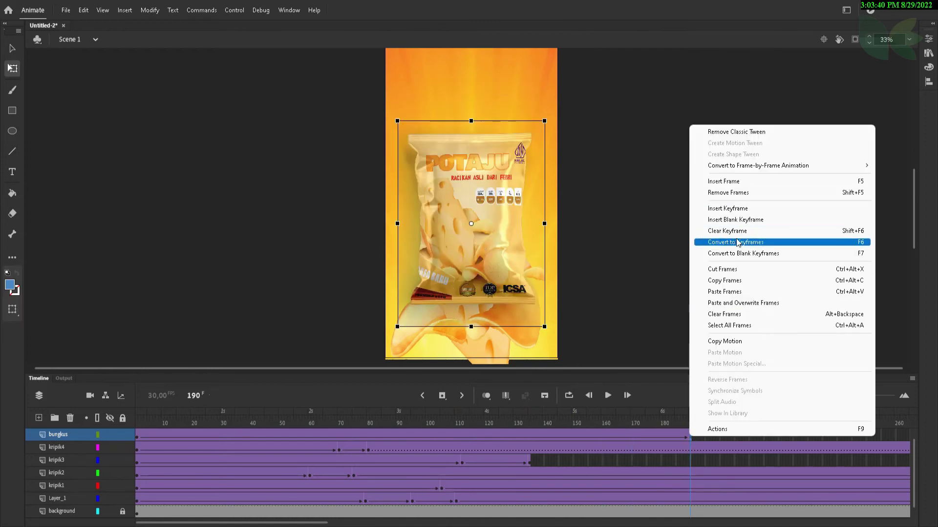
left_click(742, 282)
left_click(735, 435)
right_click(735, 435)
left_click(778, 293)
Insert a bungkus keyframe at about frame 174 and squash the package from its upper edge at frame 190.
left_click(643, 436)
right_click(642, 437)
left_click(657, 210)
left_click(690, 437)
left_click(690, 437)
left_click_drag(471, 120, 471, 142)
Play back the package's entrance and squash from frame 170.
left_click(633, 418)
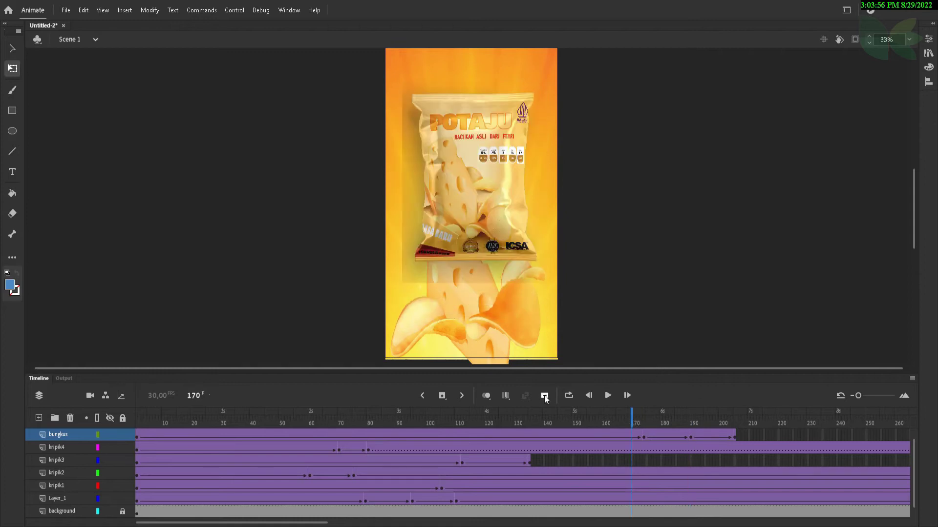
left_click(607, 396)
left_click_drag(735, 421, 732, 423)
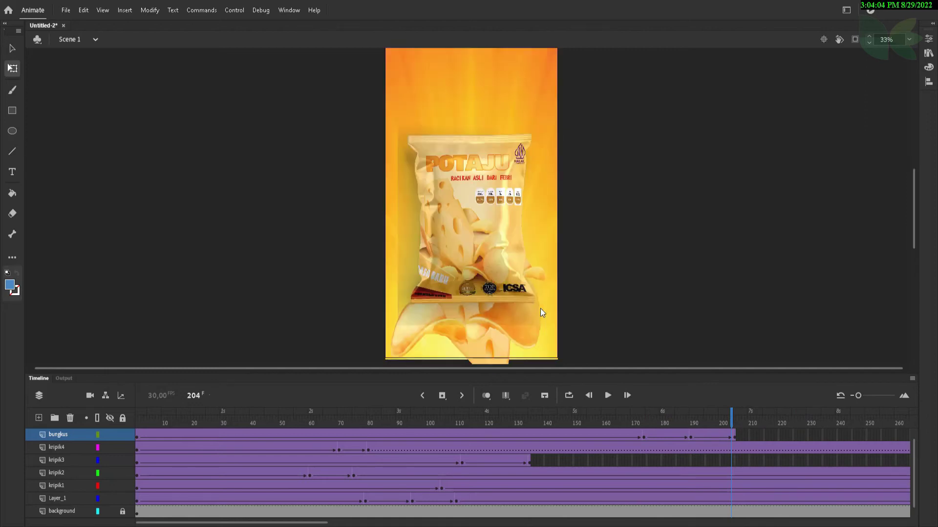
Extend the bungkus layer with frames up to frame 300.
left_click_drag(319, 523, 430, 523)
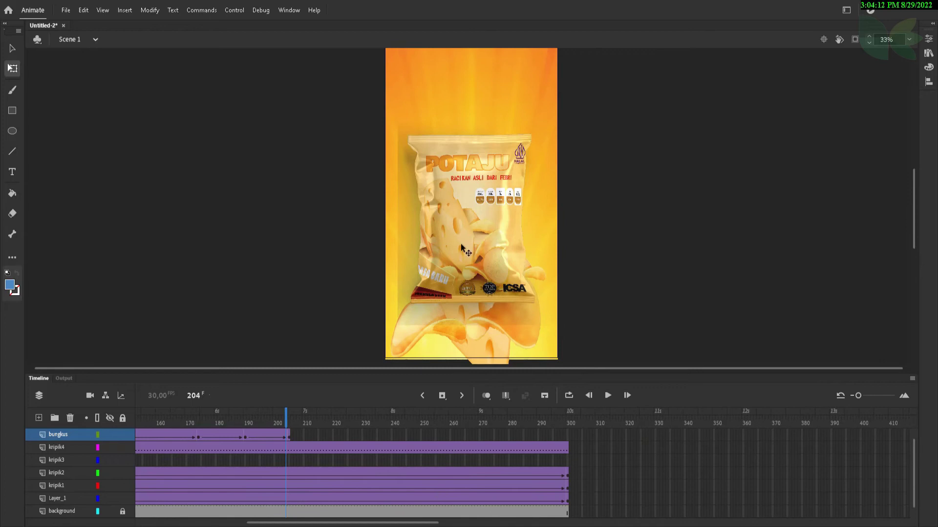
left_click_drag(288, 435, 567, 449)
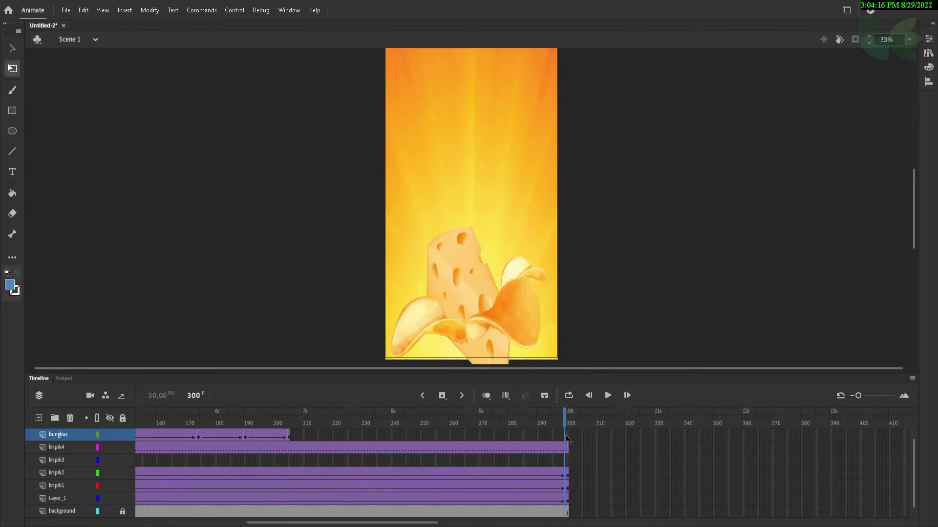
right_click(568, 438)
left_click(604, 184)
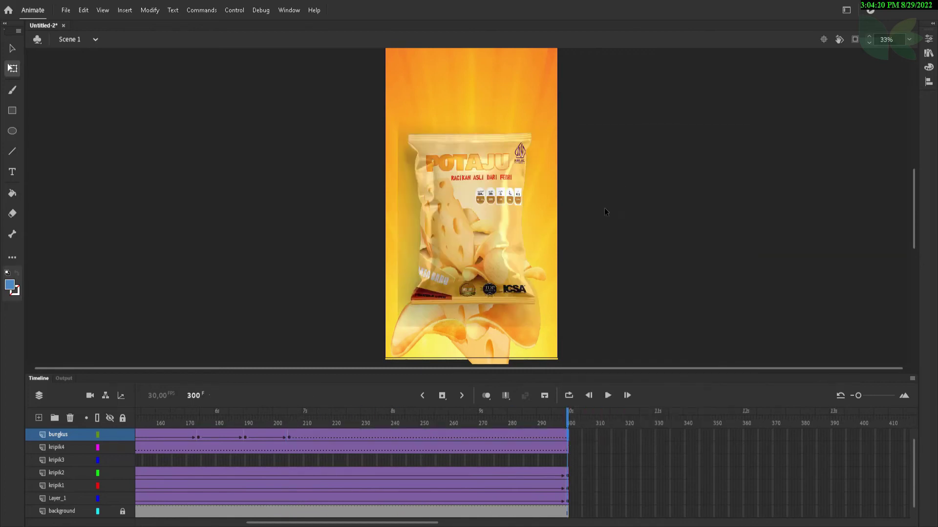
Undo all of the bungkus layer's keyframes, added frames, package transforms and its classic tween.
left_click_drag(409, 523, 299, 526)
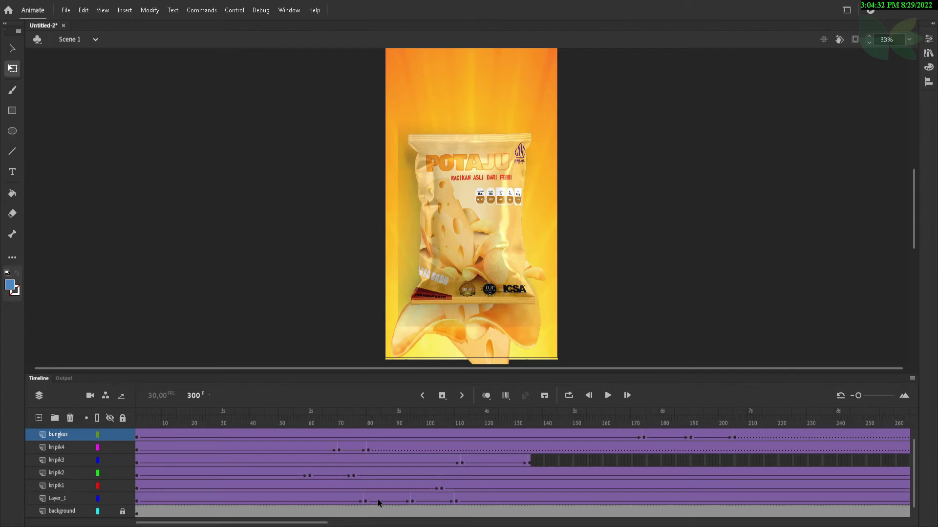
key("ctrl+z")
key("ctrl+z")
key("ctrl+z")
key("ctrl+z")
key("ctrl+z")
key("ctrl+z")
key("ctrl+z")
key("ctrl+z")
key("ctrl+z")
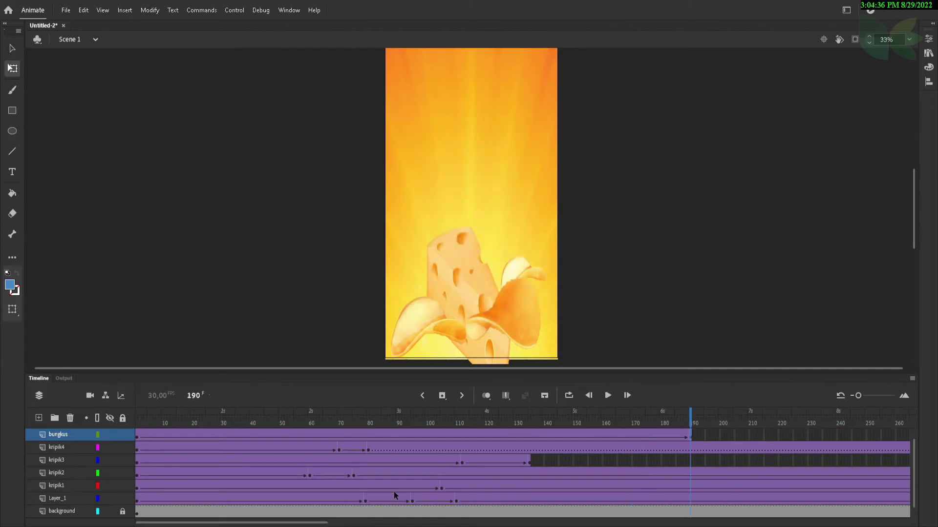
key("ctrl+z")
key("ctrl+z")
key("ctrl+z")
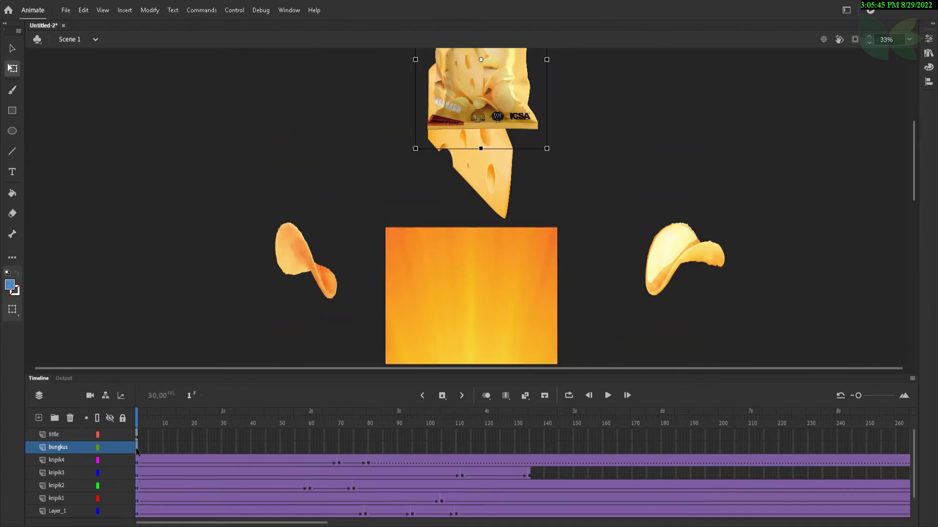
Create a classic tween on the bungkus layer from its first frame.
right_click(138, 447)
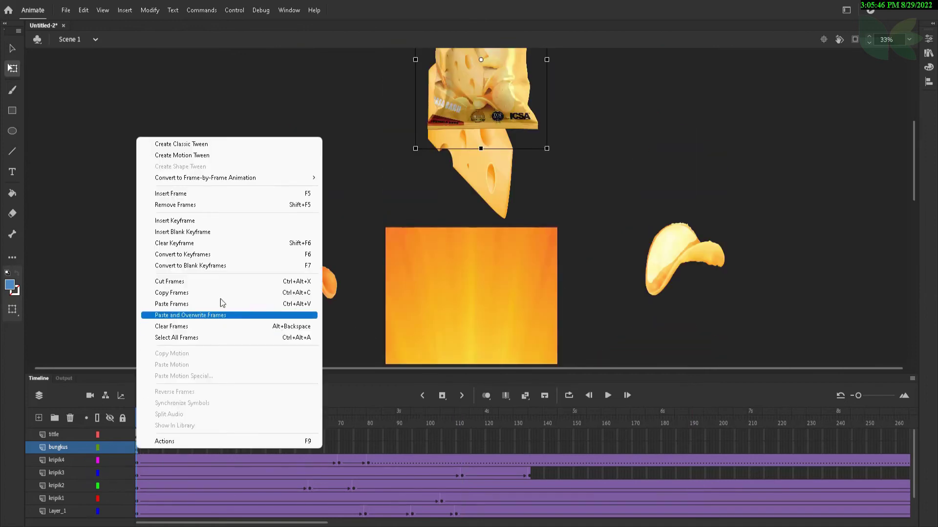
left_click(224, 155)
left_click(518, 294)
Scrub through the chip composition and insert a kripik4 keyframe at frame 300.
left_click_drag(481, 419, 601, 441)
scroll(600, 439, "down", 2)
scroll(561, 327, "down", 4)
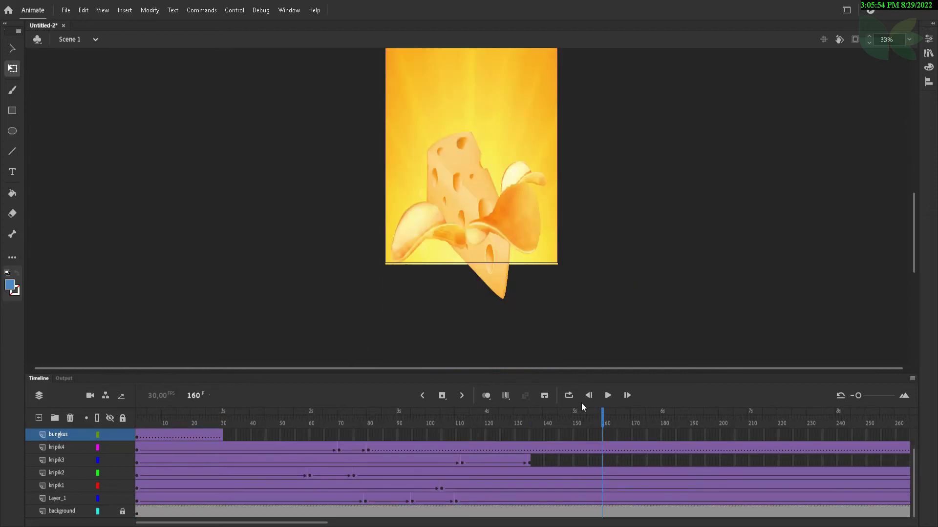
scroll(616, 335, "up", 4)
scroll(617, 353, "down", 4)
left_click_drag(490, 422, 578, 455)
left_click_drag(483, 446, 481, 444)
left_click_drag(324, 522, 379, 524)
left_click(769, 448)
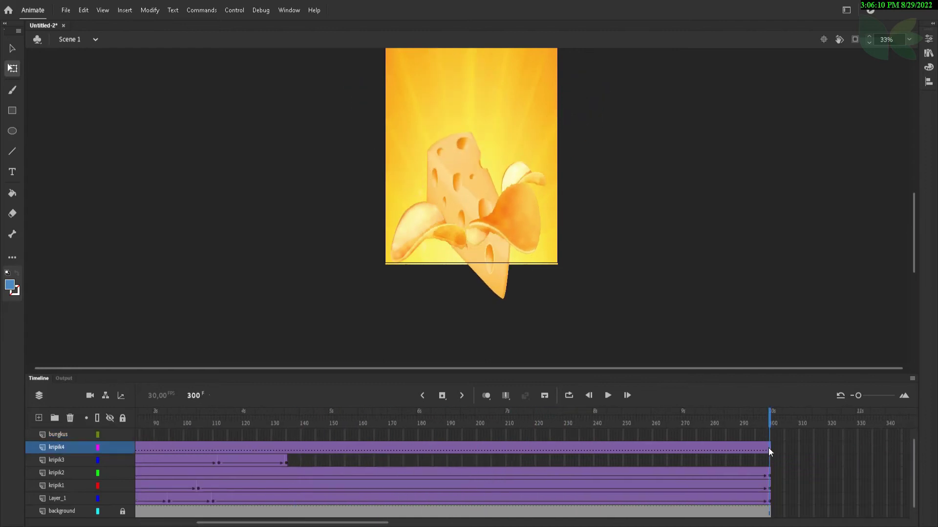
right_click(768, 447)
left_click(806, 219)
Check the kripik3 chip at frame 135 and add a kripik3 keyframe at frame 300.
left_click_drag(285, 425, 306, 426)
left_click_drag(271, 523, 211, 524)
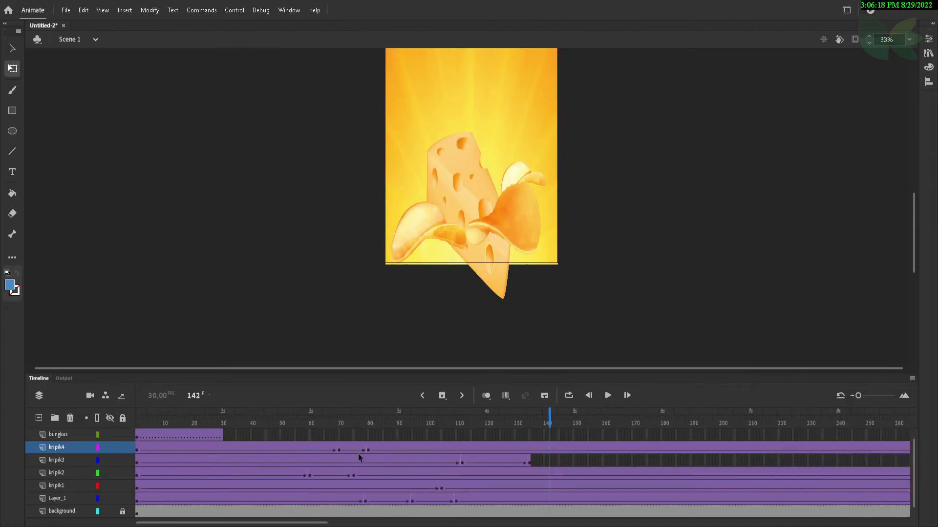
left_click_drag(343, 423, 546, 442)
left_click(423, 195)
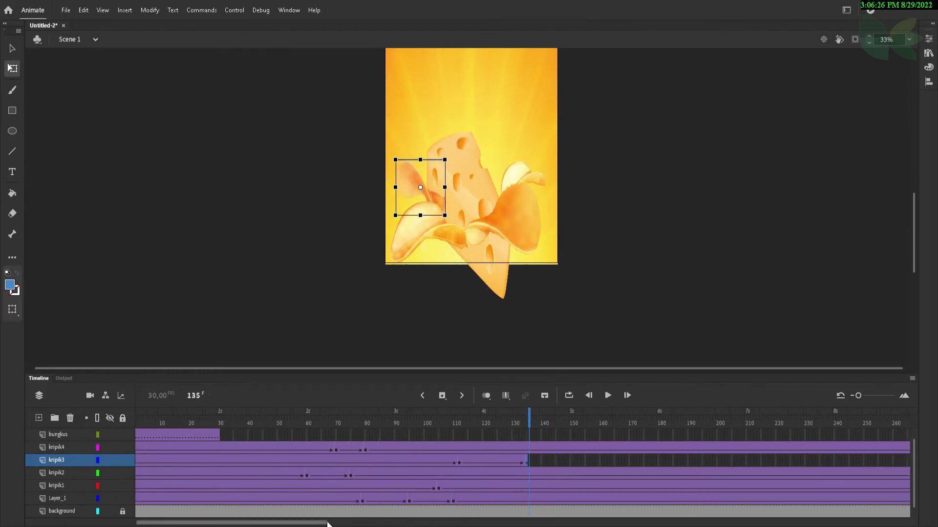
left_click_drag(341, 525, 404, 523)
right_click(759, 463)
left_click(779, 269)
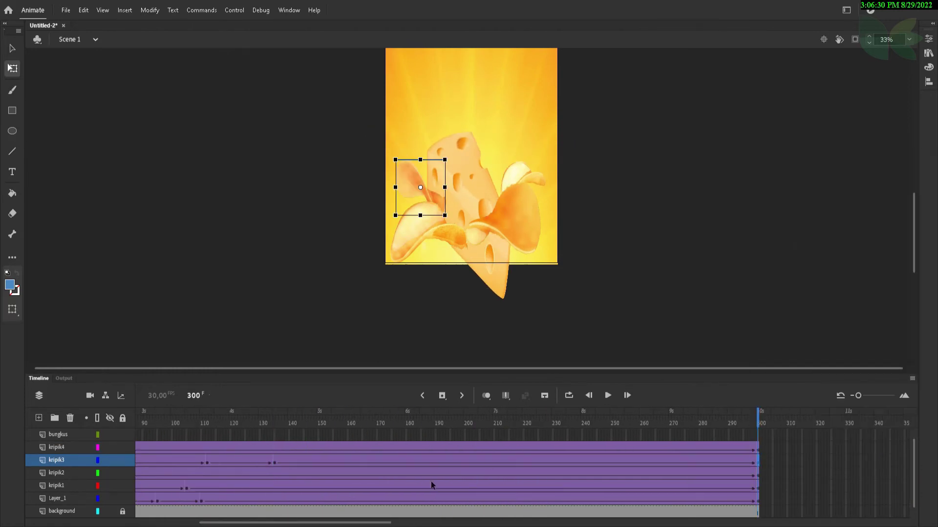
Insert a bungkus keyframe at frame 145.
left_click_drag(341, 523, 300, 521)
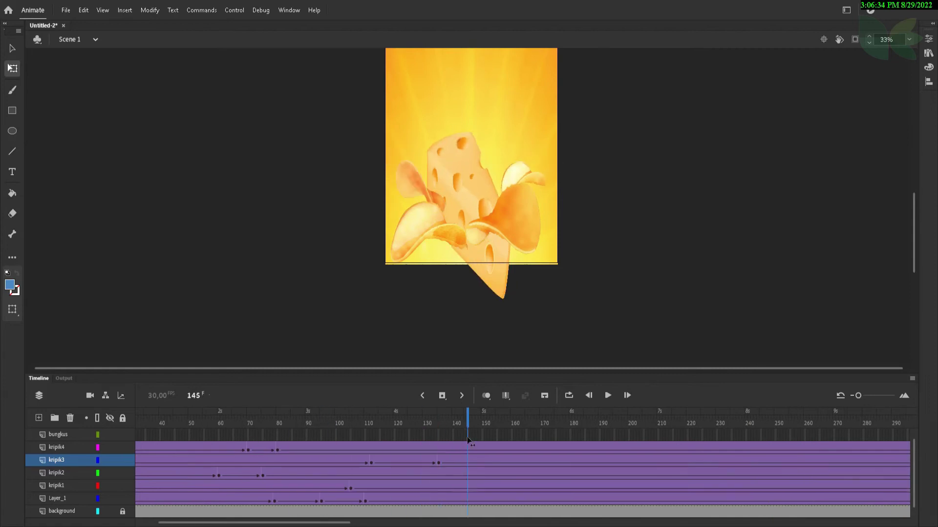
left_click(468, 436)
right_click(468, 435)
left_click(483, 211)
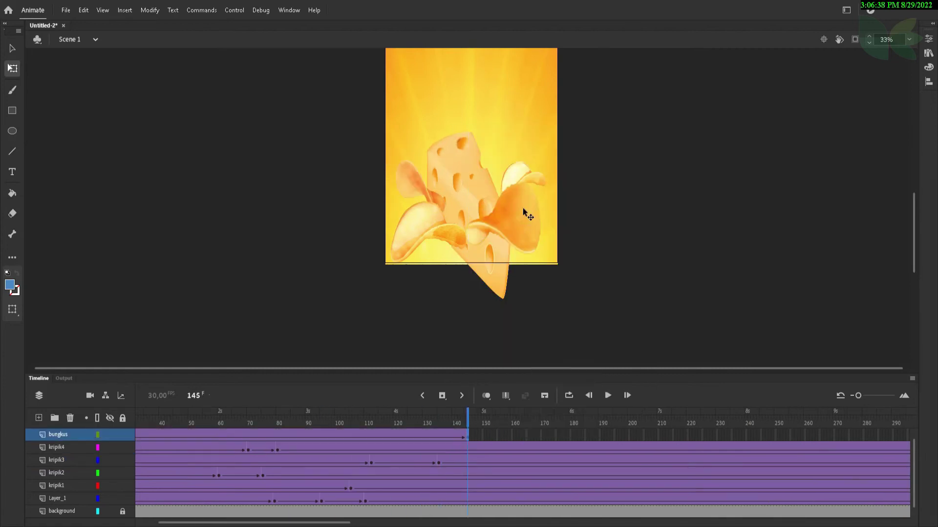
Move the package from above the stage down over the cheese and chips at frame 145.
scroll(438, 465, "up", 1)
scroll(478, 155, "up", 6)
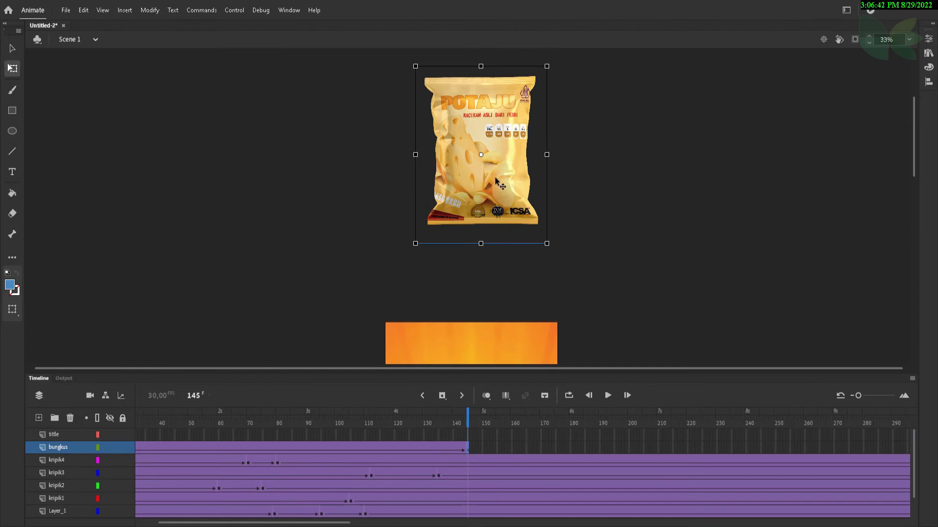
left_click_drag(496, 180, 489, 338)
scroll(500, 235, "down", 6)
left_click_drag(496, 101, 494, 289)
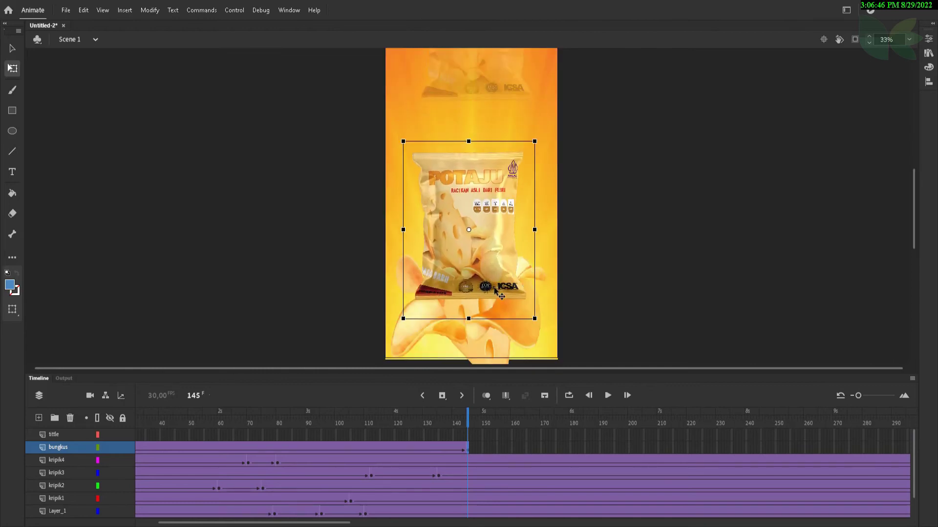
Copy the bungkus keyframe at frame 145 and paste it at frame 160.
right_click(467, 449)
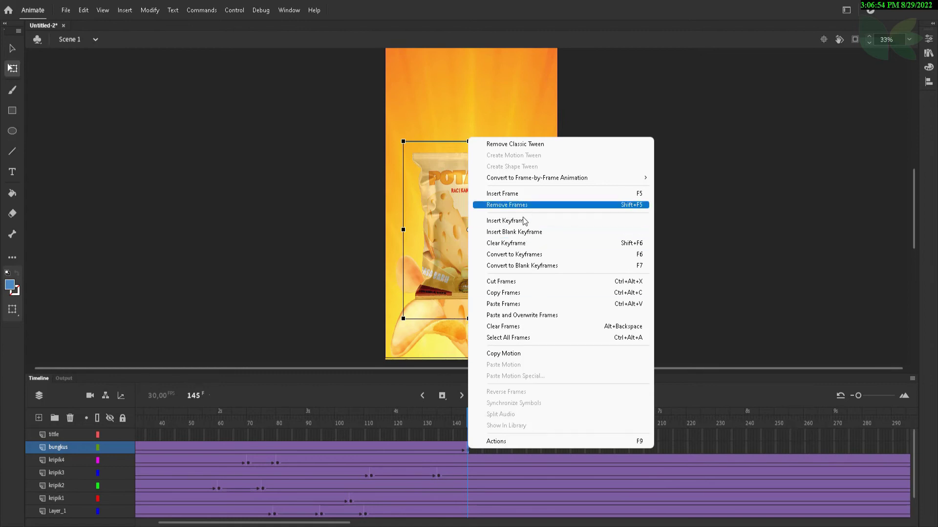
left_click(503, 293)
left_click(511, 447)
right_click(512, 448)
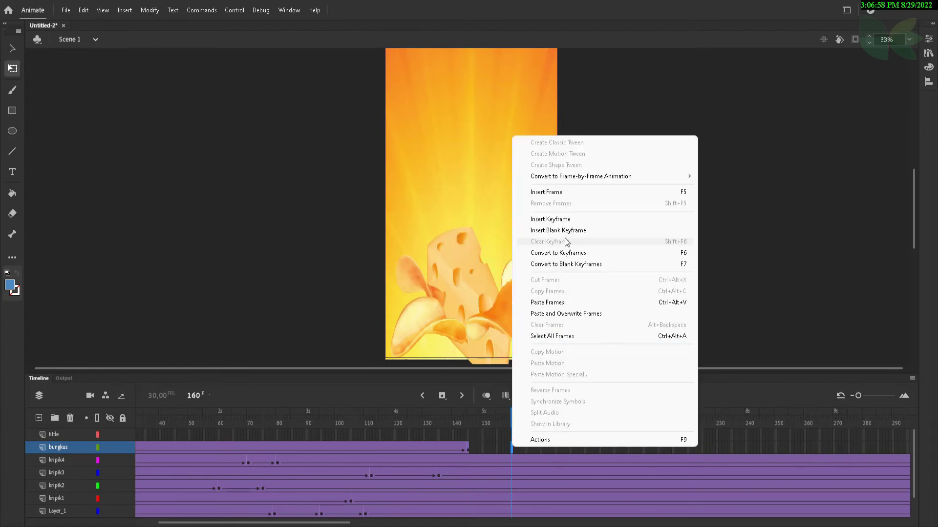
left_click(547, 303)
Insert a bungkus keyframe at frame 129 and squash the package from its upper edge at frame 145.
left_click(420, 449)
right_click(420, 450)
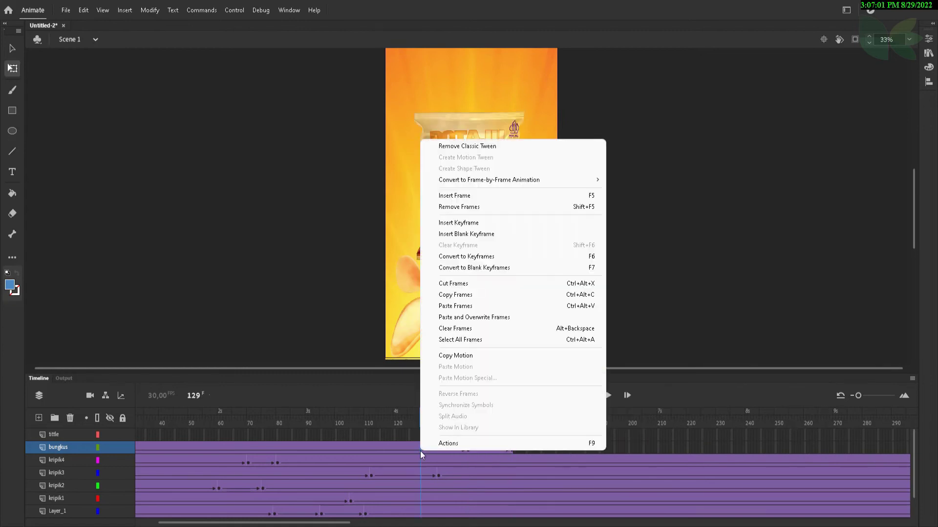
left_click(485, 223)
left_click(467, 449)
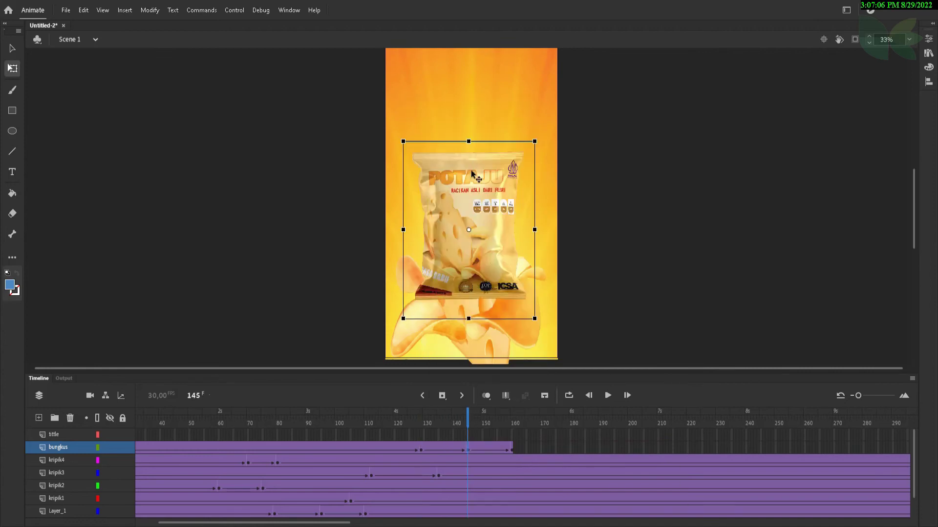
left_click_drag(469, 142, 469, 187)
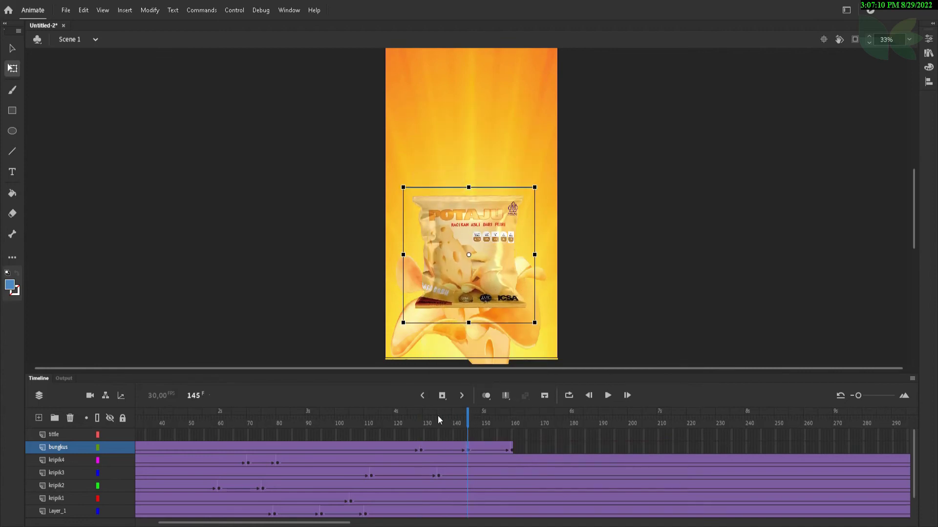
Play back the package's drop and squash animation.
left_click(390, 418)
left_click(607, 396)
left_click(608, 395)
Insert a bungkus keyframe at frame 300.
left_click_drag(254, 522, 286, 525)
left_click(567, 448)
right_click(567, 447)
left_click(606, 222)
scroll(444, 193, "up", 3)
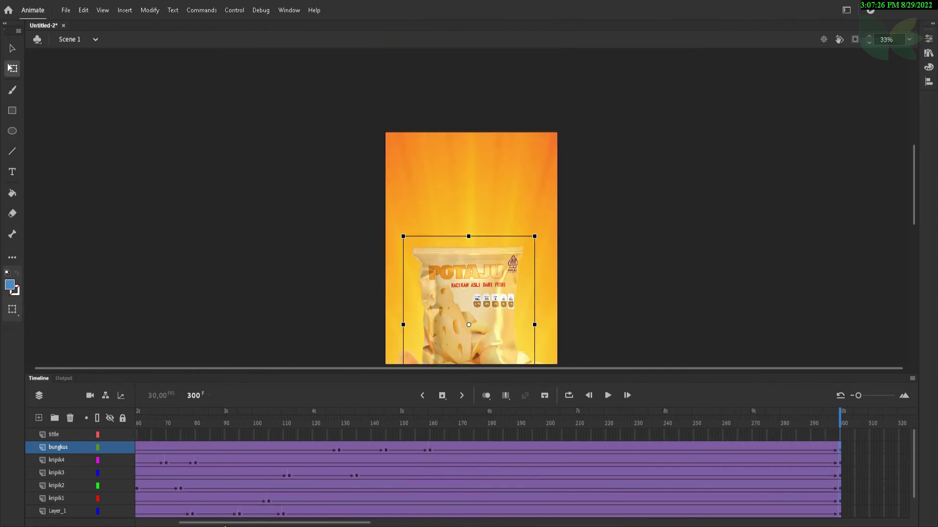
Create a classic tween on the title layer from frame 1, converting its content to a symbol.
left_click_drag(224, 523, 181, 523)
left_click(138, 434)
right_click(138, 434)
left_click(196, 130)
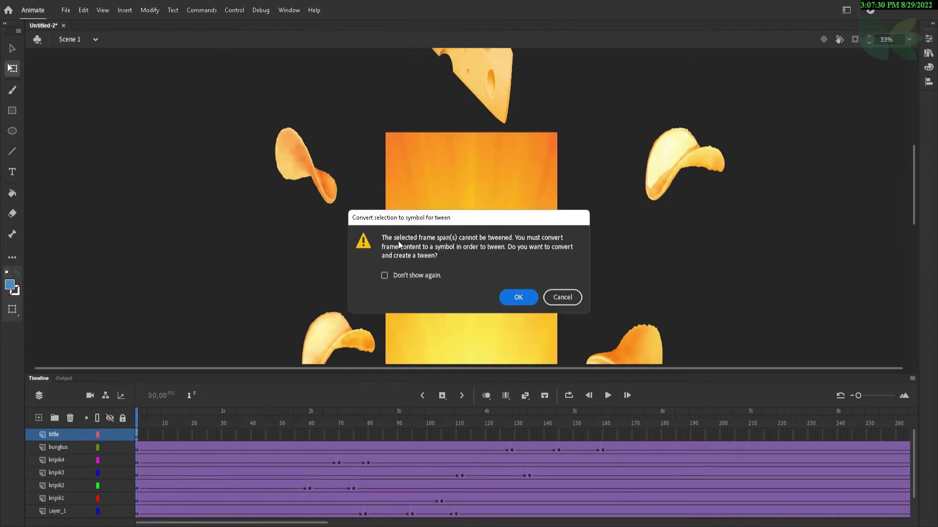
left_click(518, 297)
Insert a keyframe on the title layer at frame 135.
left_click_drag(664, 423, 530, 424)
right_click(531, 438)
left_click(528, 435)
right_click(528, 436)
left_click(560, 208)
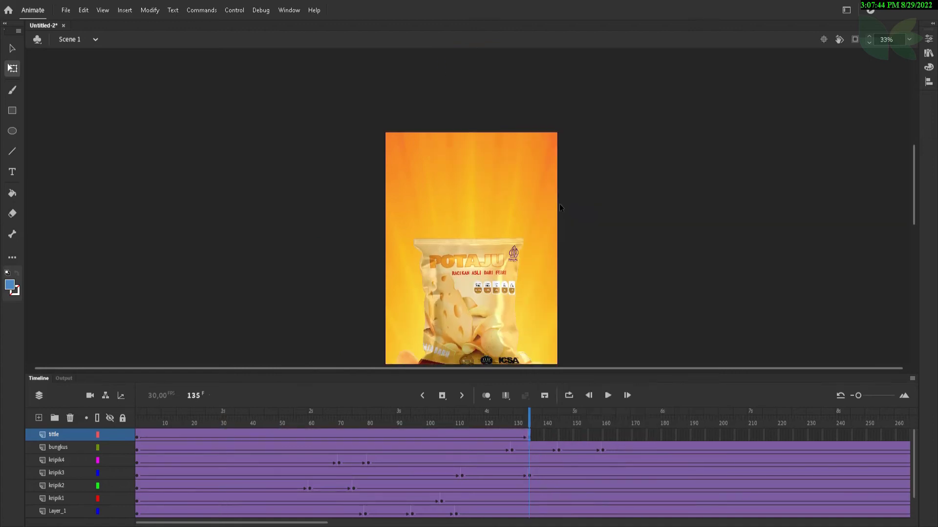
Move the POTAJU title at frame 135 down onto the upper part of the stage above the package.
scroll(560, 205, "up", 4)
scroll(559, 205, "down", 1)
left_click_drag(521, 88, 500, 201)
scroll(500, 269, "down", 2)
left_click_drag(506, 102, 504, 282)
scroll(597, 267, "down", 5)
Extend the title layer to frame 300.
left_click_drag(528, 421, 581, 422)
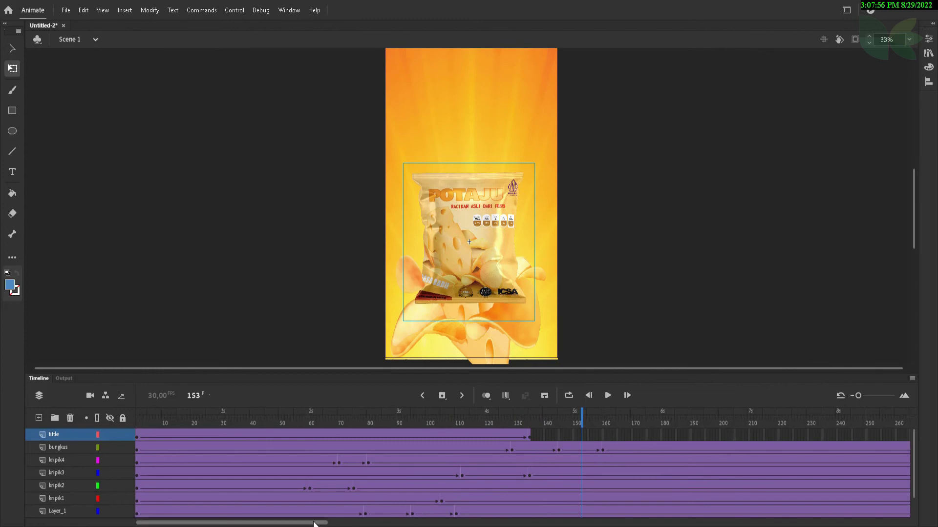
left_click_drag(320, 524, 355, 524)
left_click(722, 436)
right_click(722, 436)
left_click(747, 185)
Insert a keyframe on the kripik4 layer at frame 166, just after the package's squash motion.
scroll(393, 509, "down", 1)
left_click_drag(282, 420, 428, 457)
left_click(450, 462)
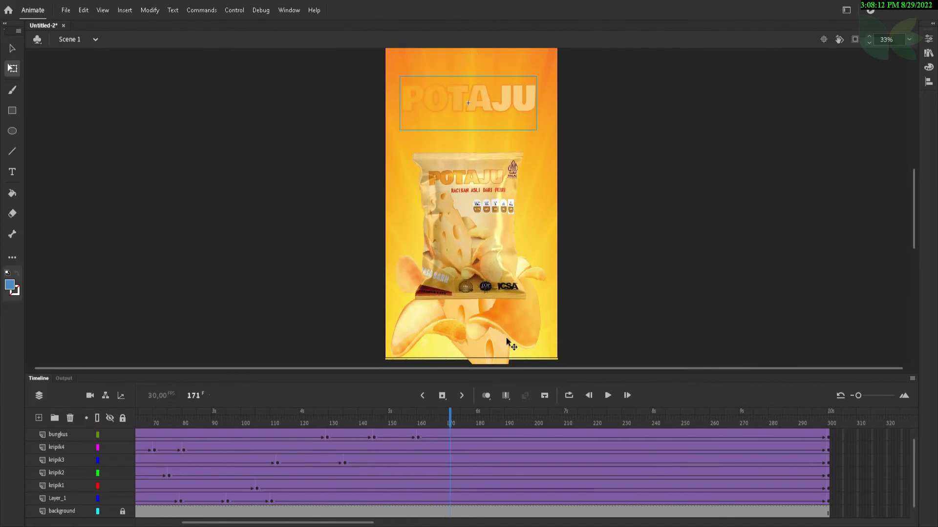
left_click(486, 347)
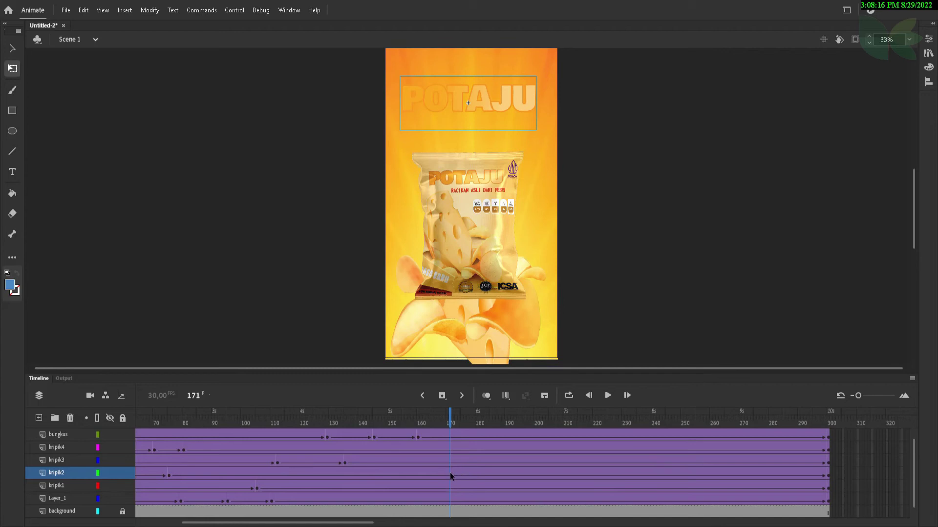
left_click_drag(466, 413, 643, 445)
mouse_move(438, 436)
left_mouse_down()
mouse_move(426, 435)
mouse_move(435, 437)
left_mouse_up()
right_click(436, 450)
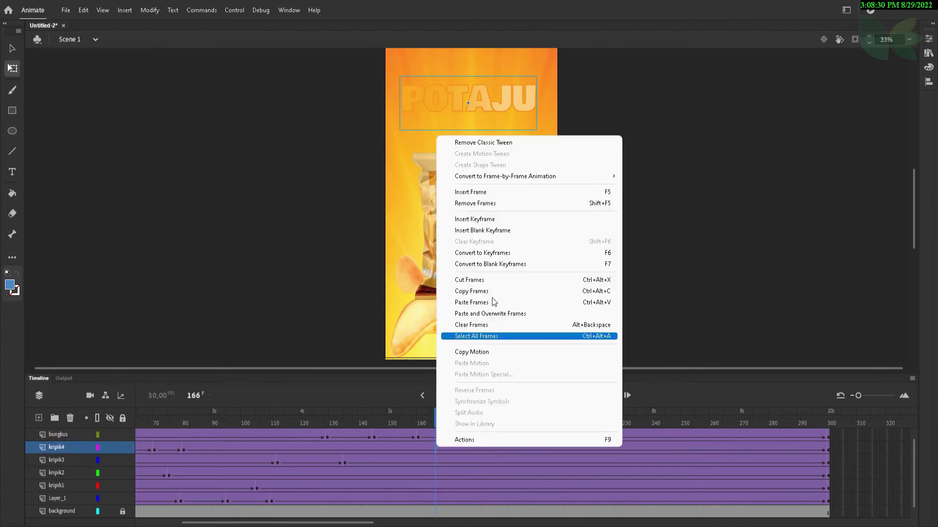
left_click(485, 221)
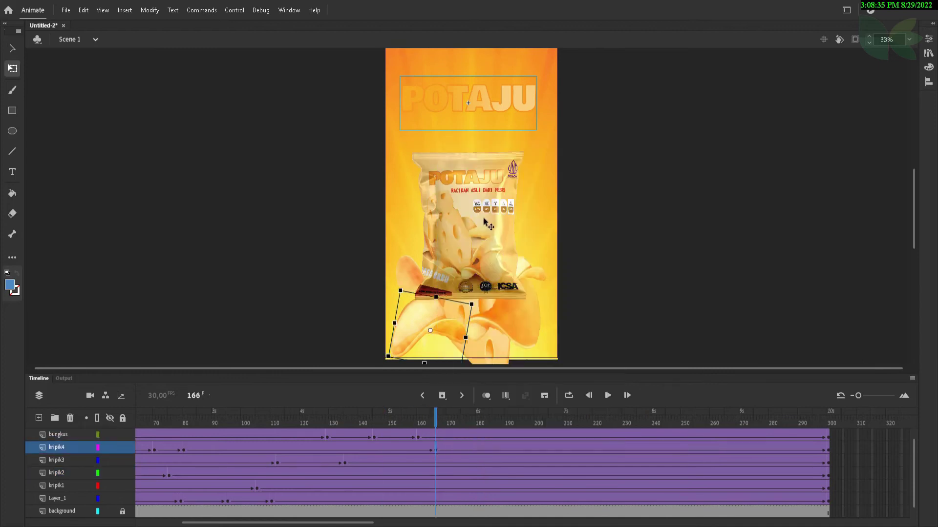
Insert keyframes at frame 166 on the kripik3, kripik2, kripik1 and Layer_1 layers.
right_click(437, 466)
left_click(489, 233)
right_click(436, 474)
left_click(488, 245)
right_click(436, 486)
left_click(506, 257)
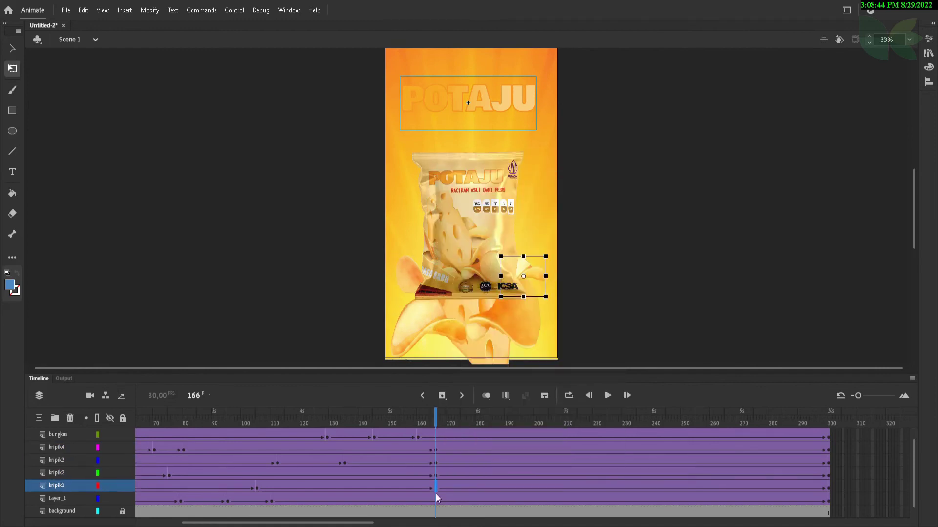
right_click(436, 499)
left_click(498, 270)
left_click(828, 464)
left_click_drag(415, 275, 403, 125)
key("ctrl+z")
Lock the bungkus layer and move the kripik4 chip at frame 300 to the stage's upper left, above the title.
left_click(123, 434)
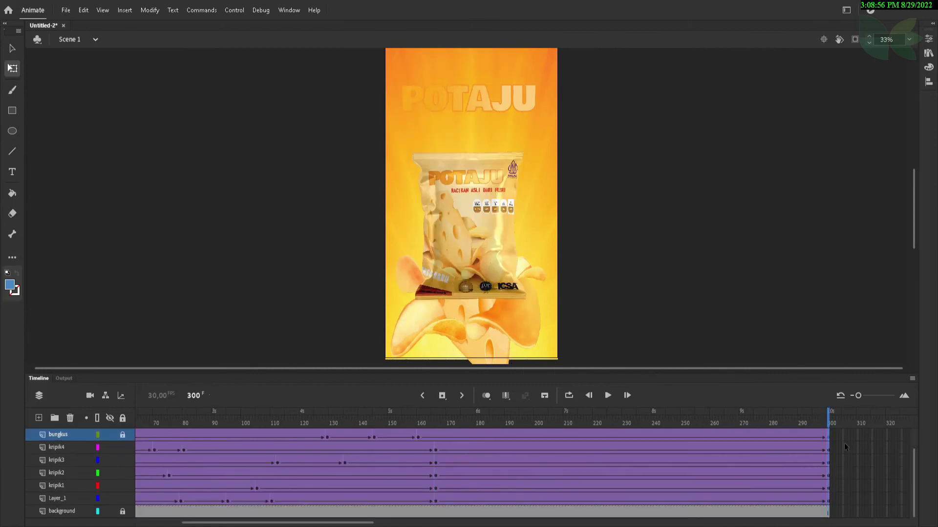
left_click(829, 450)
left_click_drag(427, 307, 421, 258)
scroll(513, 342, "down", 3)
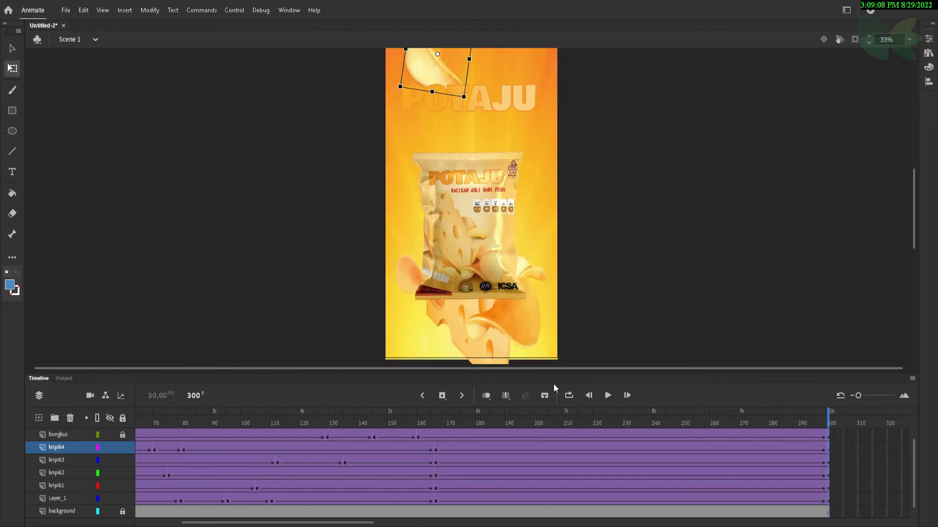
Move the kripik3 chip to the stage's upper right and the kripik2 chip to its upper left edge at the animation's end.
left_click(826, 464)
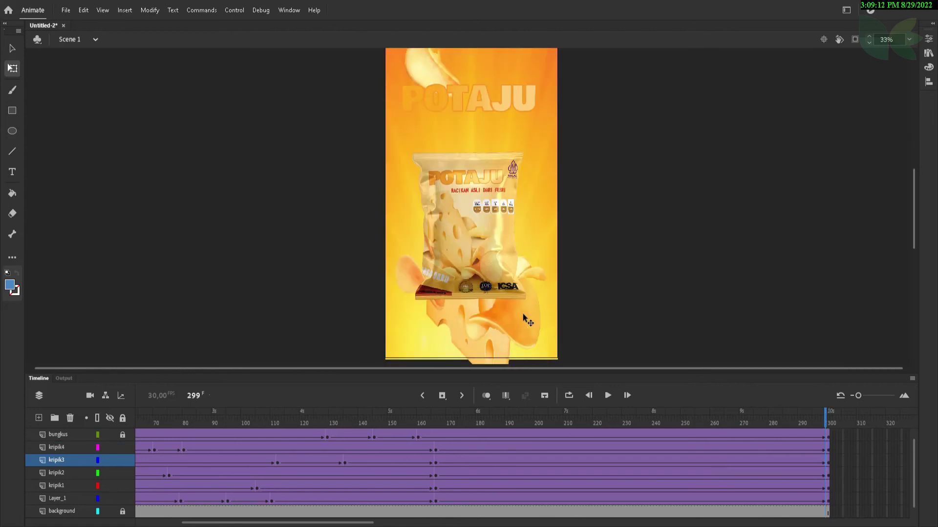
left_click_drag(442, 305, 557, 132)
left_click(828, 471)
left_click_drag(513, 315, 372, 132)
Move the kripik1 chip at frame 300 to the stage's right edge beside the package, enlarging and rotating it.
left_click(823, 489)
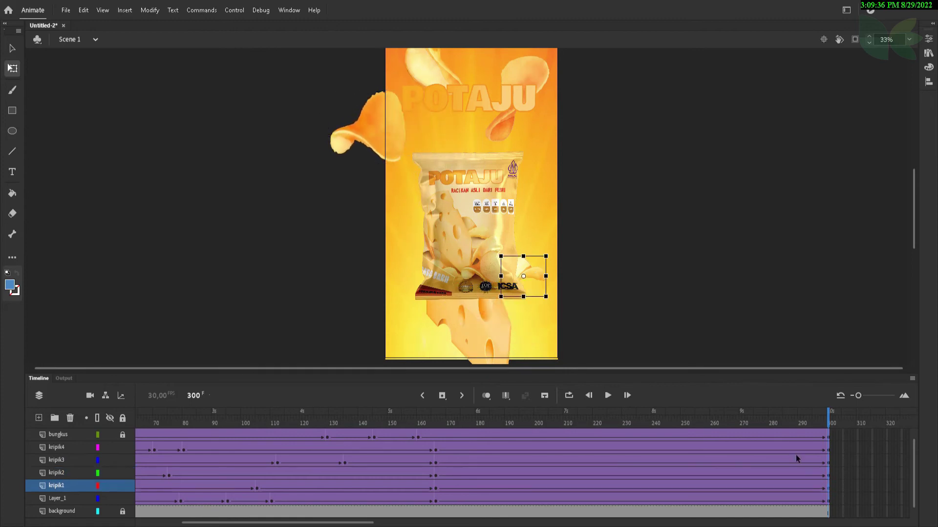
left_click_drag(531, 273, 489, 194)
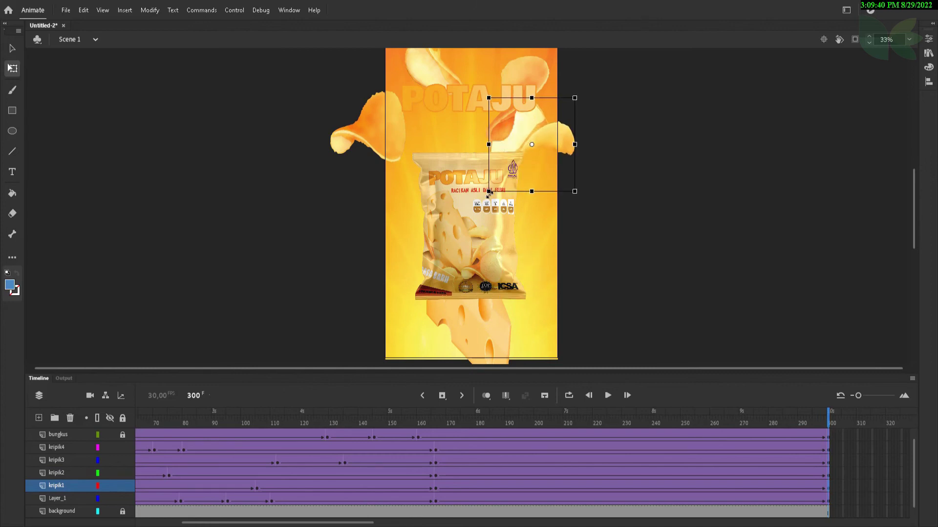
mouse_move(581, 204)
left_mouse_down()
mouse_move(590, 122)
mouse_move(570, 211)
left_mouse_up()
left_click_drag(560, 252, 542, 256)
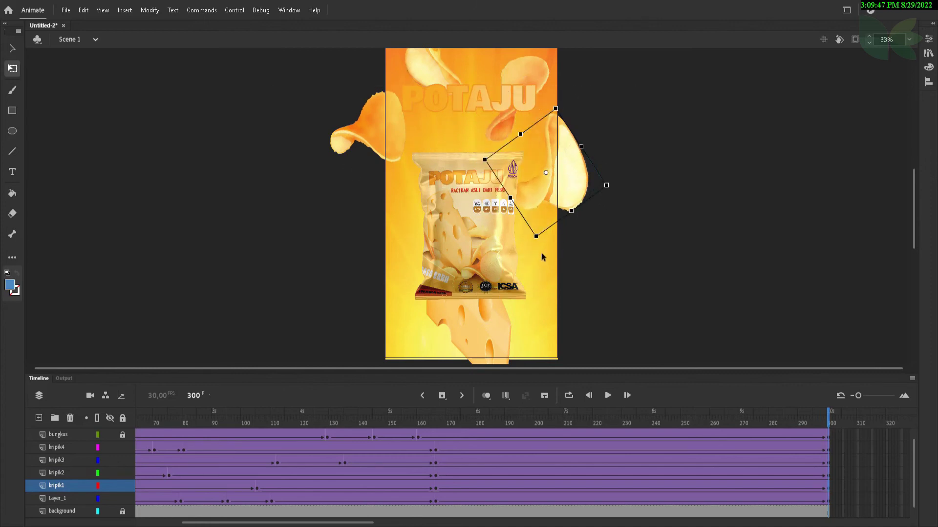
Enlarge the Layer_1 cheese at frame 300 and place it behind the package, extending past the stage's left edge.
left_click(828, 502)
left_click_drag(508, 327, 441, 336)
mouse_move(397, 247)
left_mouse_down()
mouse_move(398, 212)
mouse_move(388, 249)
left_mouse_up()
left_click_drag(342, 193, 285, 162)
left_click_drag(419, 310, 406, 284)
left_click(605, 240)
Test the movie in a preview window narrowed to the stage width and close it.
key("ctrl+Return")
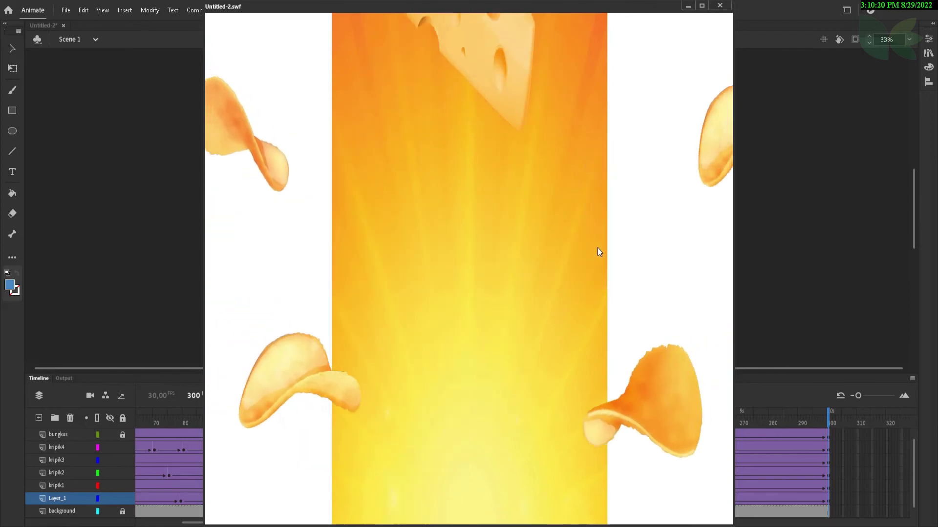
left_click_drag(732, 219, 480, 208)
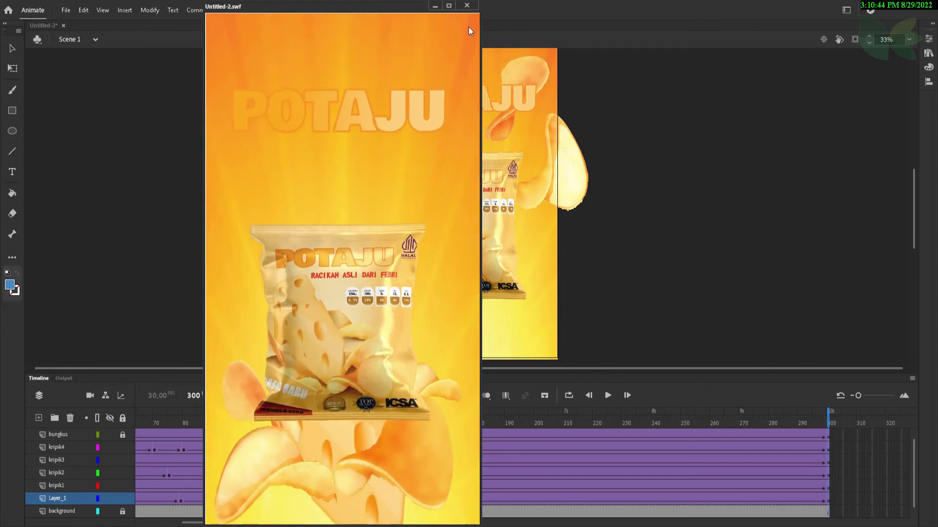
left_click(467, 5)
Apply a Quint Ease-Out effect to the Layer_1 cheese tween between frames 166 and 300.
left_click(471, 502)
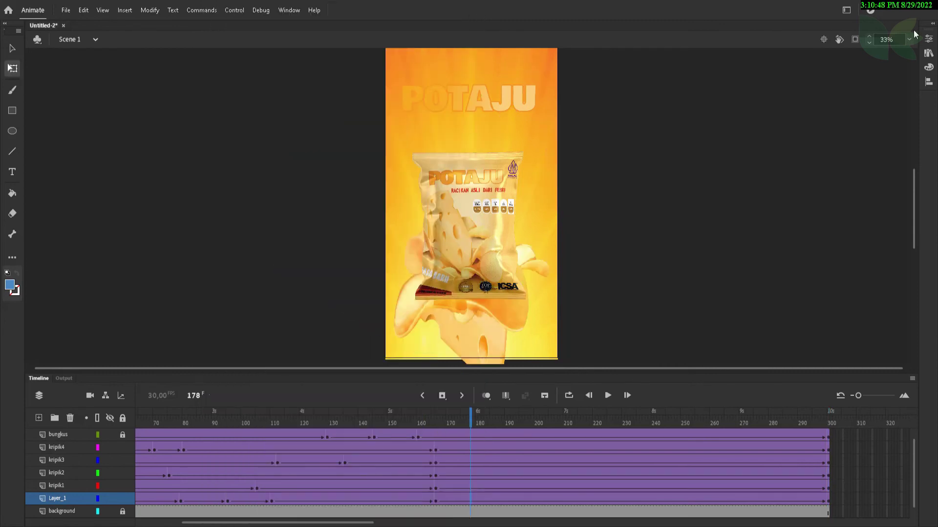
left_click(929, 40)
left_click(833, 218)
left_click(619, 270)
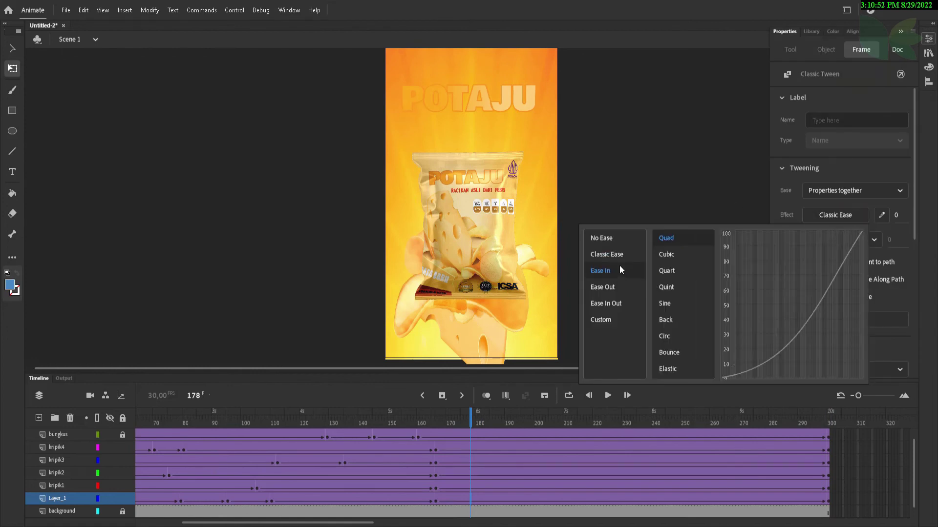
left_click(618, 289)
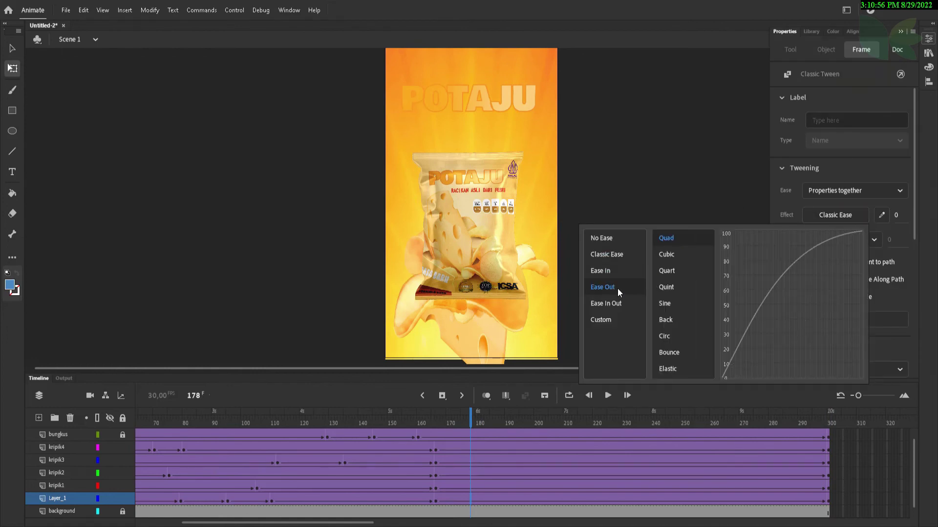
left_click(670, 289)
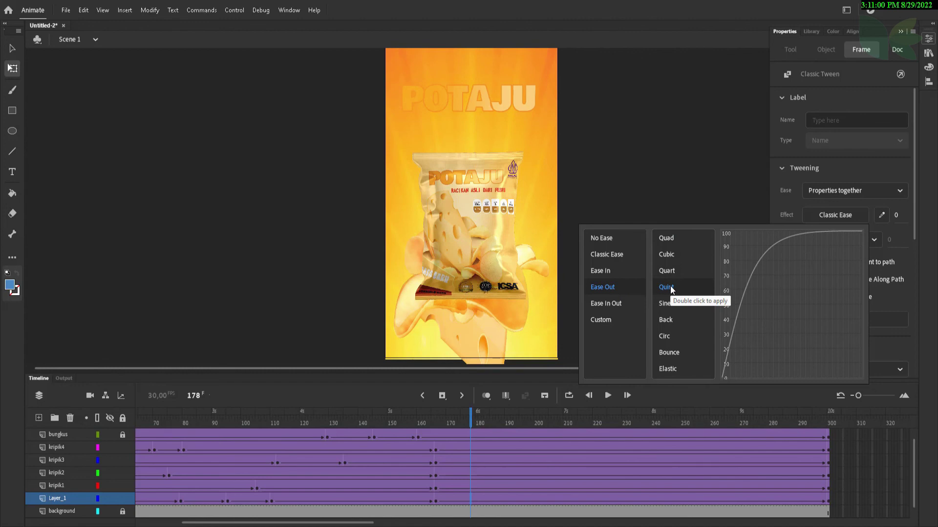
double_click(670, 290)
Apply a Quint Ease-Out effect to the kripik2 and kripik4 tweens between frames 166 and 300.
left_click(470, 473)
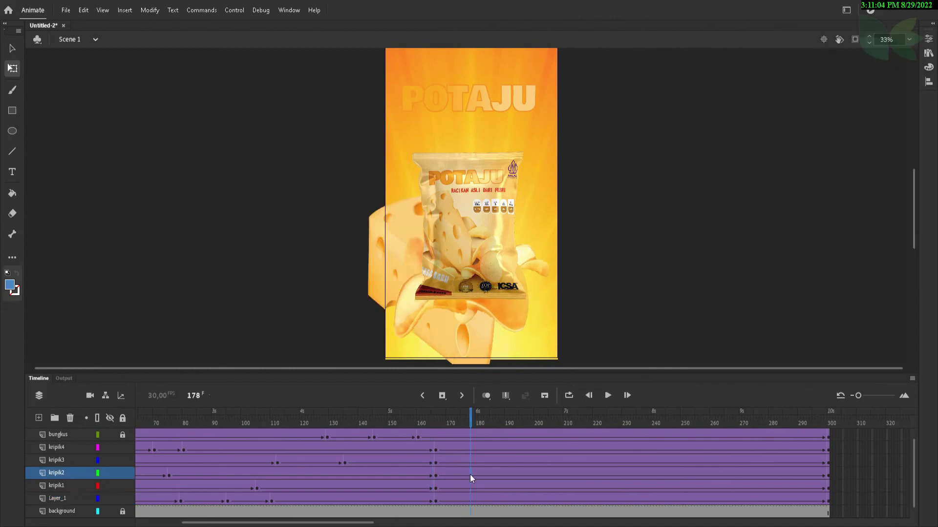
left_click(928, 53)
left_click(929, 53)
left_click(928, 39)
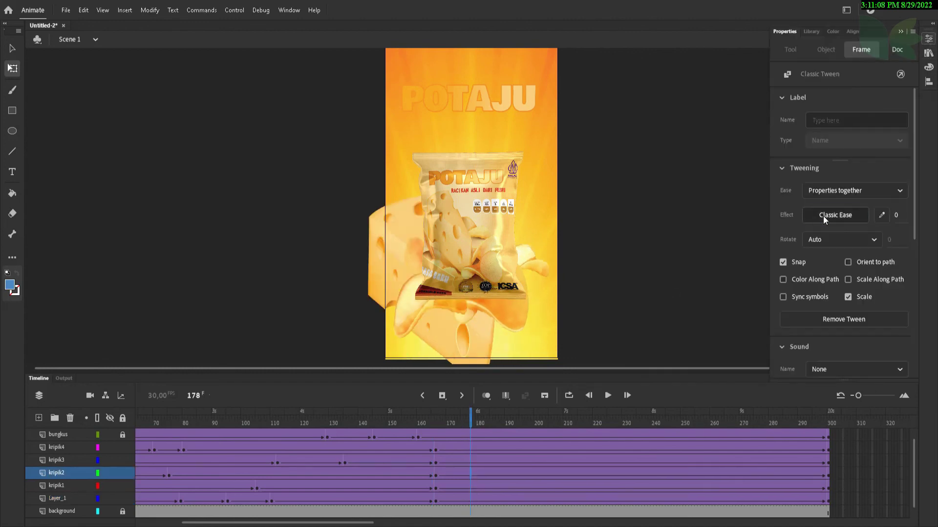
left_click(824, 216)
left_click(610, 288)
double_click(671, 288)
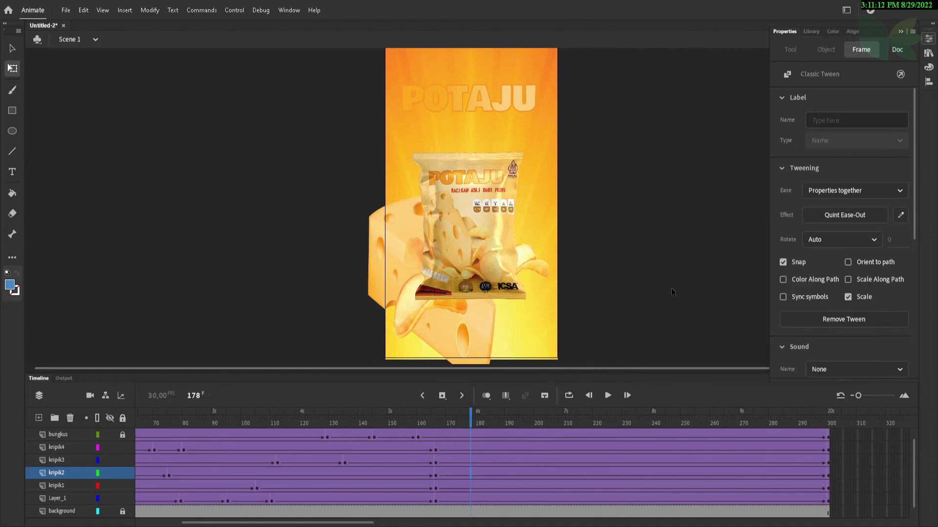
left_click(473, 449)
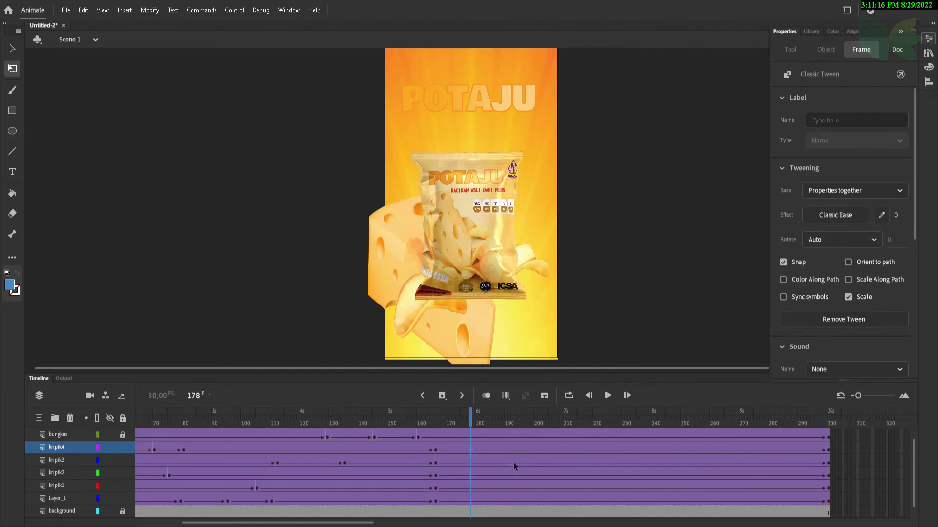
left_click(831, 218)
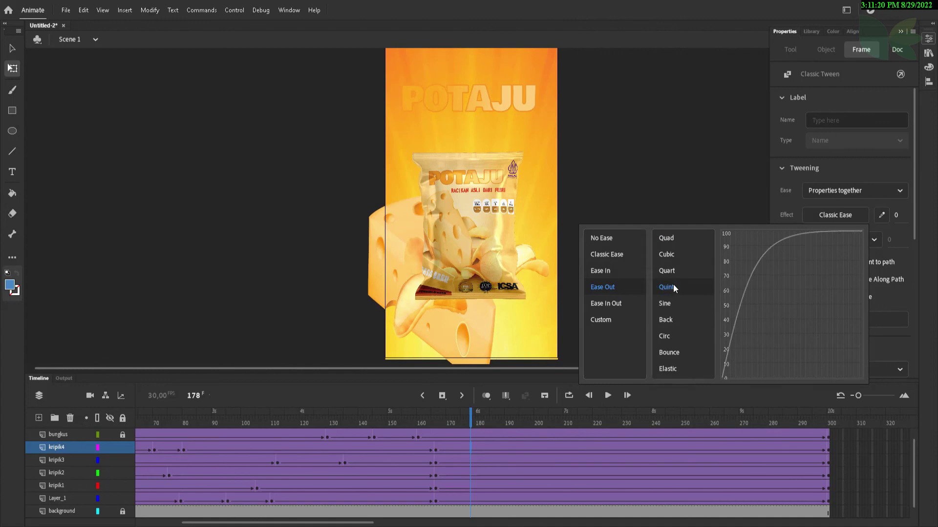
double_click(672, 287)
Apply a Quart Ease-Out effect to the kripik3 and kripik1 tweens between frames 166 and 300.
left_click(468, 462)
left_click(845, 218)
left_click(629, 288)
double_click(684, 270)
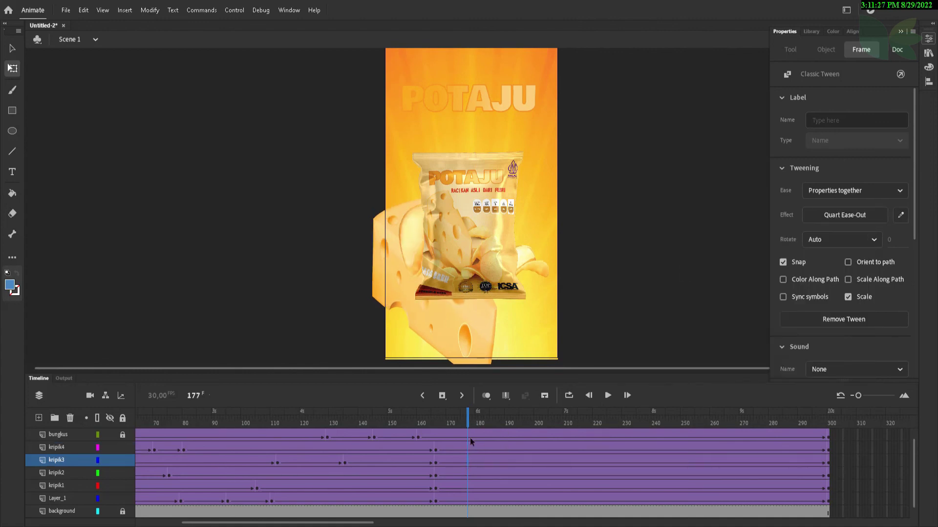
left_click(465, 487)
left_click(848, 216)
left_click(635, 289)
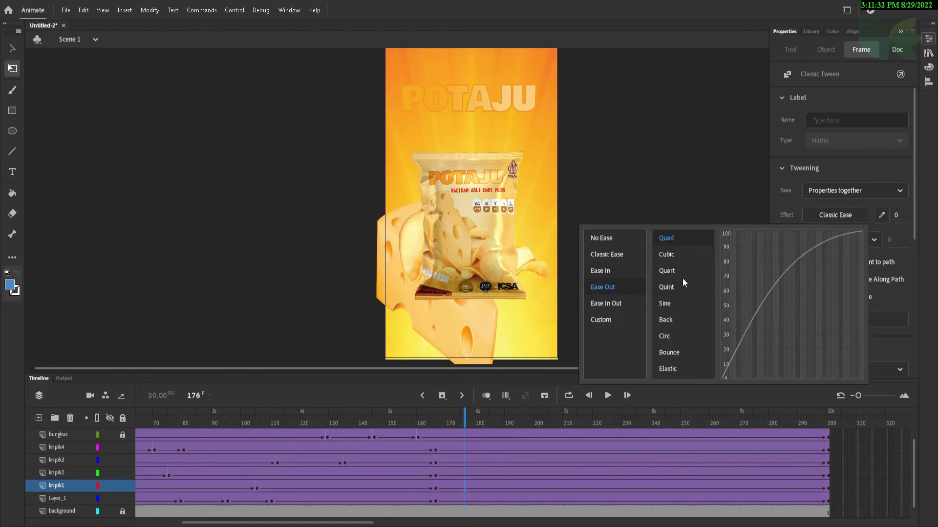
double_click(667, 271)
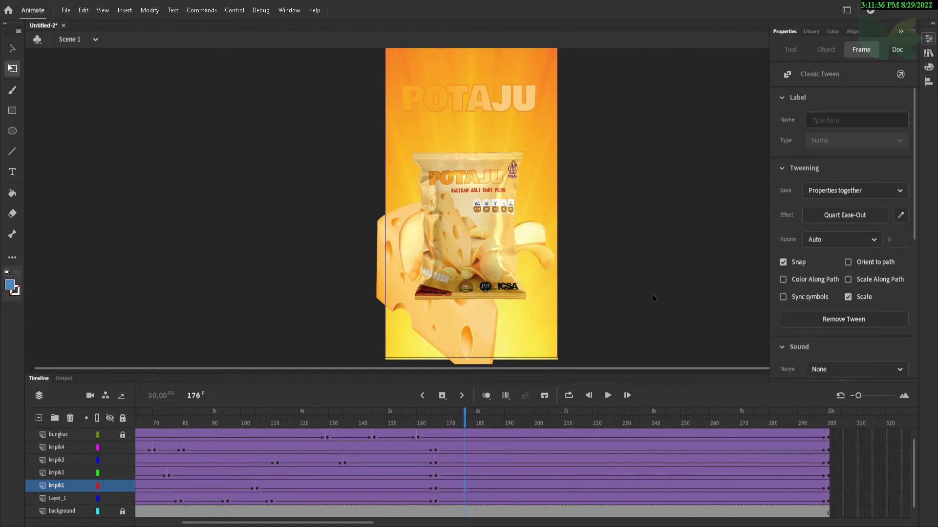
Review the eased chip and cheese burst on the timeline and in a test movie window.
left_click(463, 503)
left_click(463, 503)
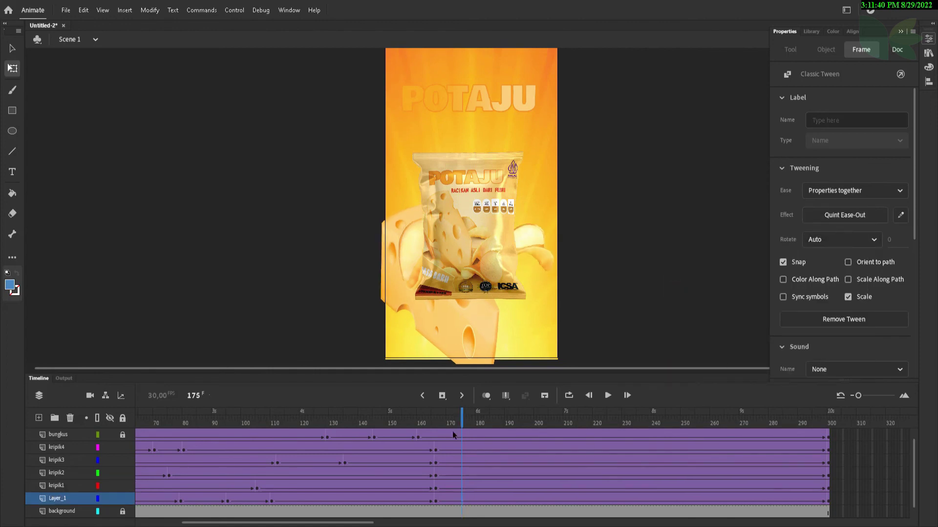
left_click_drag(451, 424, 510, 426)
left_click(613, 395)
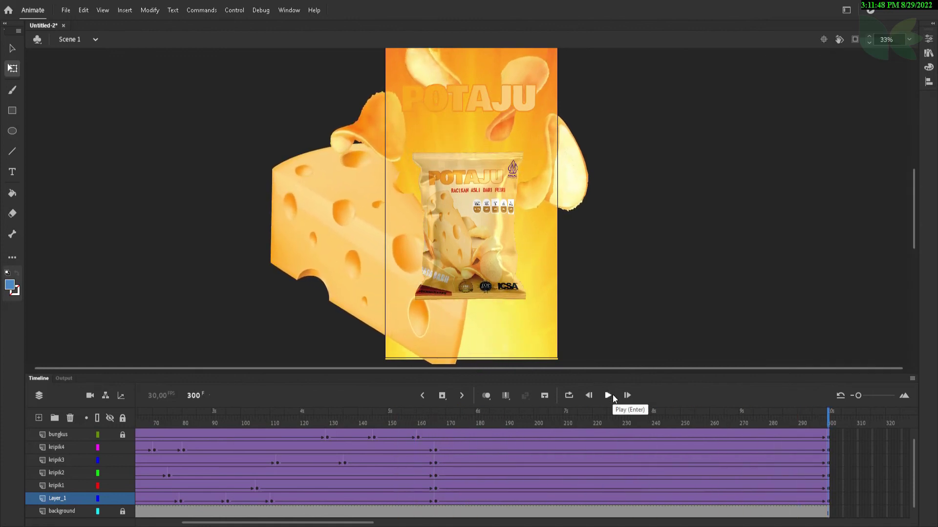
key("ctrl+Return")
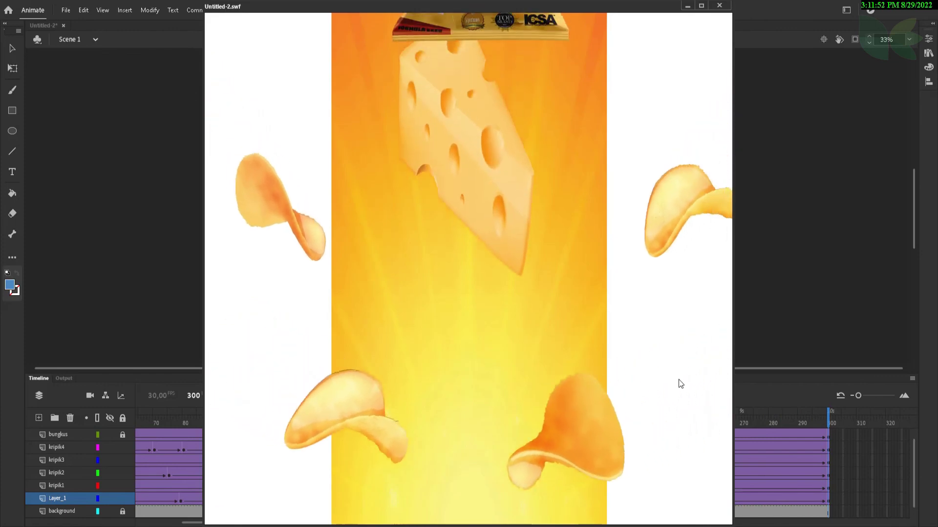
left_click_drag(715, 350, 482, 333)
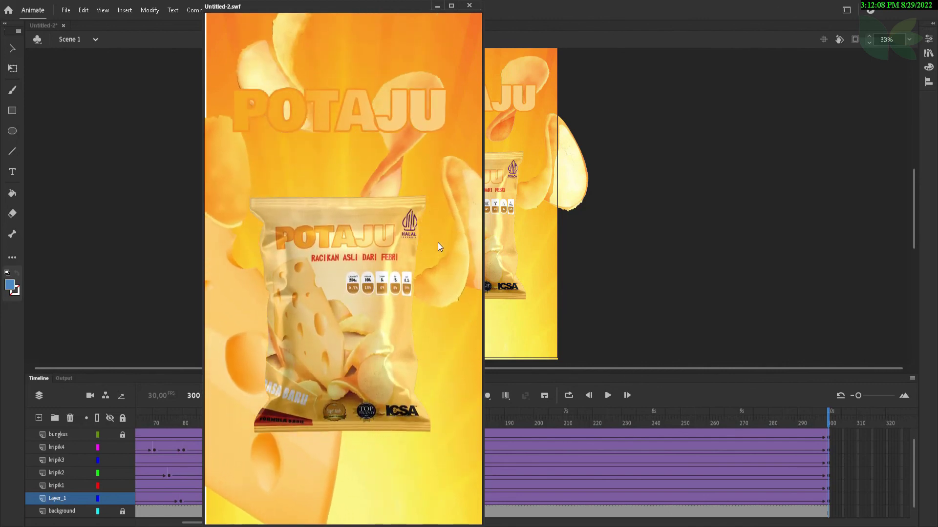
left_click(470, 6)
Save the document as motion product.fla in the kentang folder under 3. Motion Graphic Product.
left_click(64, 8)
left_click(101, 111)
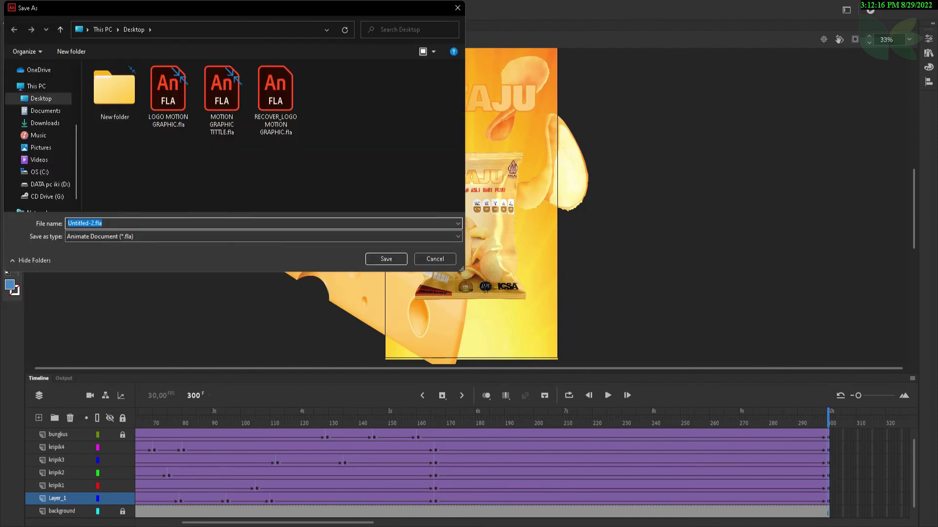
left_click(407, 451)
left_click(604, 252)
right_click(604, 252)
left_click(624, 286)
left_click(241, 29)
right_click(241, 27)
left_click(274, 74)
key("Return")
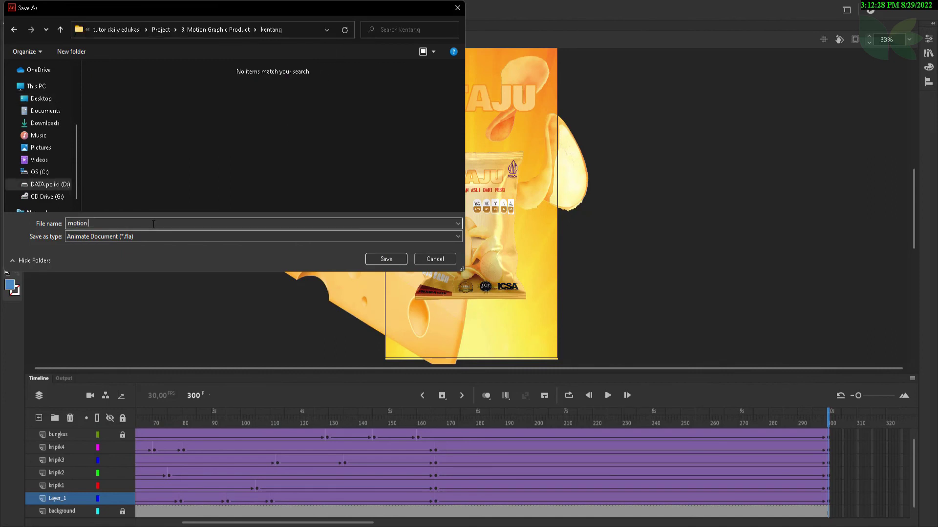
type("ct")
key("Return")
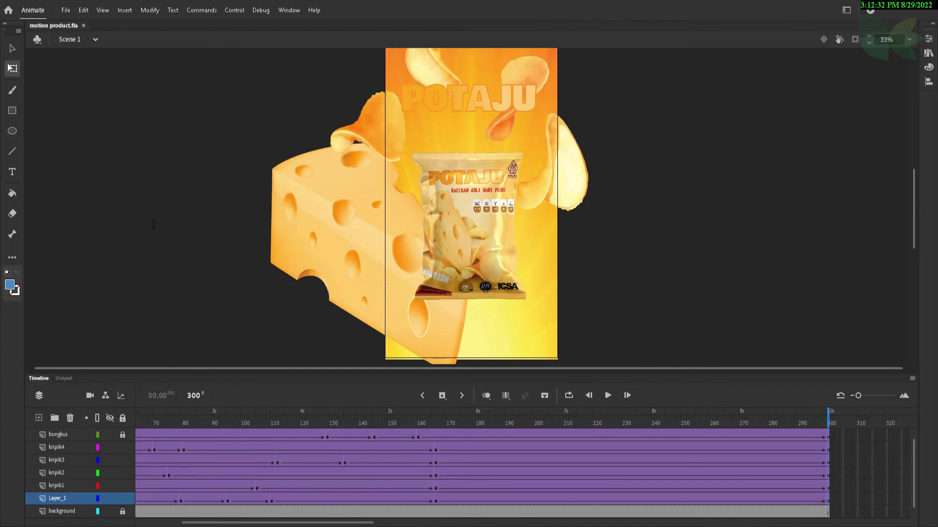
Export all frames of Scene 1 as a 1080 × 1920 QuickTime video named motion product in the kentang folder under 3. Motion Graphic Product.
left_click(67, 6)
mouse_move(116, 173)
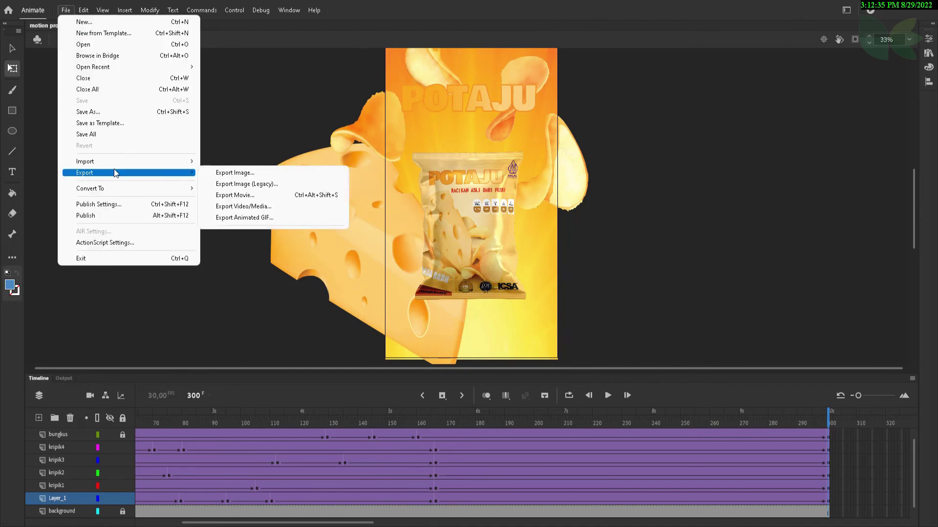
left_click(222, 196)
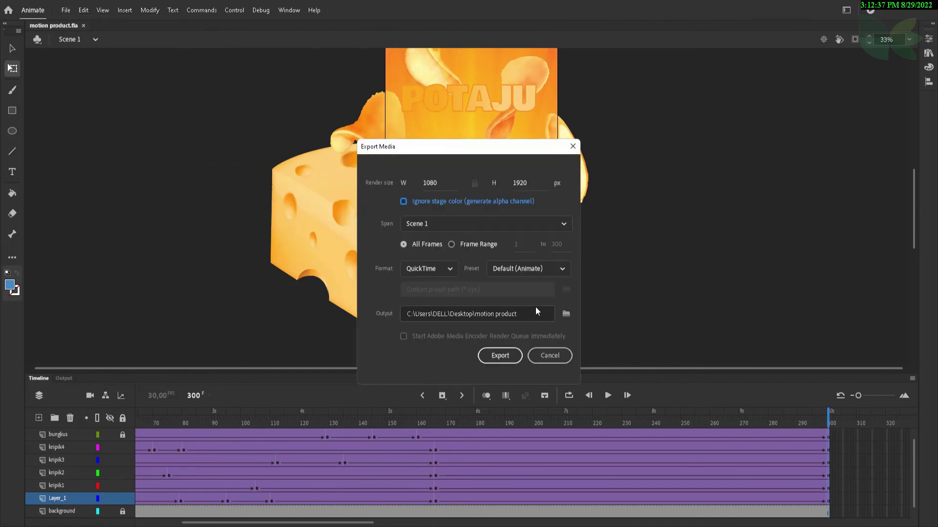
left_click(566, 315)
left_click(562, 184)
right_click(561, 184)
left_click(584, 229)
left_click(726, 415)
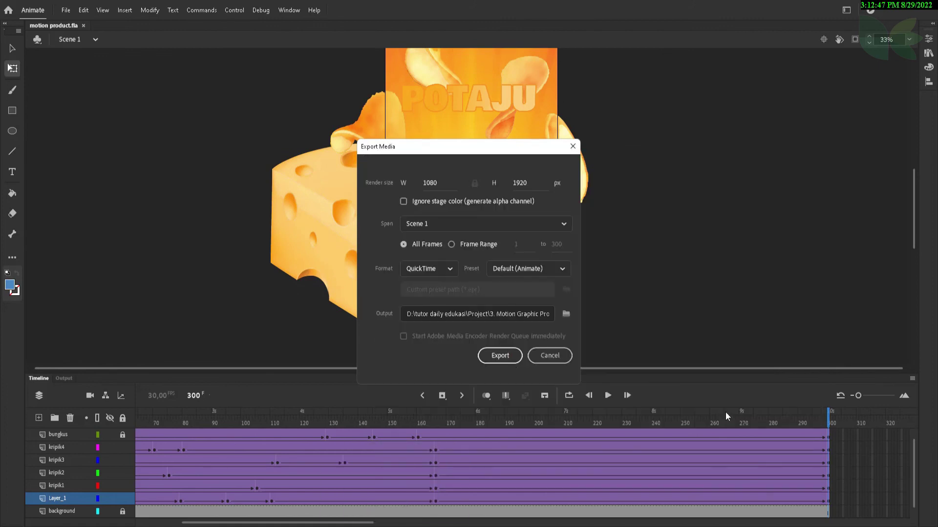
left_click(506, 358)
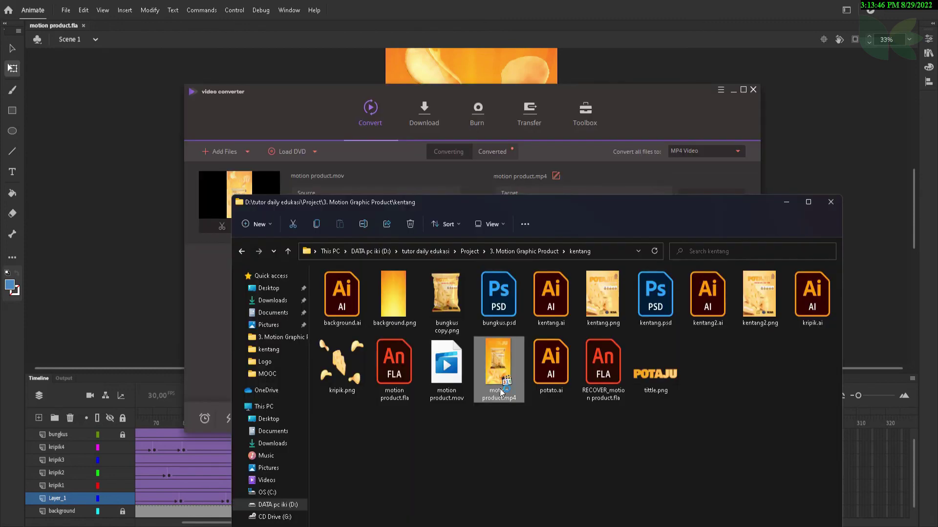
Play motion product.mp4 from the kentang folder to review the rendered animation, and close the player.
double_click(498, 379)
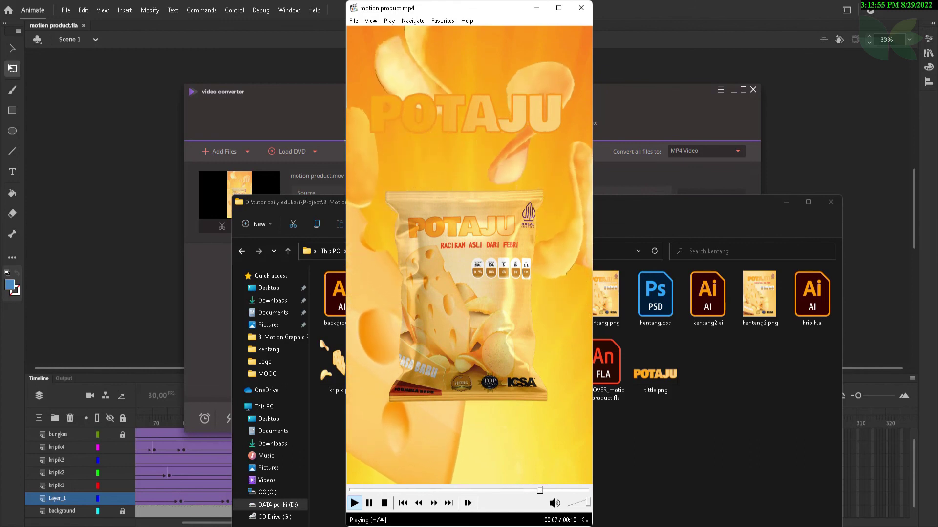
left_click(580, 8)
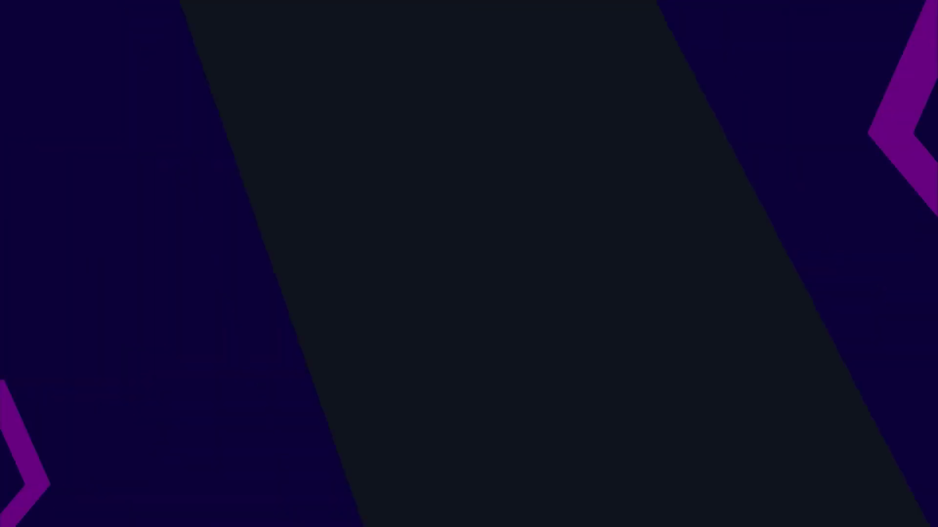